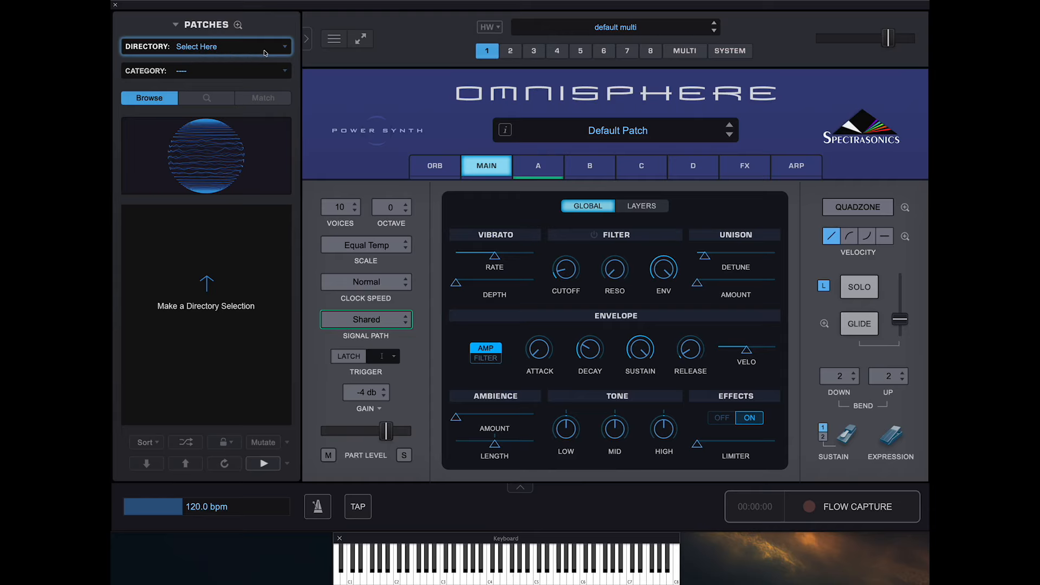
- Select the Analog Vibes directory in the patch browser
left_click(285, 49)
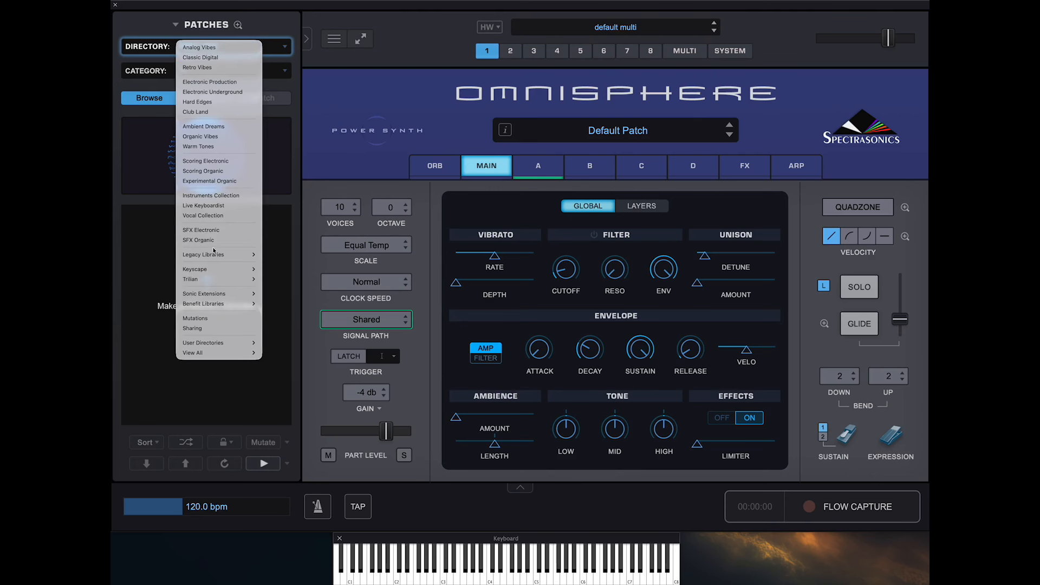
mouse_move(211, 256)
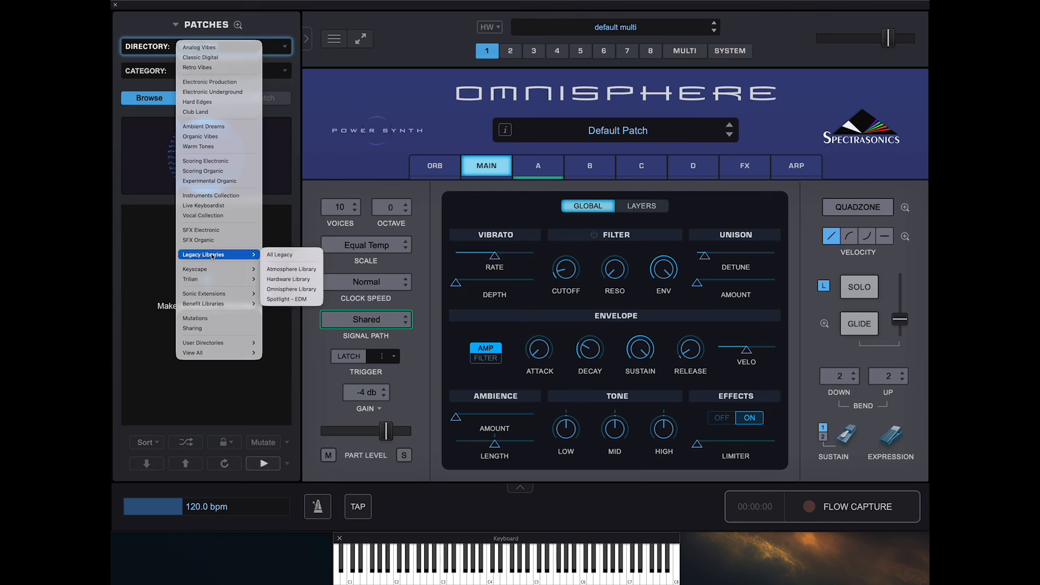
mouse_move(210, 275)
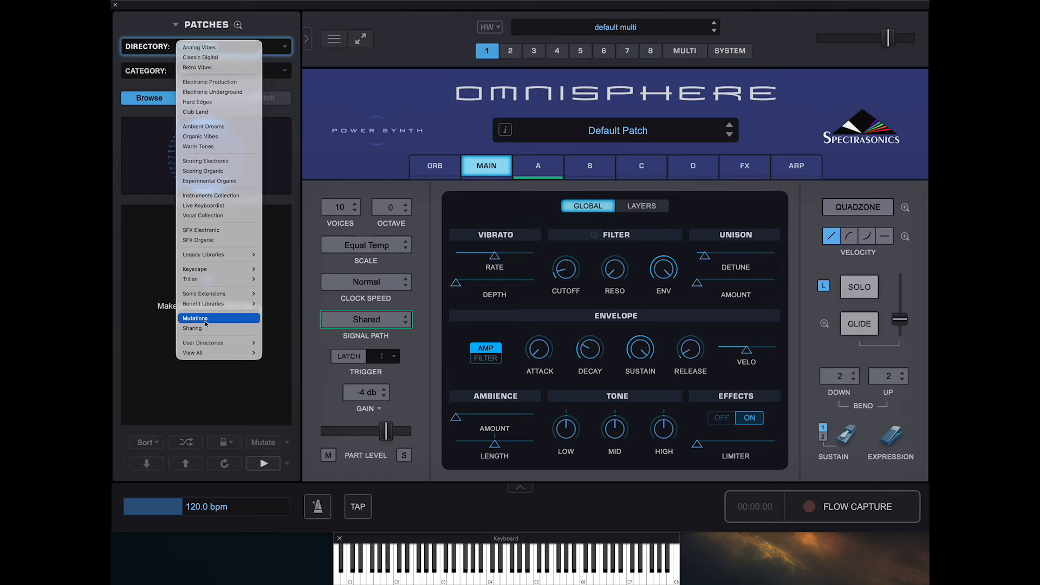
mouse_move(205, 345)
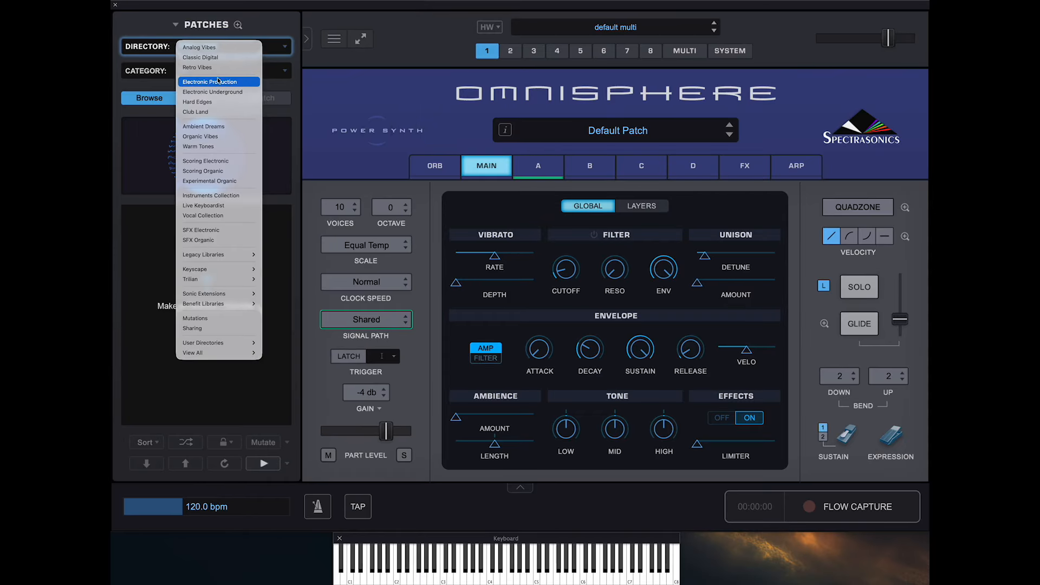
left_click(213, 49)
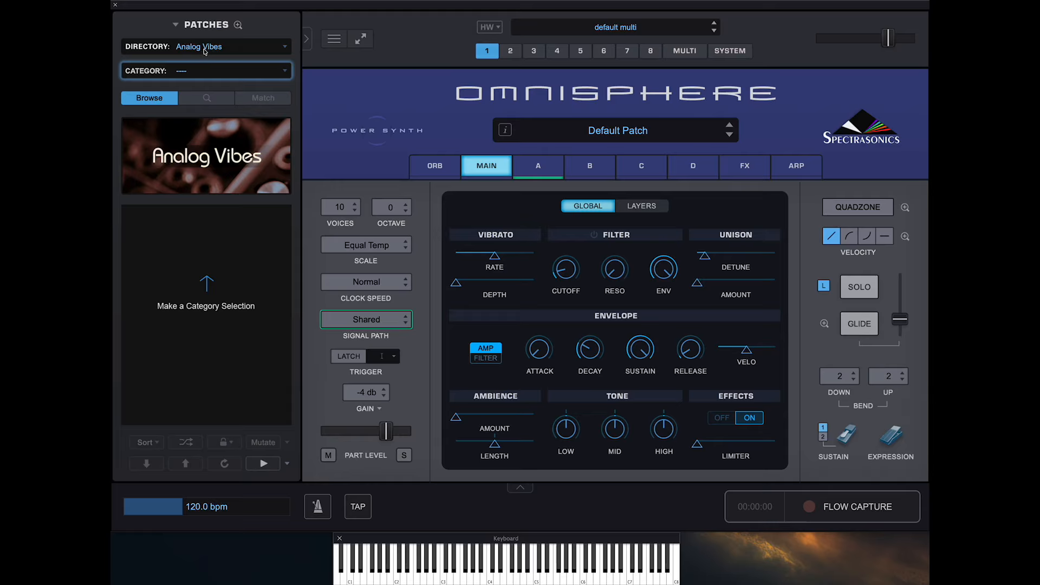
left_click(258, 77)
left_click(267, 56)
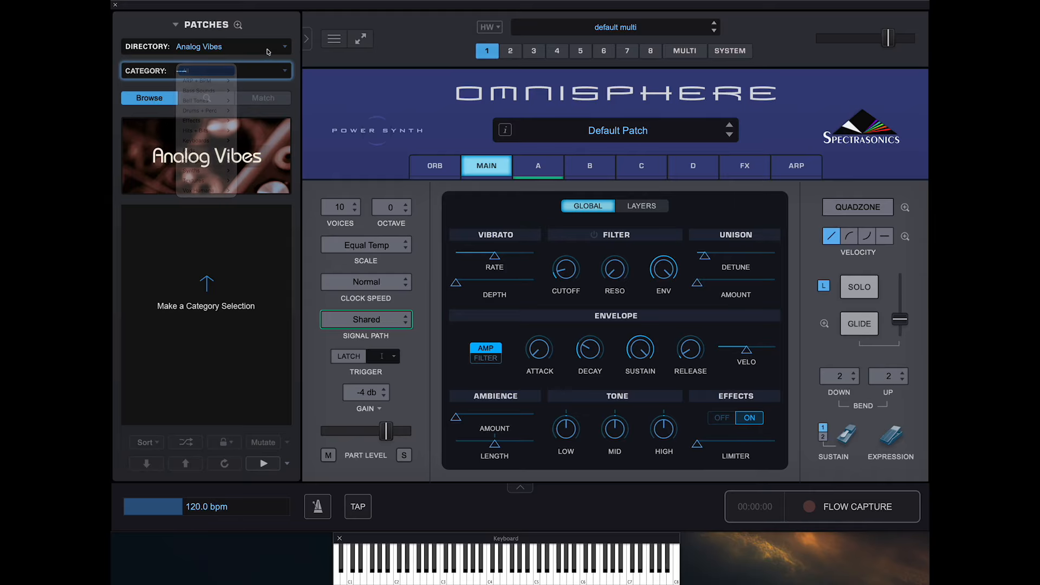
left_click(267, 50)
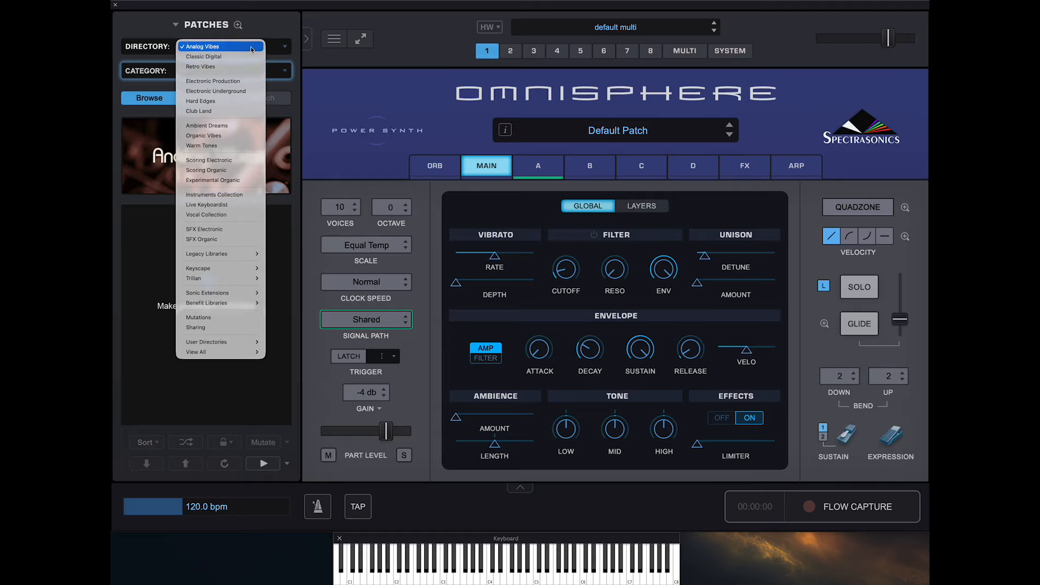
left_click(283, 23)
- Filter the Analog Vibes patches to the Rhythmic Arpeggio category under ARP + BPM
left_click(278, 72)
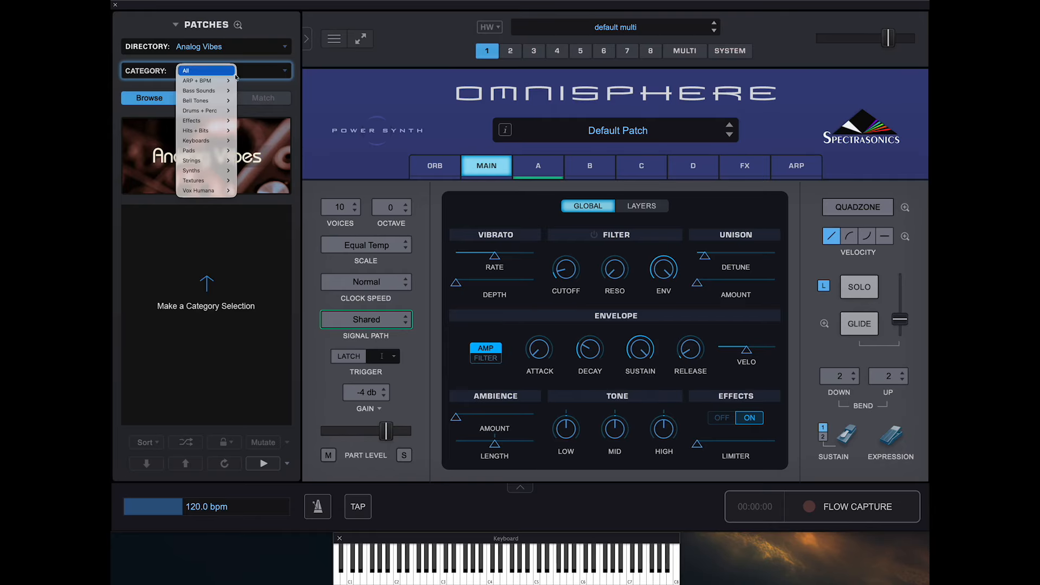
mouse_move(204, 84)
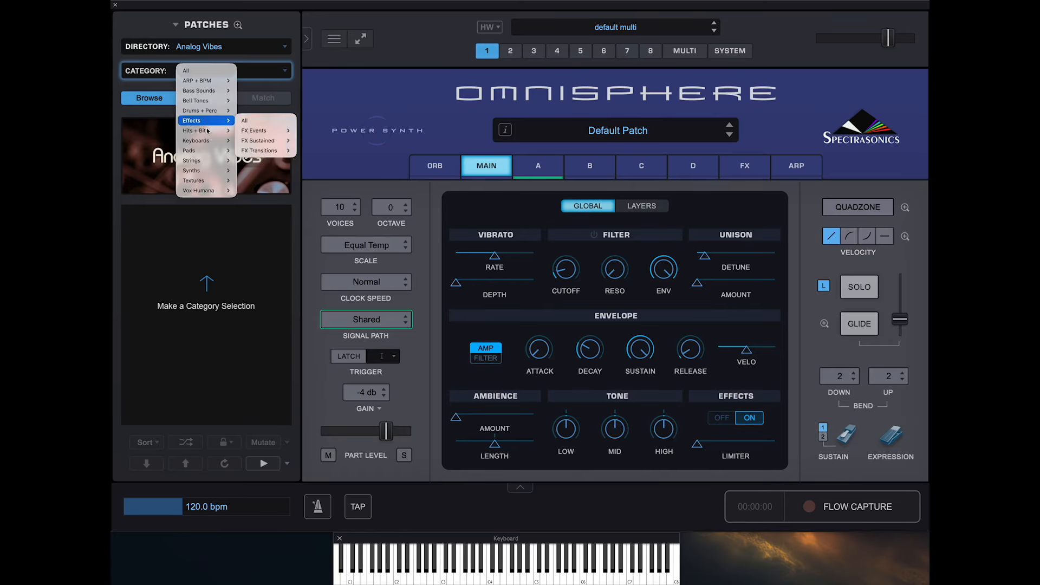
mouse_move(210, 151)
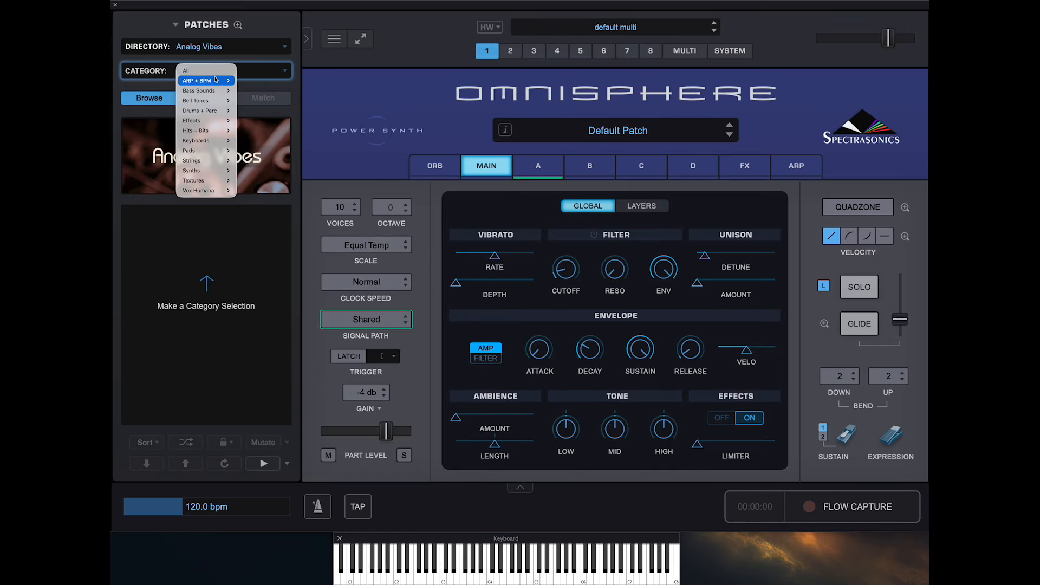
left_click(266, 90)
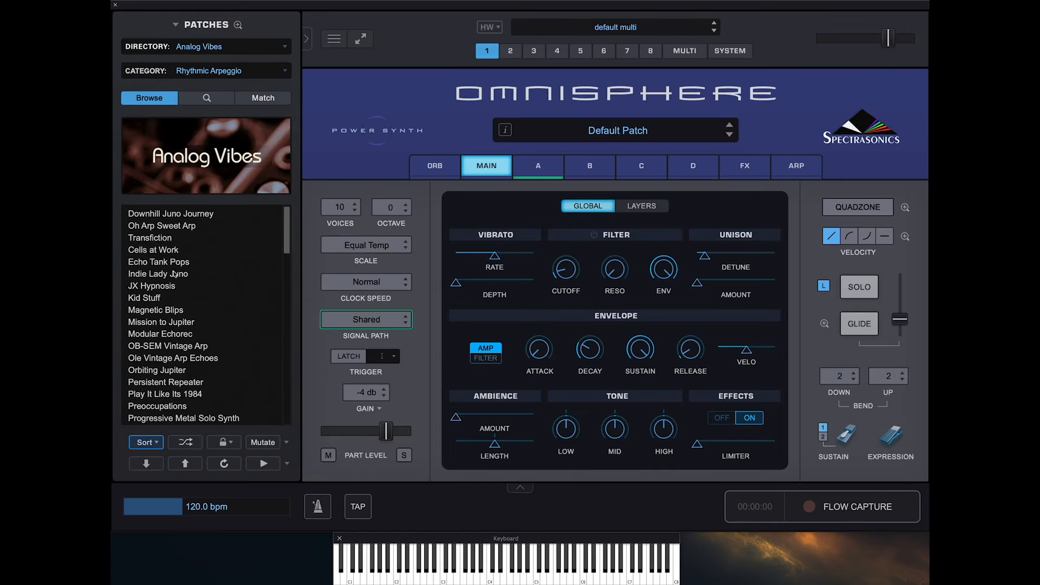
- Audition the arpeggio patches Indie Lady Juno, Mission to Jupiter and It's 1979 Again by loading each in turn
left_click(165, 274)
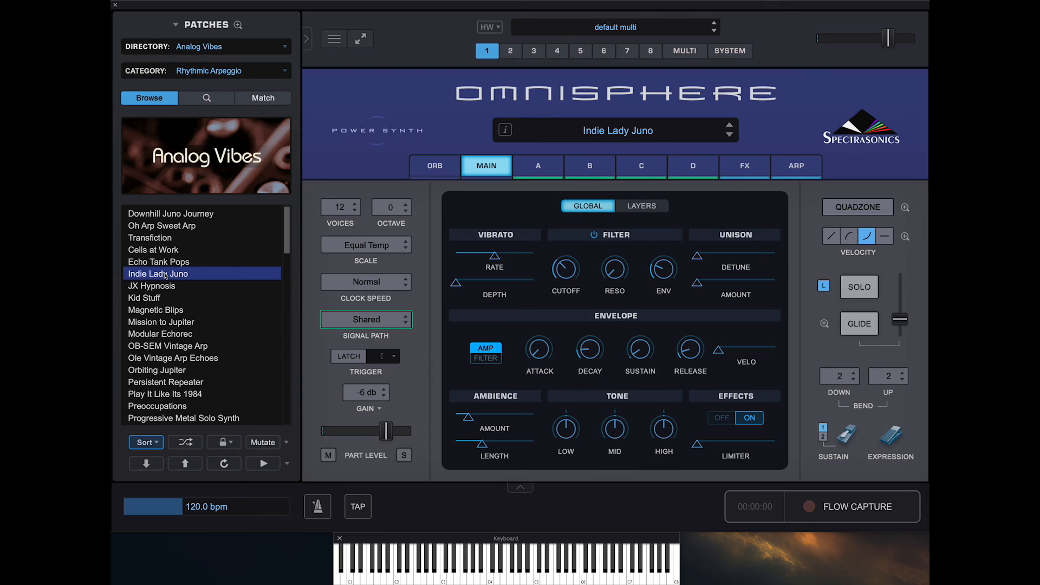
left_click(171, 324)
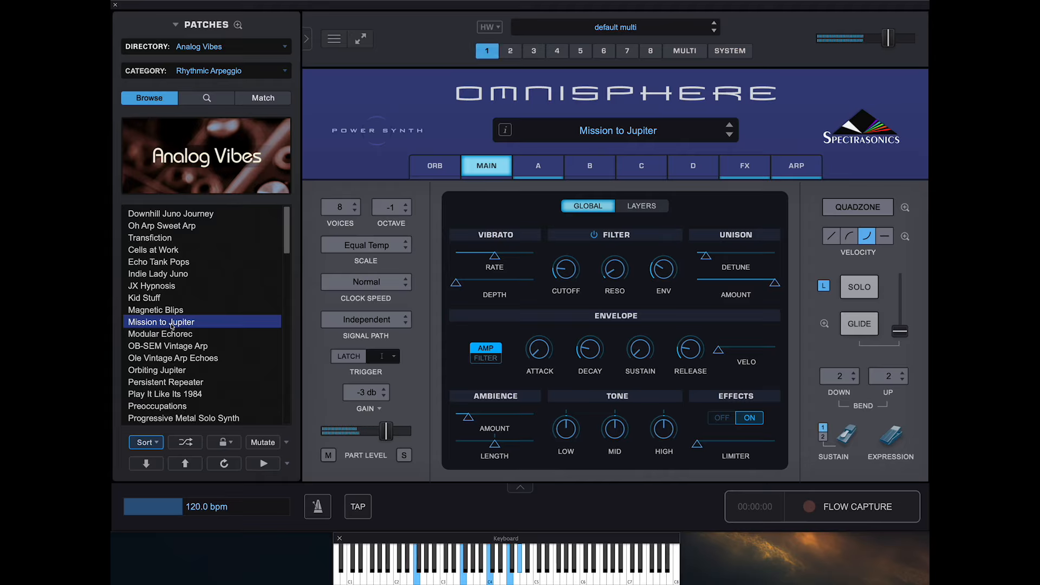
scroll(172, 325, "down", 5)
scroll(172, 325, "down", 2)
scroll(172, 325, "down", 5)
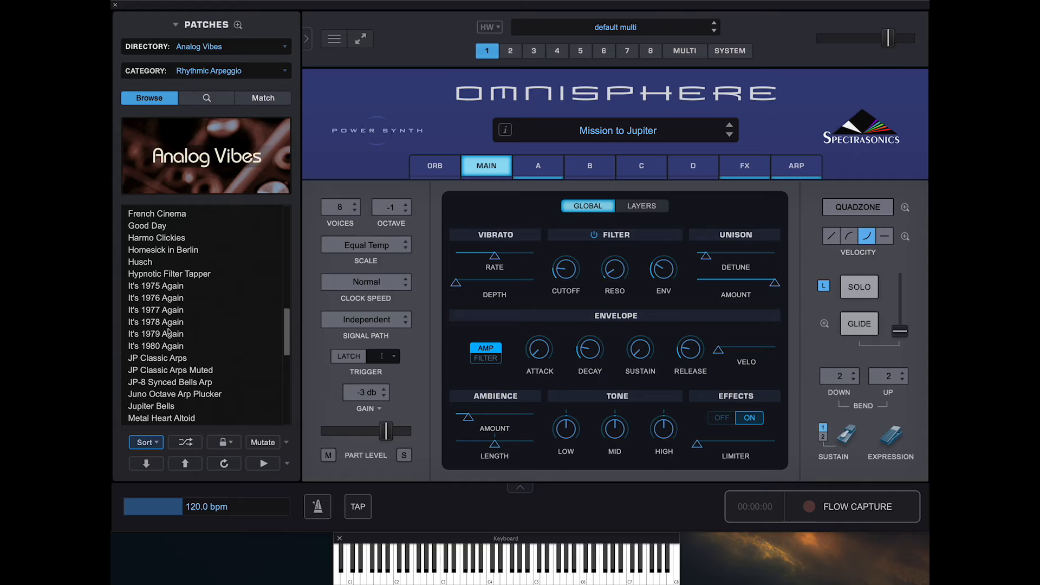
left_click(168, 332)
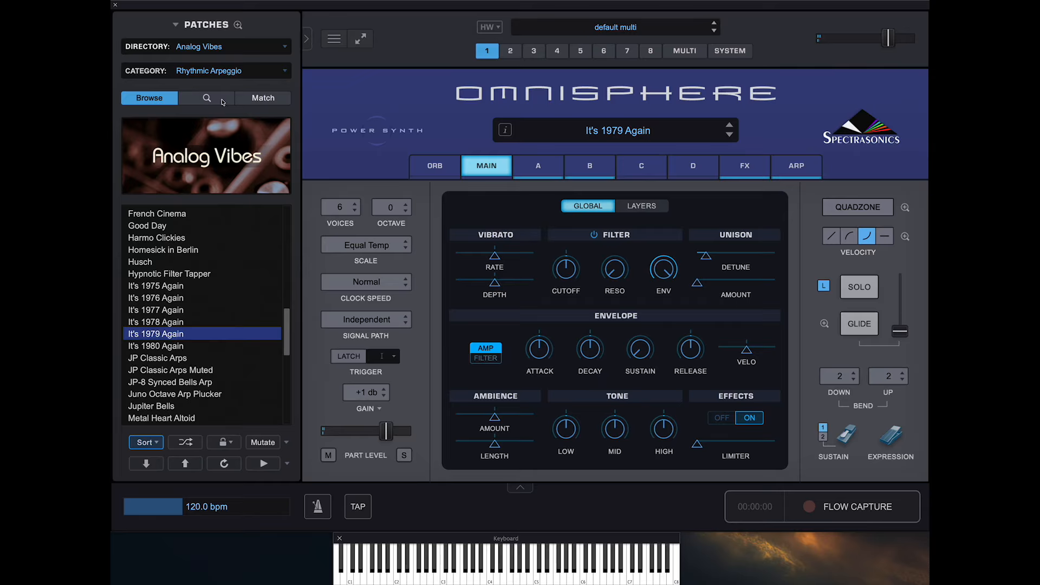
- Change the patch category to Pads Warm within the Pads group
left_click(228, 76)
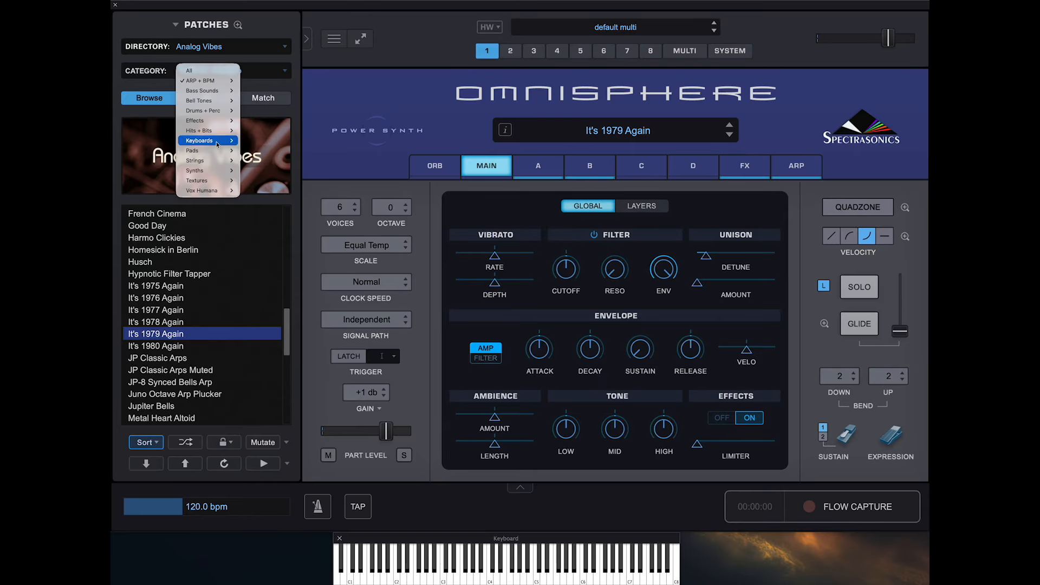
mouse_move(217, 150)
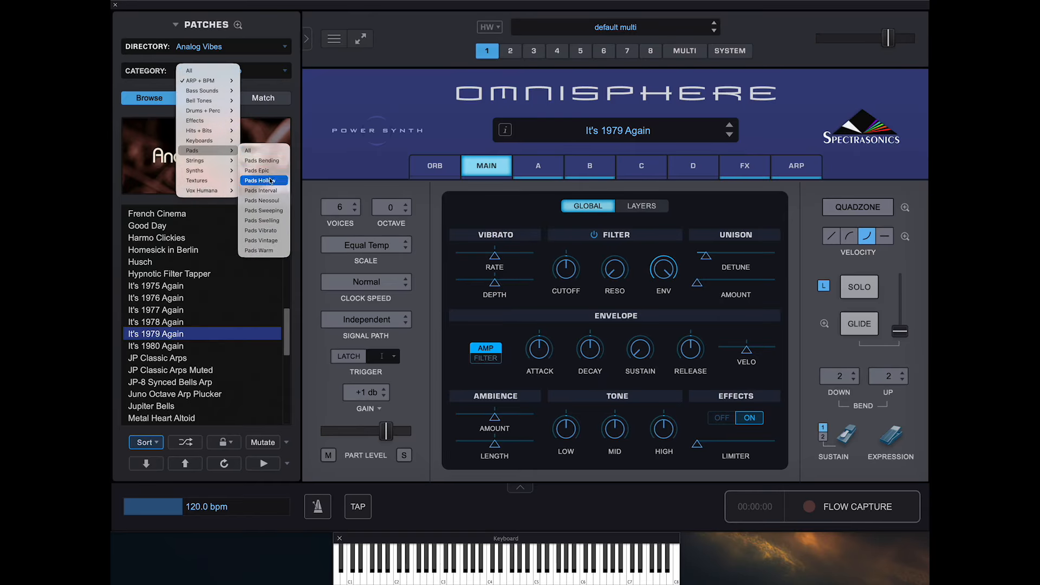
left_click(261, 250)
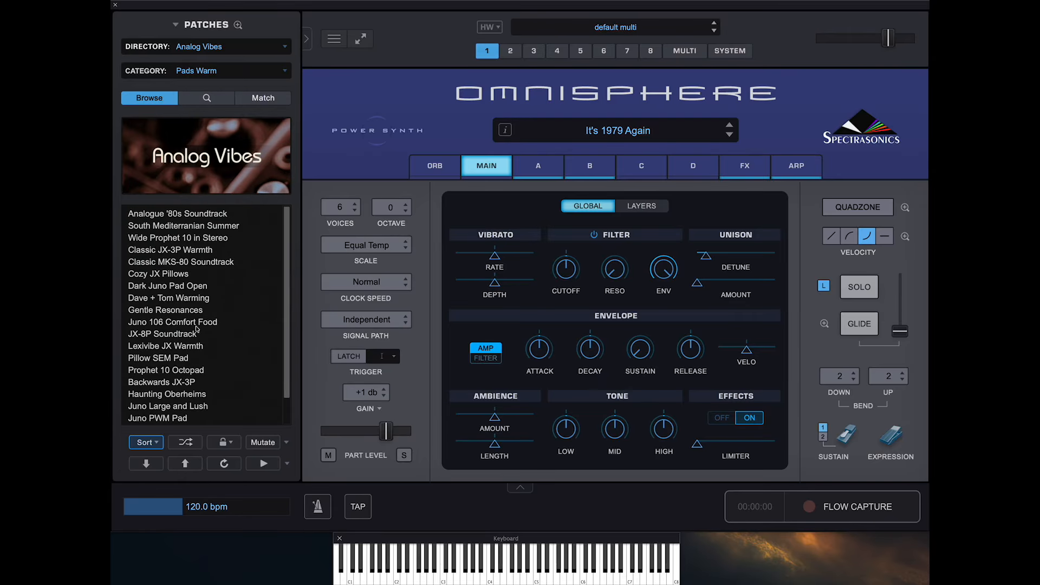
- Audition the warm pad patches Dave + Tom Warming and Super Juno Pad by loading one after the other
left_click(194, 299)
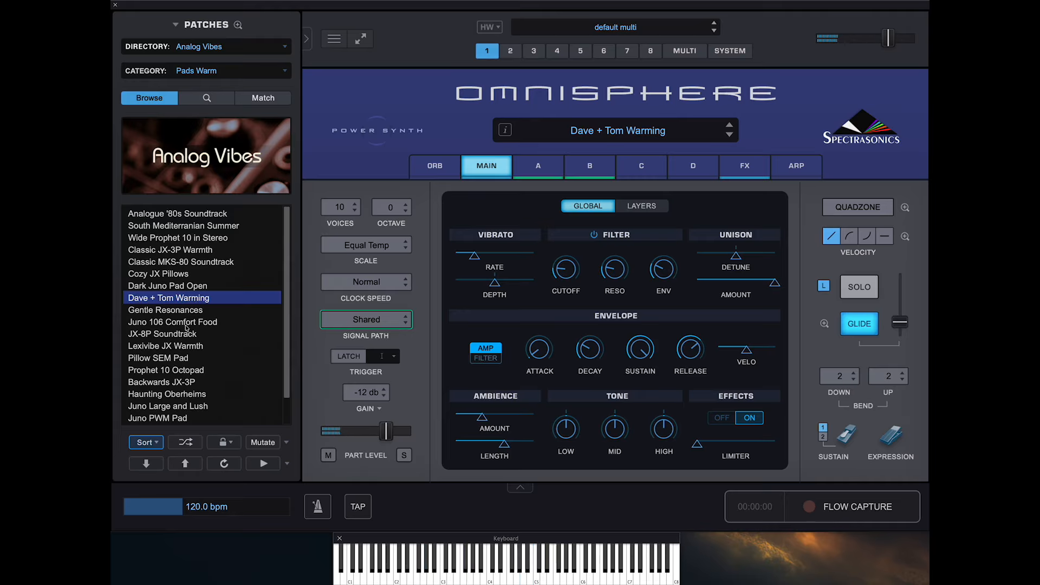
scroll(185, 371, "down", 3)
left_click(174, 395)
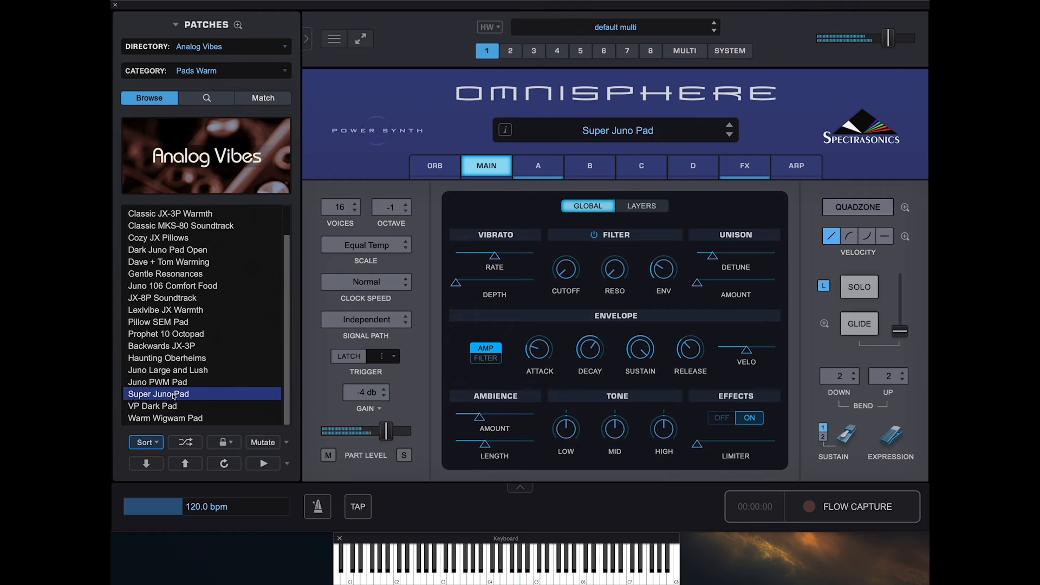
- Switch the patch directory to Ambient Dreams and load the Redemption Pad patch
left_click(245, 52)
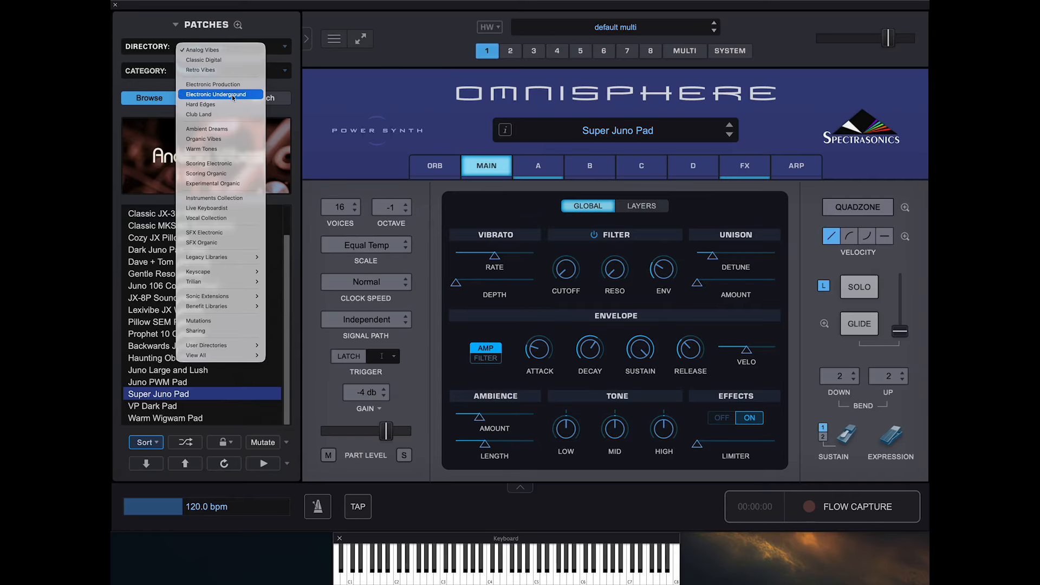
left_click(212, 128)
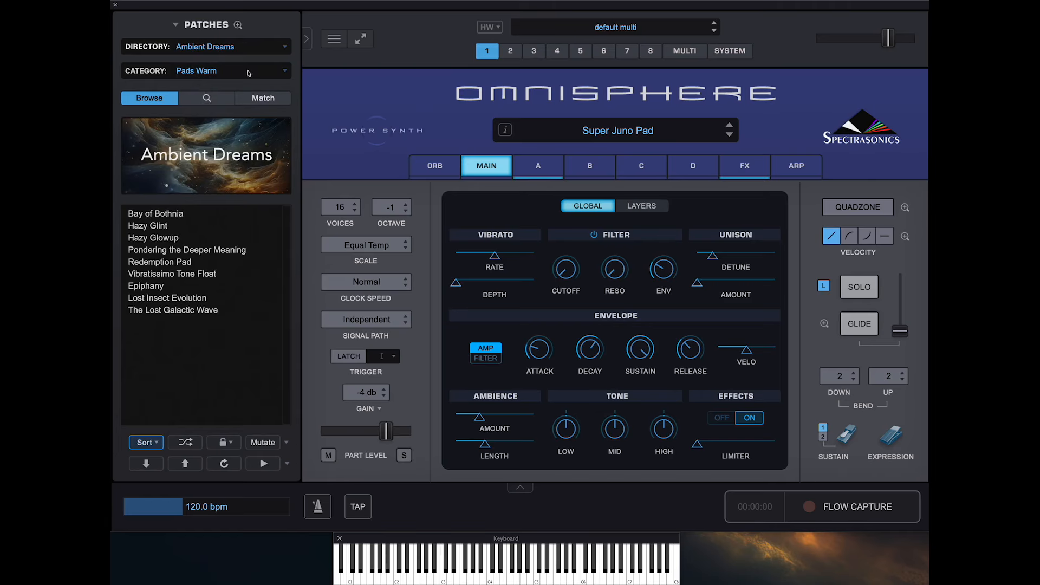
left_click(248, 74)
left_click(198, 312)
left_click(188, 263)
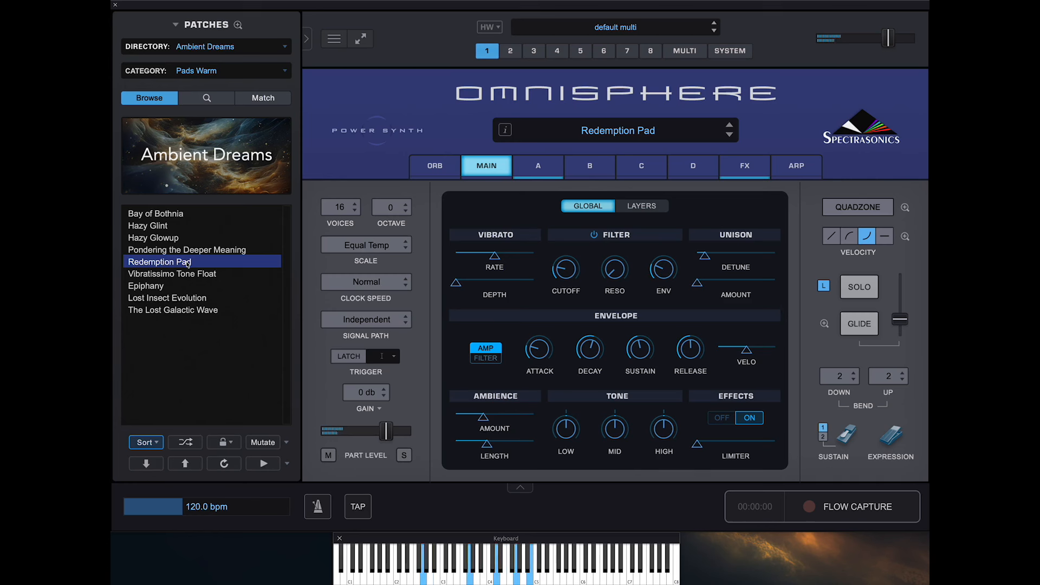
- Change the Ambient Dreams patch category to Synth Poly within the Synths group
left_click(252, 72)
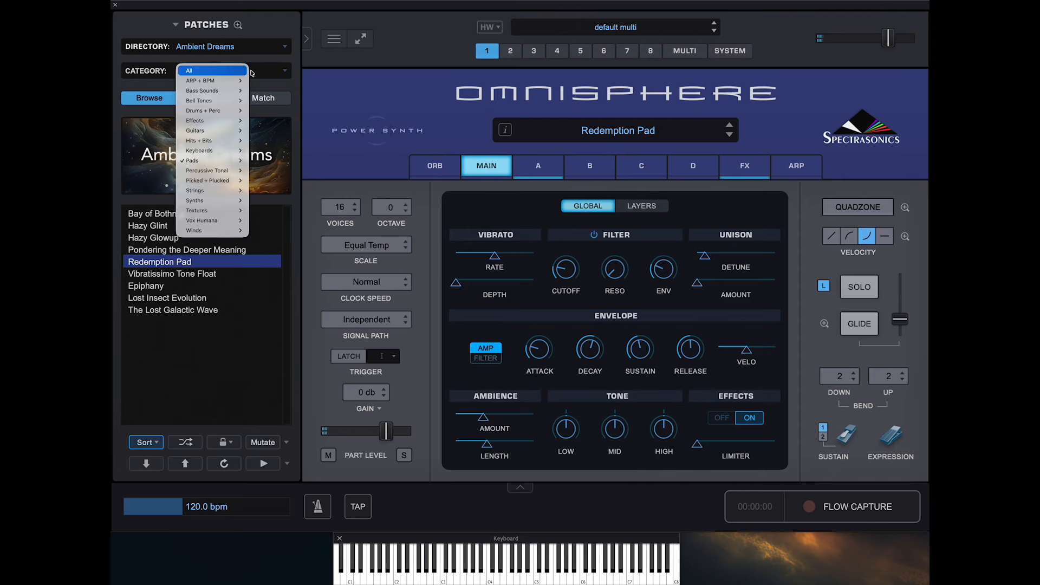
mouse_move(222, 201)
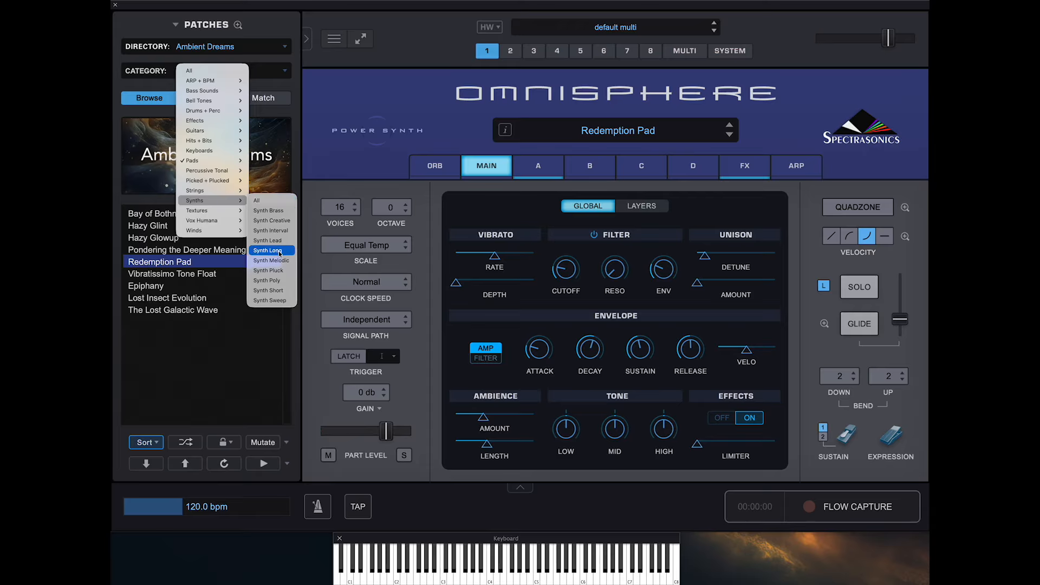
left_click(276, 280)
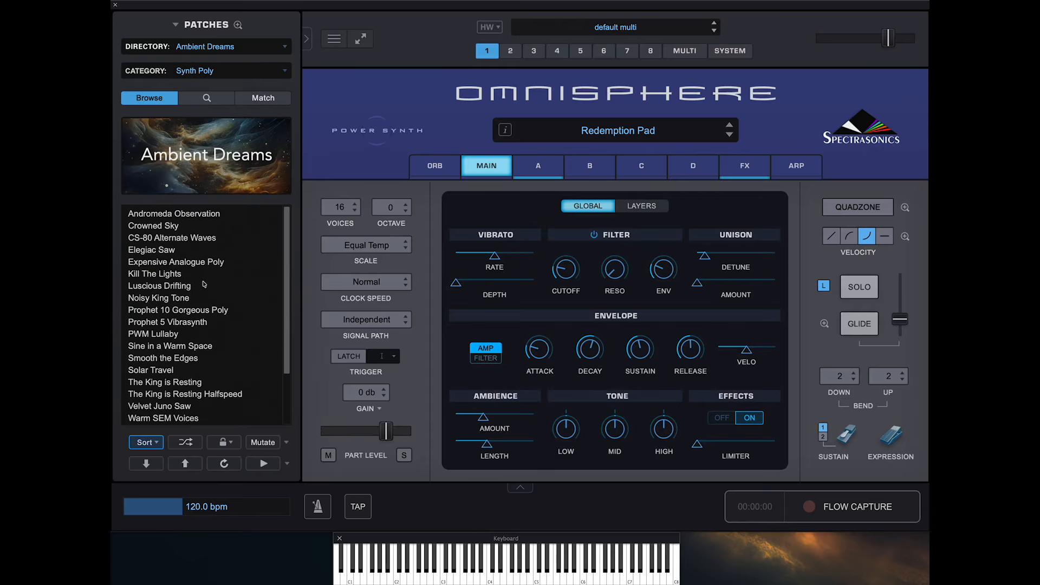
- Audition the Synth Poly patches PWM Lullaby and Juno Large and Lush by loading one after the other
left_click(154, 335)
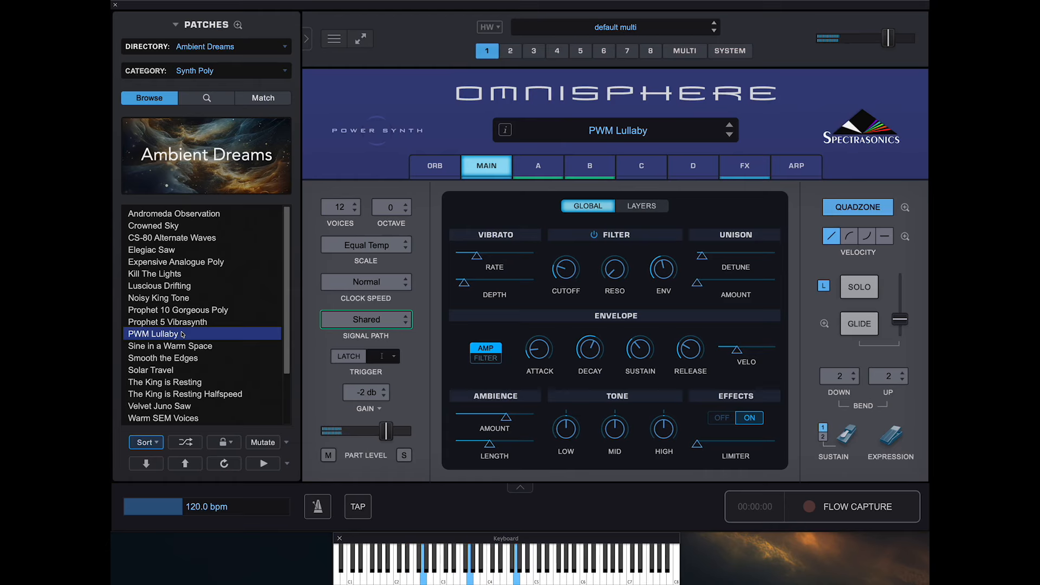
scroll(200, 387, "down", 2)
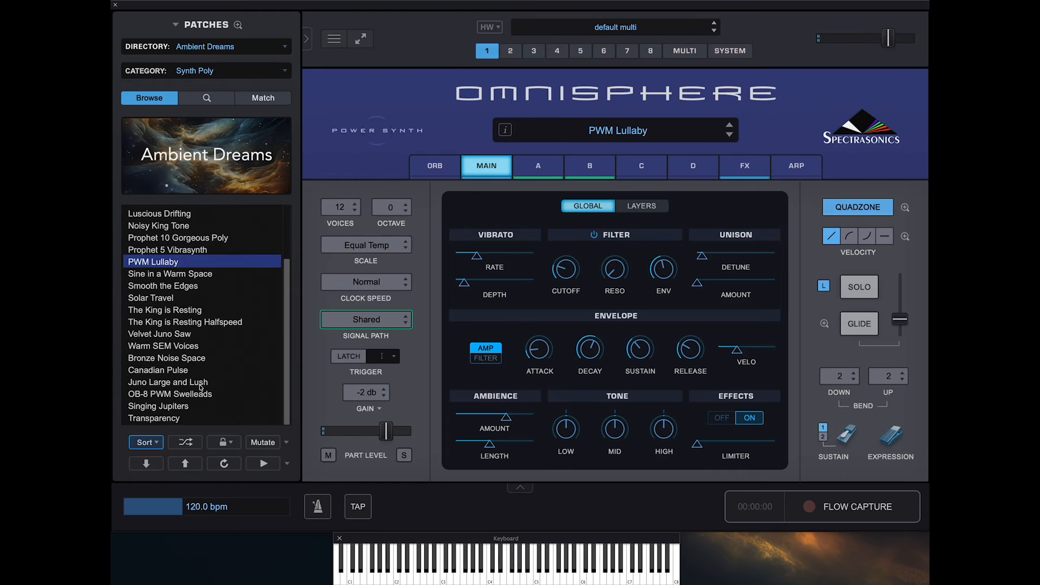
left_click(189, 382)
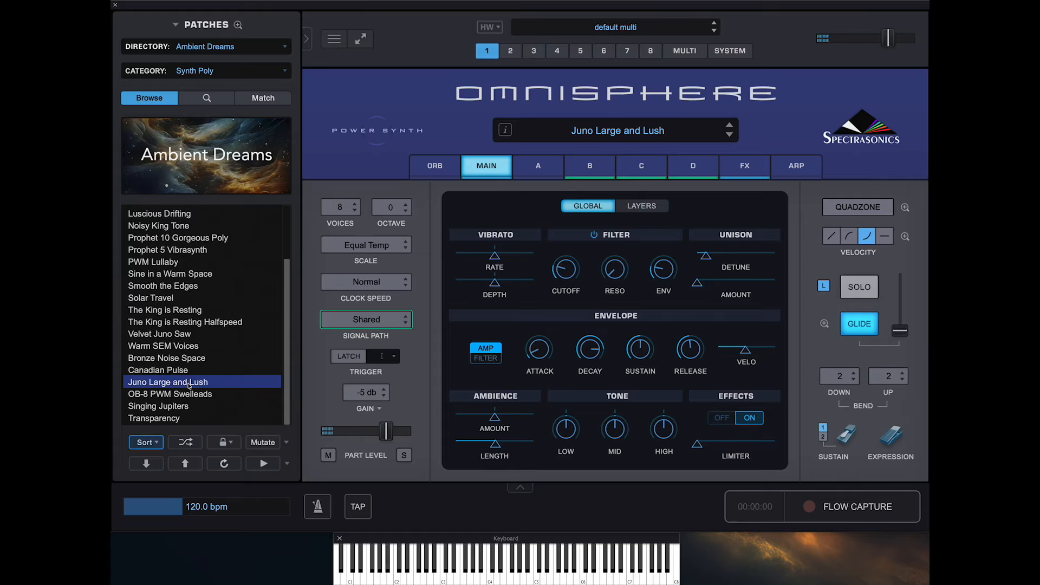
- Switch the patch directory to Warm Tones
left_click(232, 51)
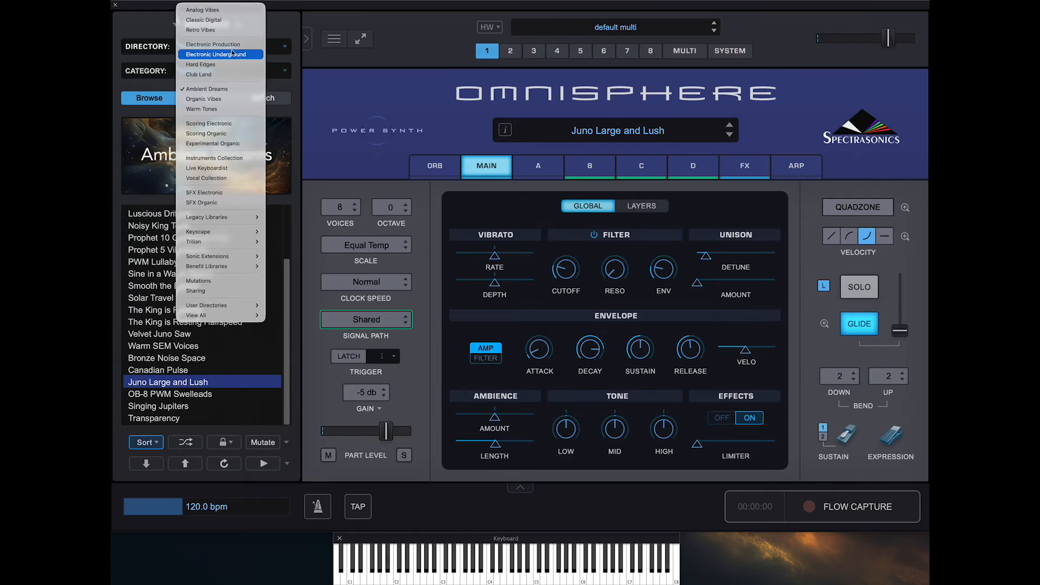
left_click(222, 109)
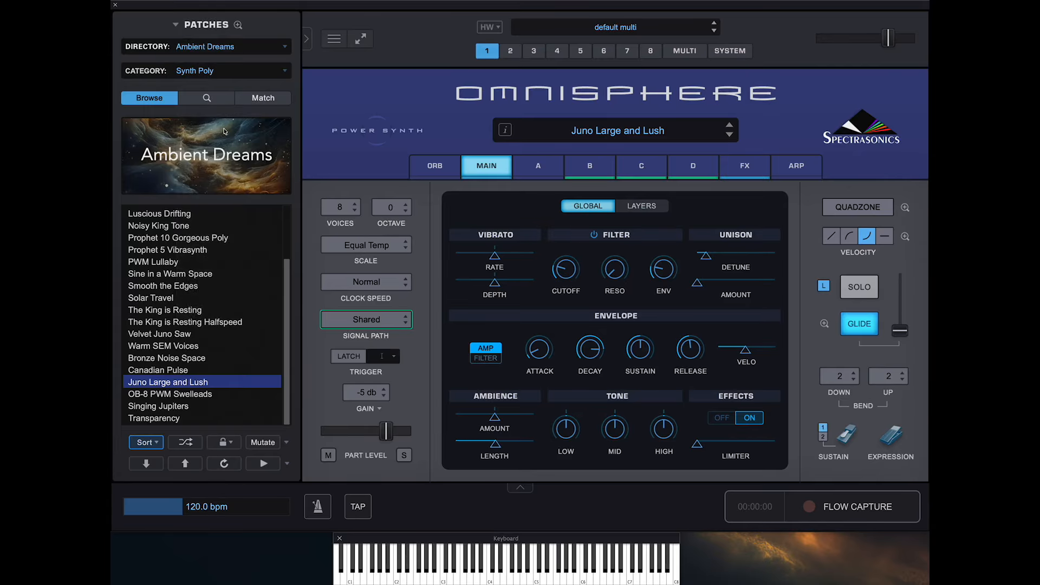
- Try to set the Warm Tones category to Specialty Keys in the Keys group under Keyboards
left_click(251, 72)
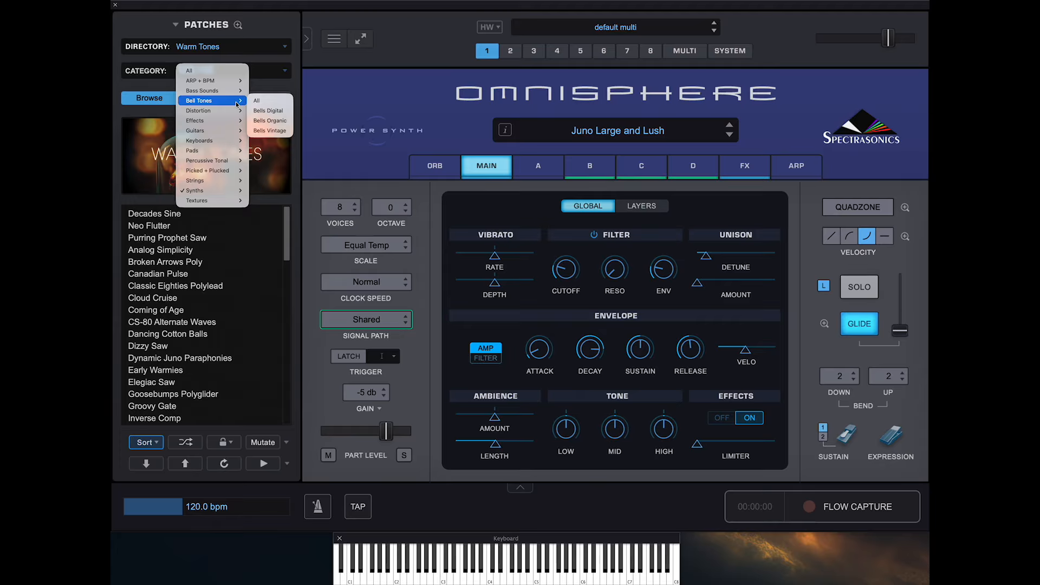
mouse_move(227, 114)
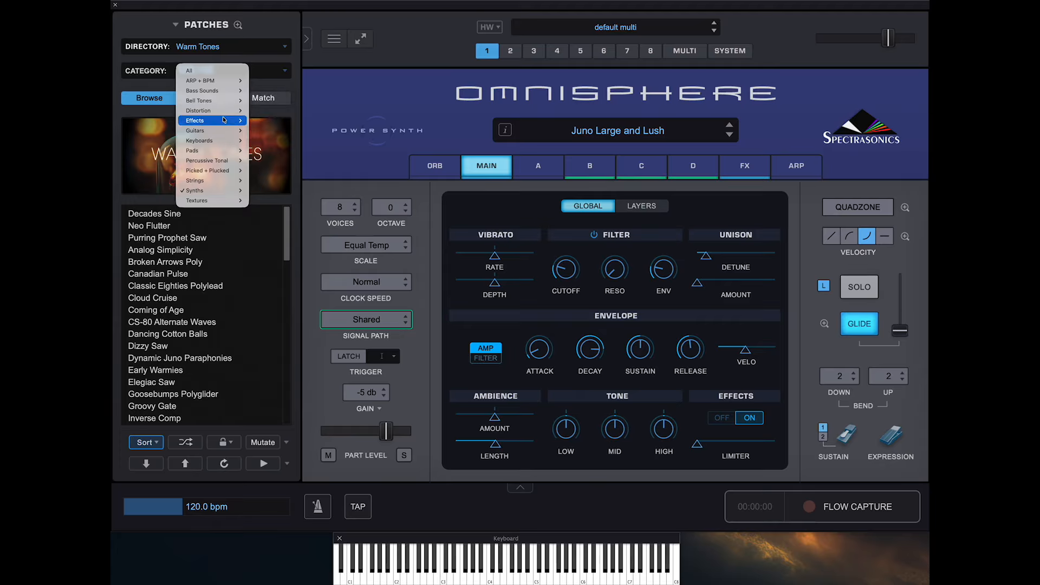
mouse_move(217, 142)
mouse_move(266, 150)
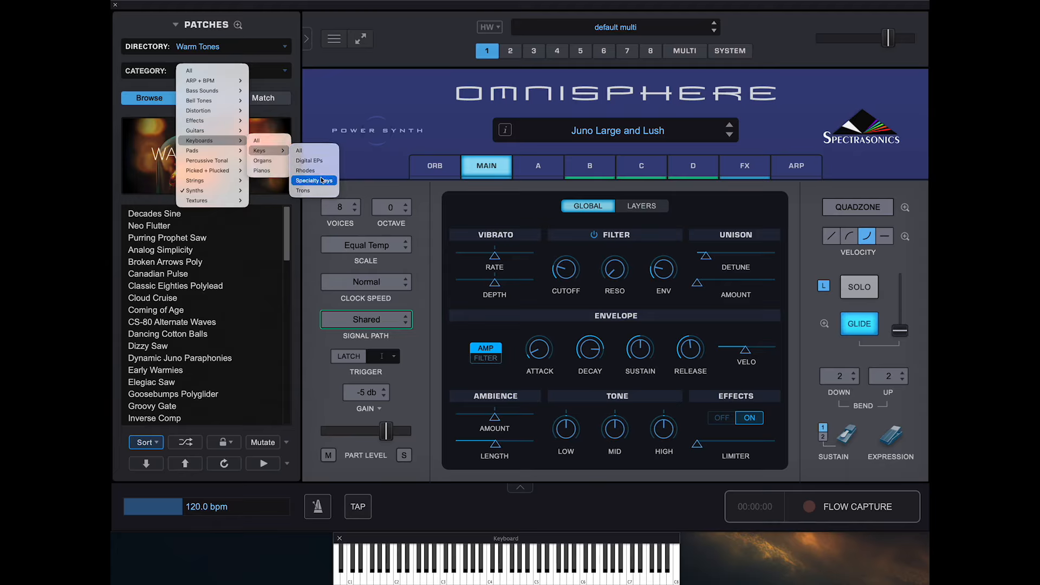
left_click(305, 182)
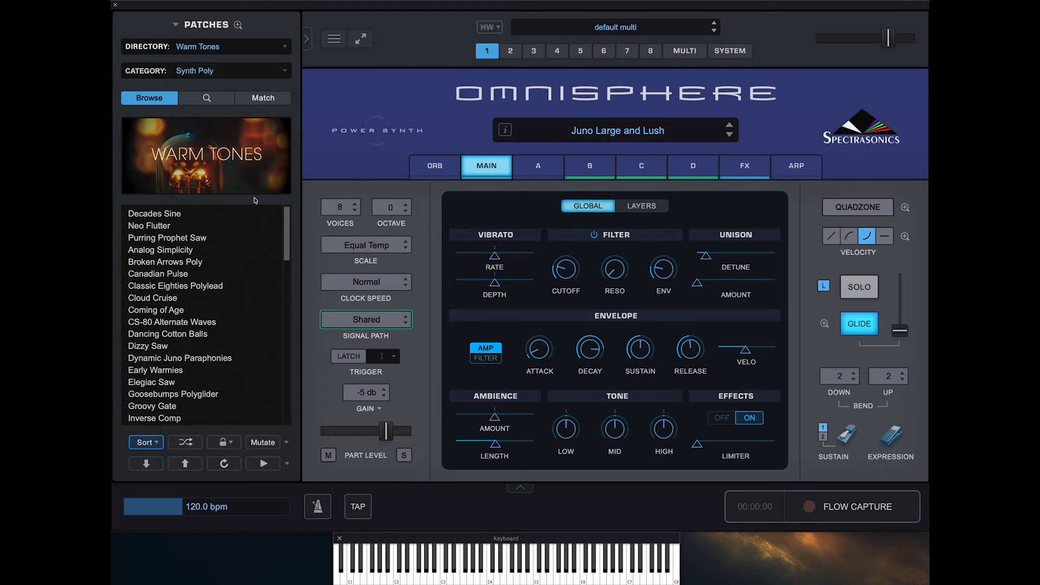
- Load the Kaleidoscopic Keys patch from the Warm Tones Specialty Keys category
left_click(164, 323)
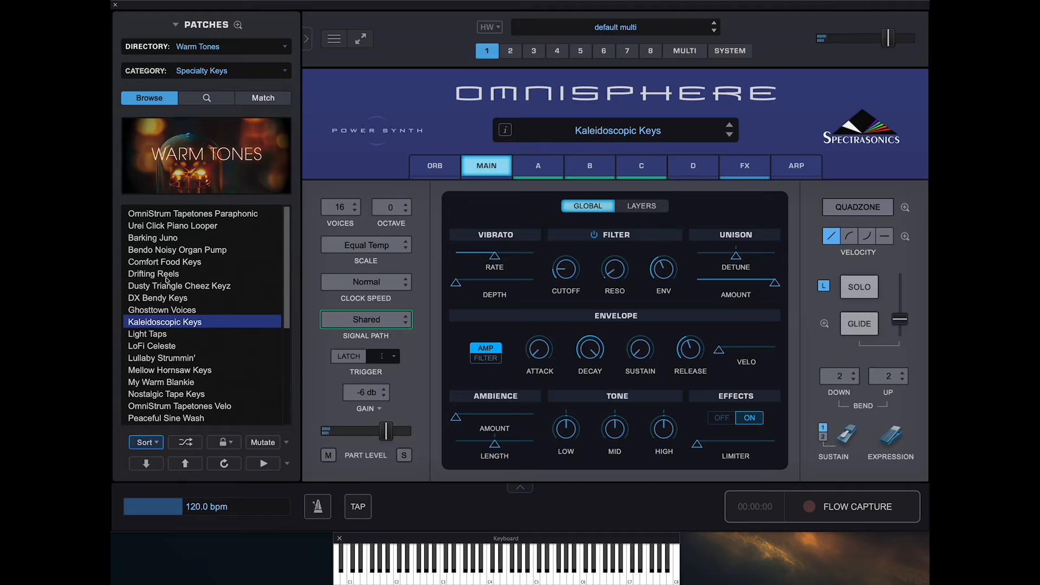
- Change the category to Pads Evolving within Pads and audition the patches Afterglow Warmth and Nature Boy Pad
left_click(222, 77)
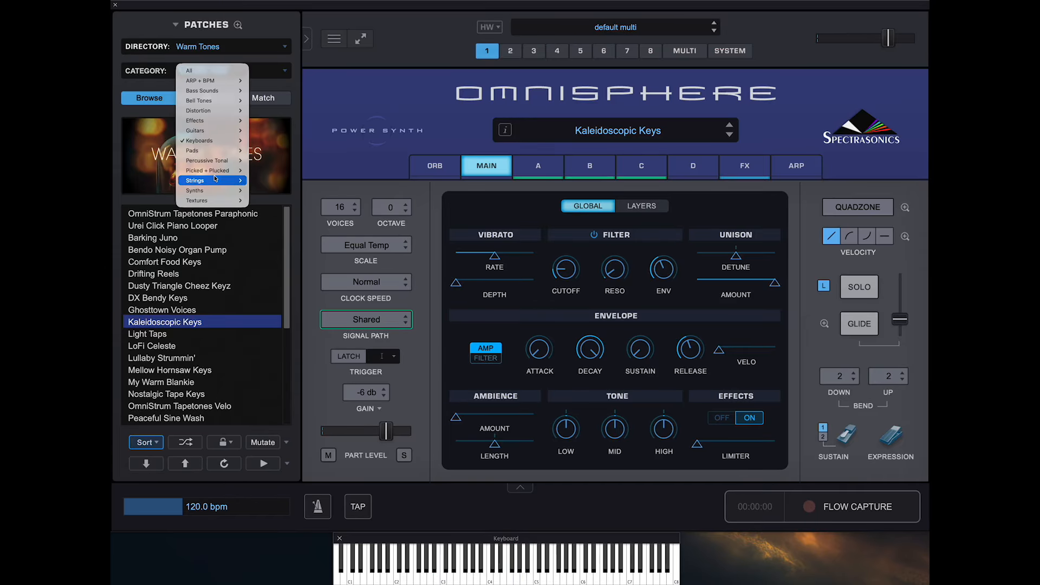
mouse_move(217, 150)
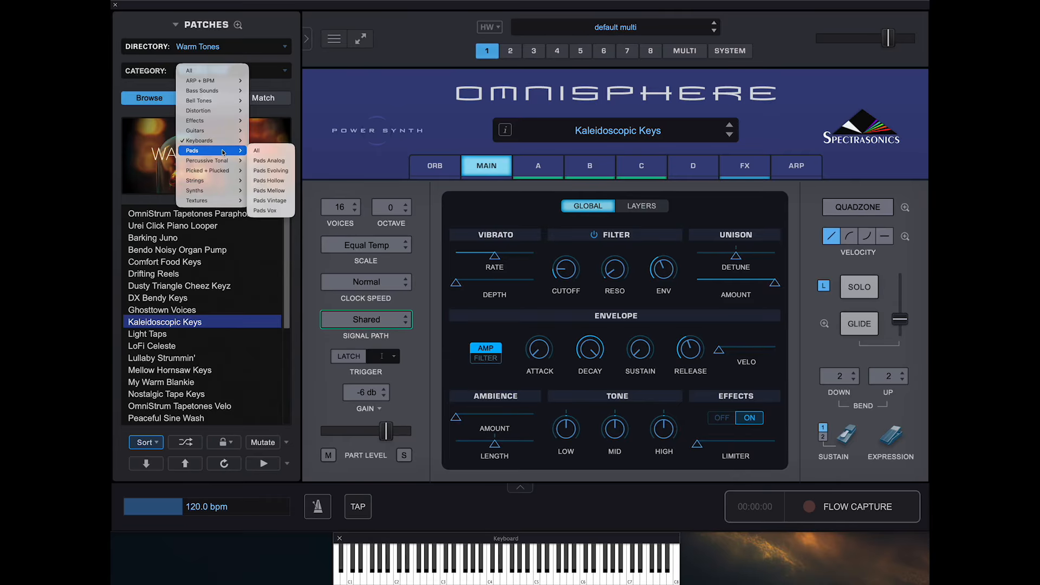
left_click(281, 170)
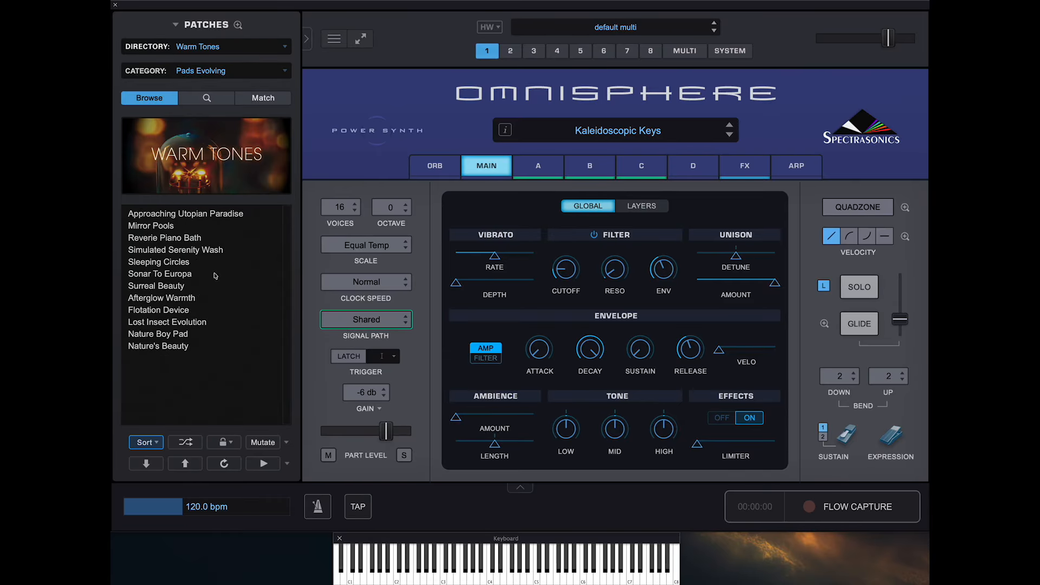
left_click(176, 295)
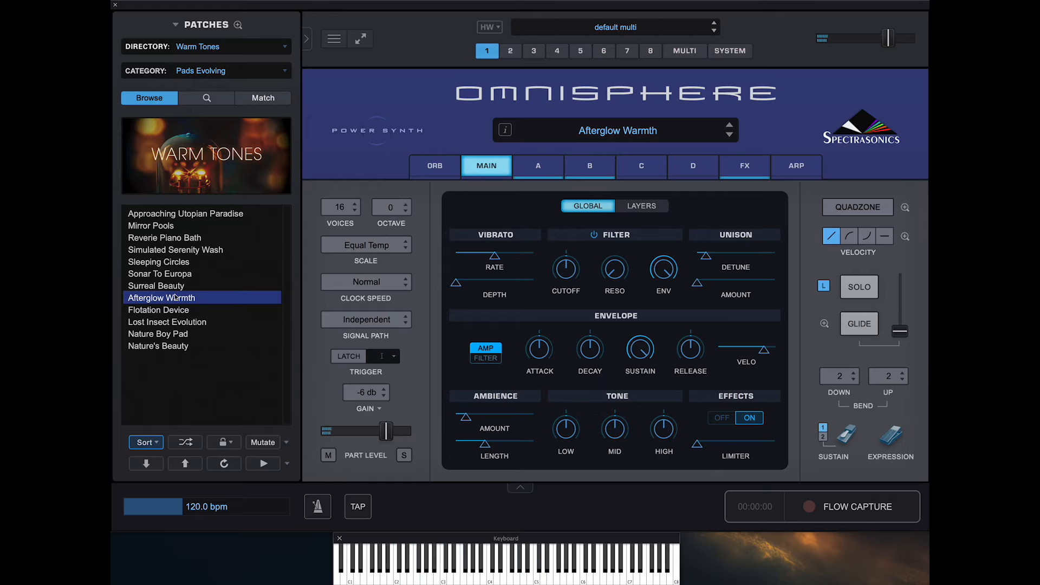
left_click(170, 339)
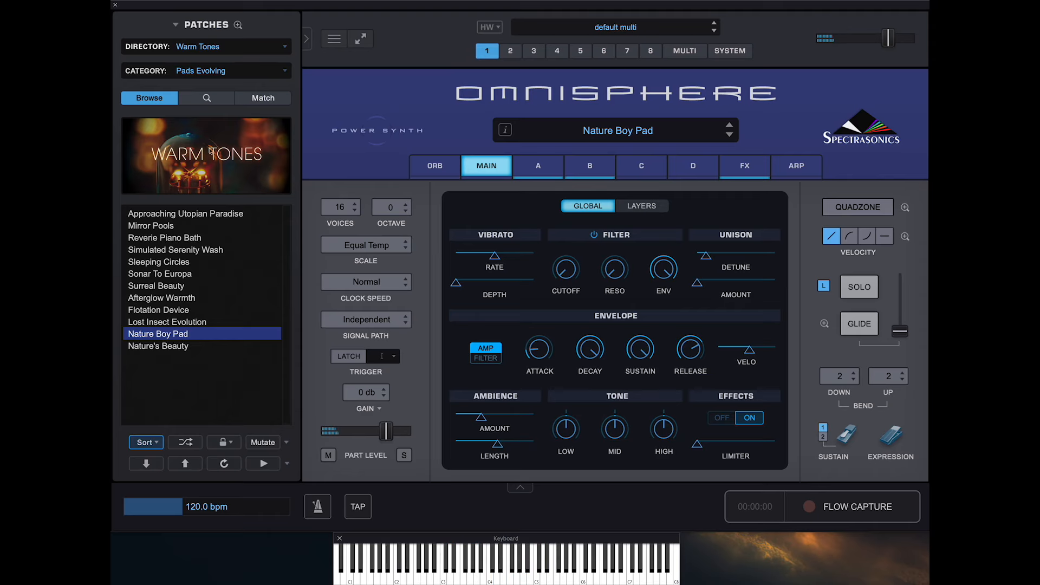
- Change the category to Drones within Textures and load the Dark Brood patch
left_click(222, 72)
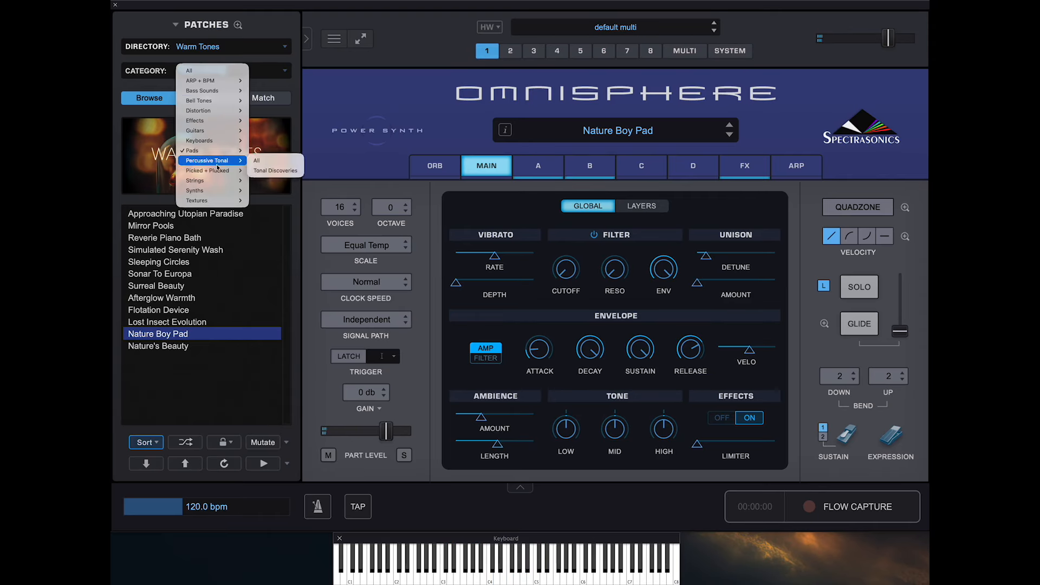
mouse_move(204, 202)
mouse_move(287, 210)
left_click(353, 220)
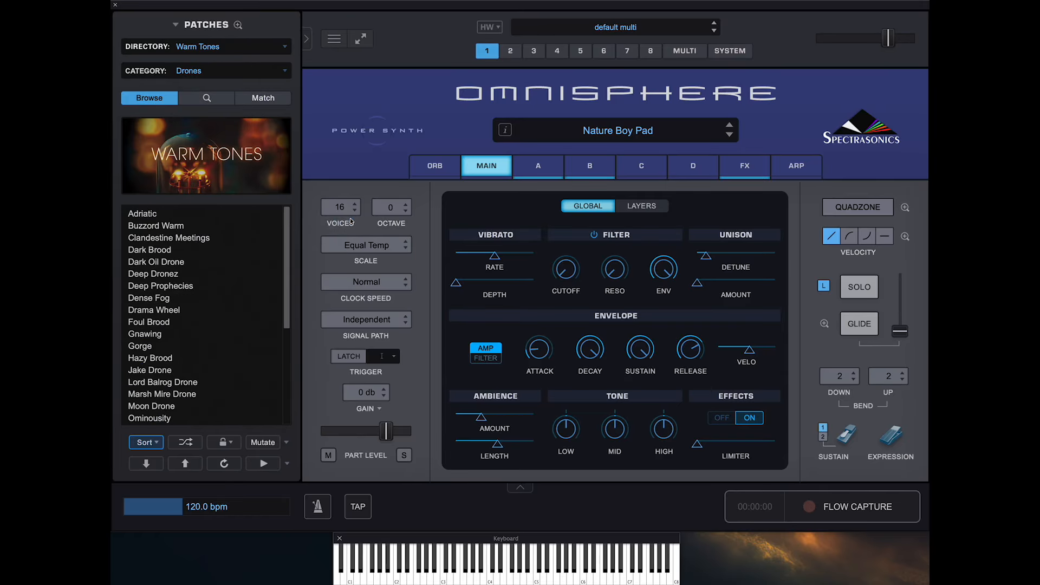
left_click(173, 250)
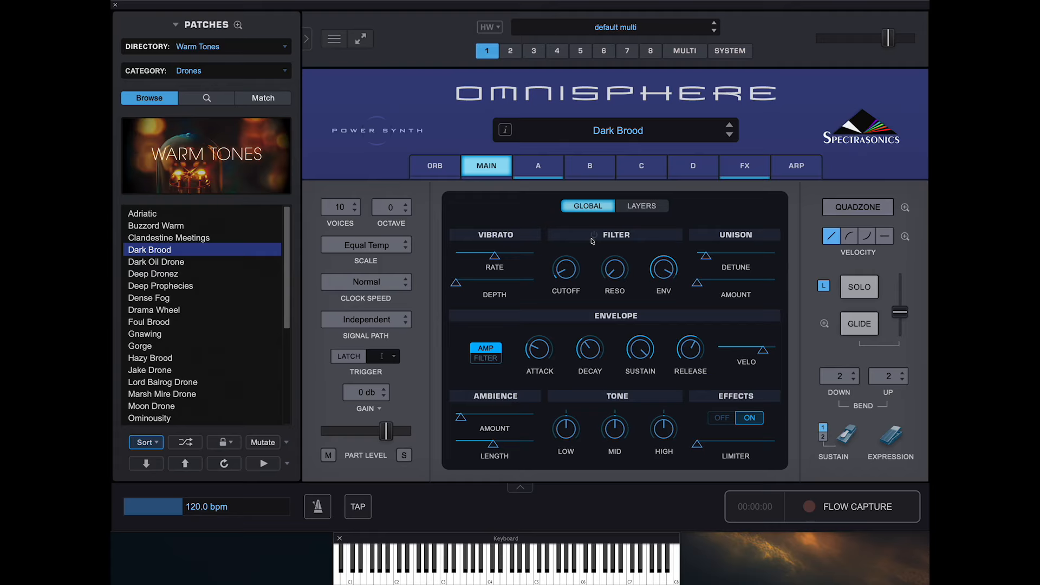
- Try out Dark Brood's global filter by toggling it and raising the cutoff, leave it off, and raise the unison amount to near maximum
left_click(539, 160)
left_click(484, 169)
left_click(594, 235)
left_click(594, 235)
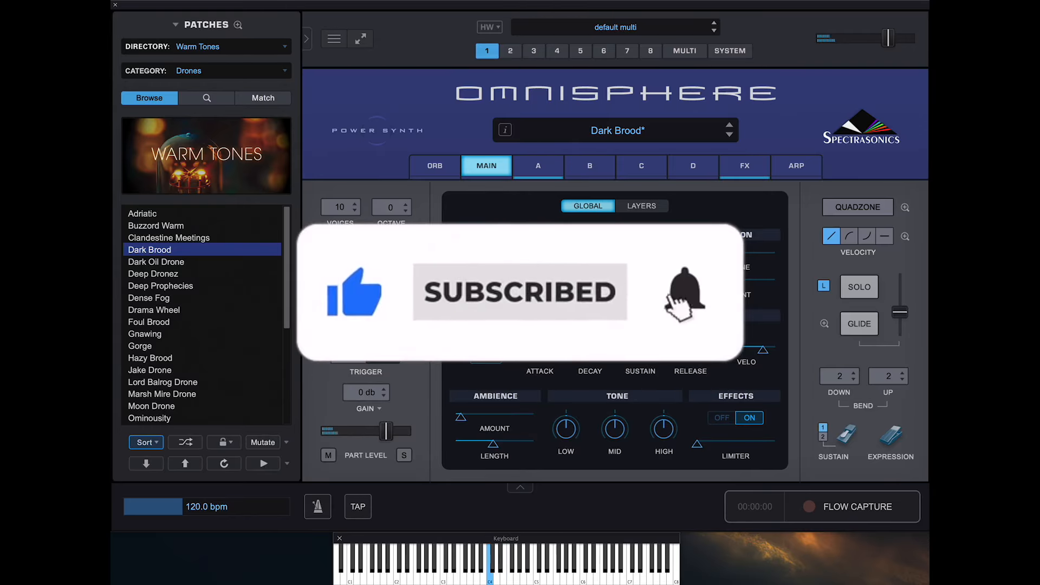
left_click_drag(564, 264, 569, 302)
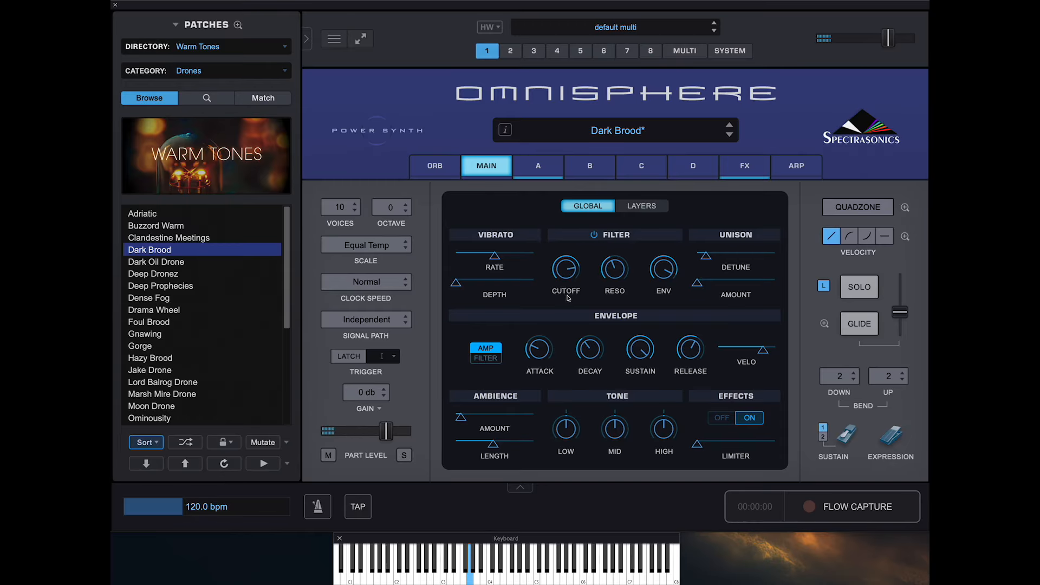
left_click(594, 236)
left_click_drag(697, 286, 763, 288)
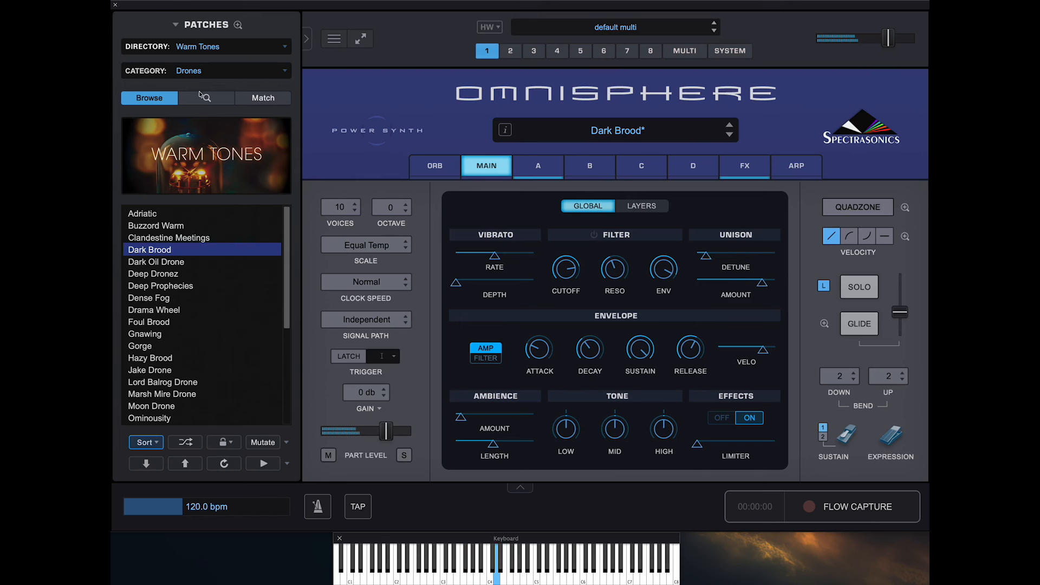
- Change the category to Synth Pluck within Synths and audition the patches Dynacomper and Comfort Pluck
left_click(220, 73)
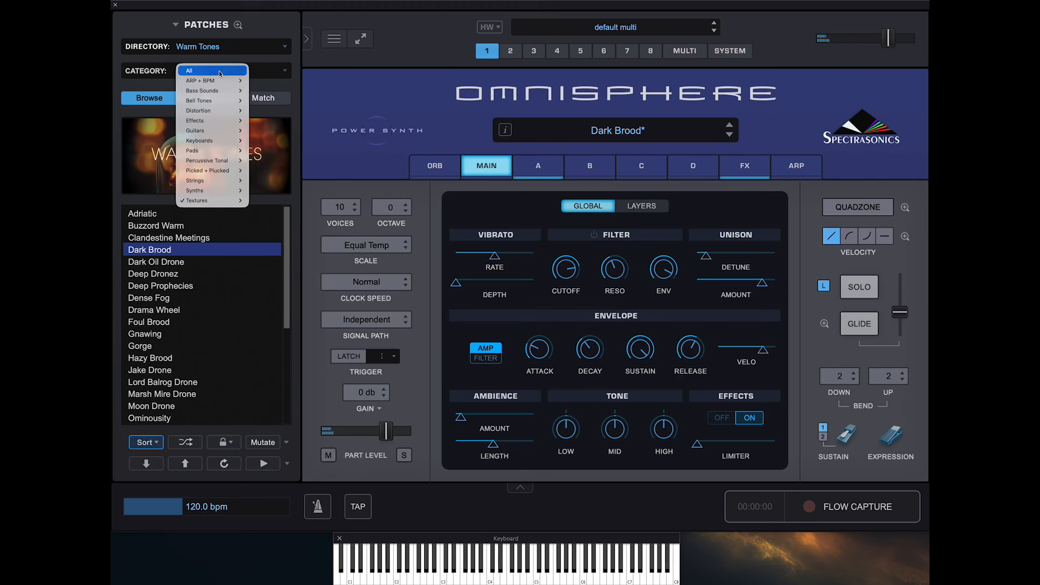
mouse_move(224, 190)
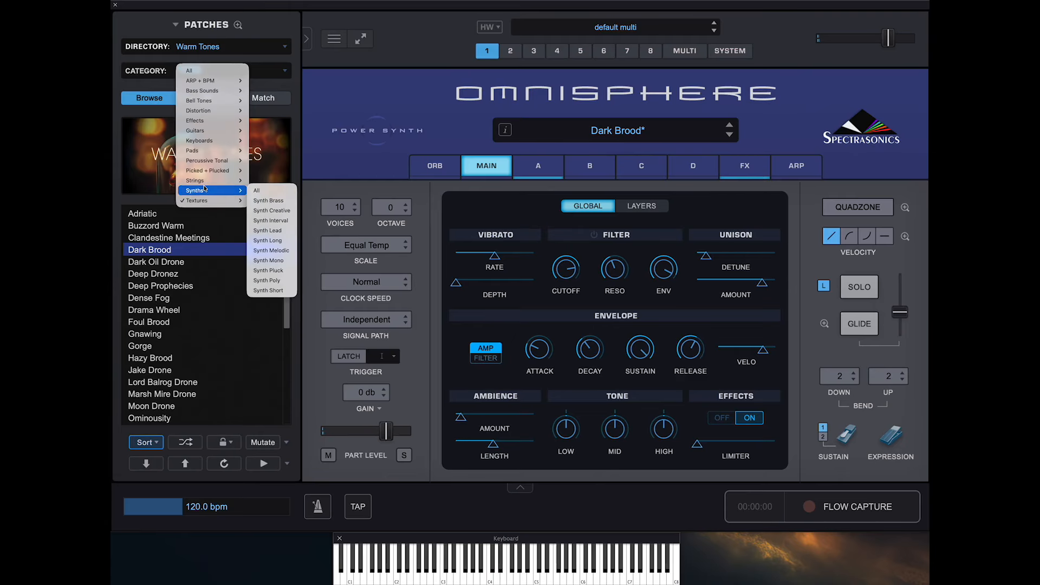
left_click(275, 276)
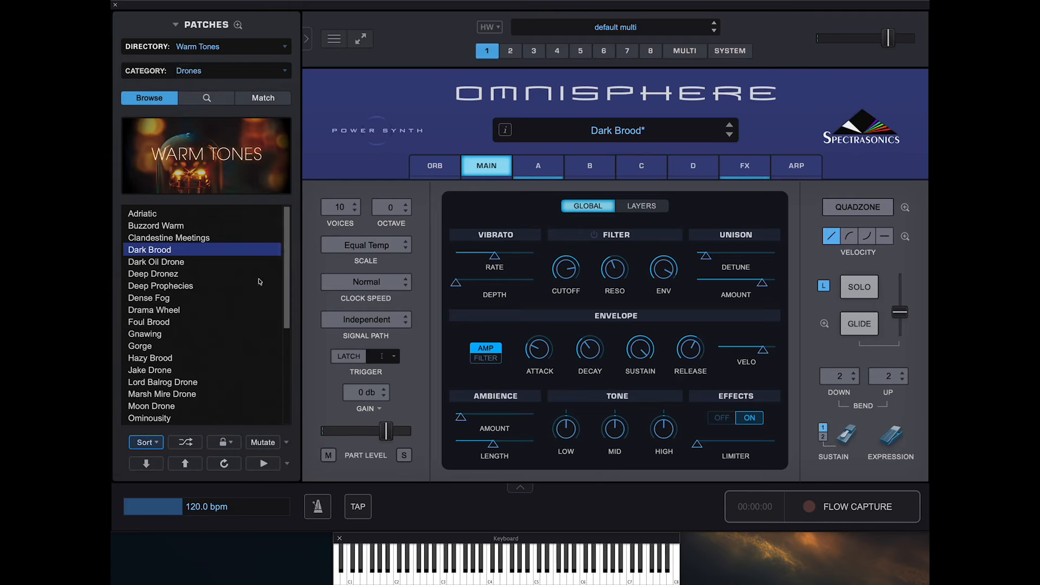
left_click(162, 310)
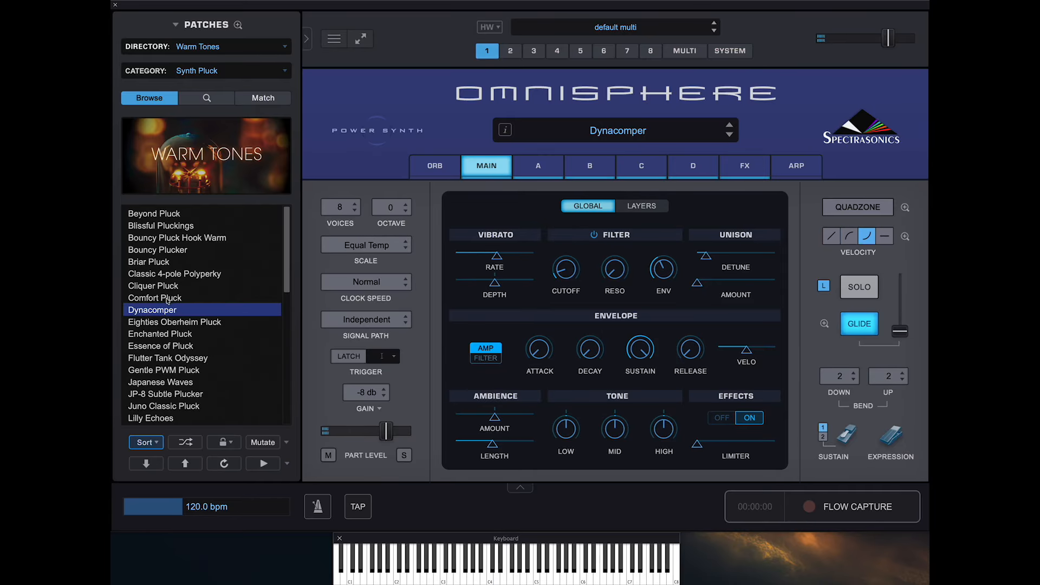
left_click(224, 293)
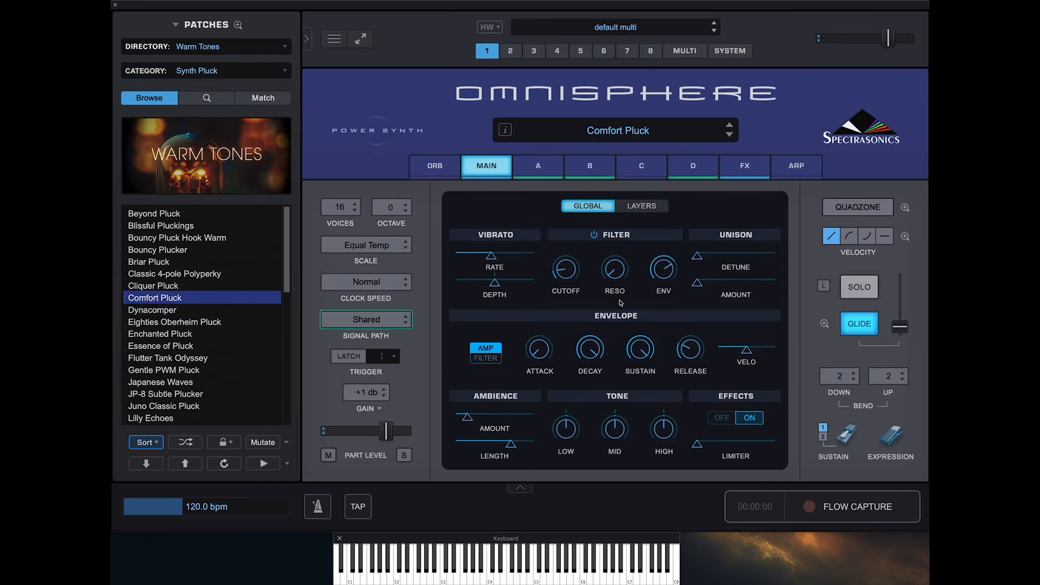
- Try a high unison amount on Comfort Pluck and return it to minimum
left_click(698, 284)
left_click_drag(699, 285, 752, 285)
mouse_move(697, 256)
left_mouse_down()
mouse_move(738, 262)
mouse_move(698, 258)
left_mouse_up()
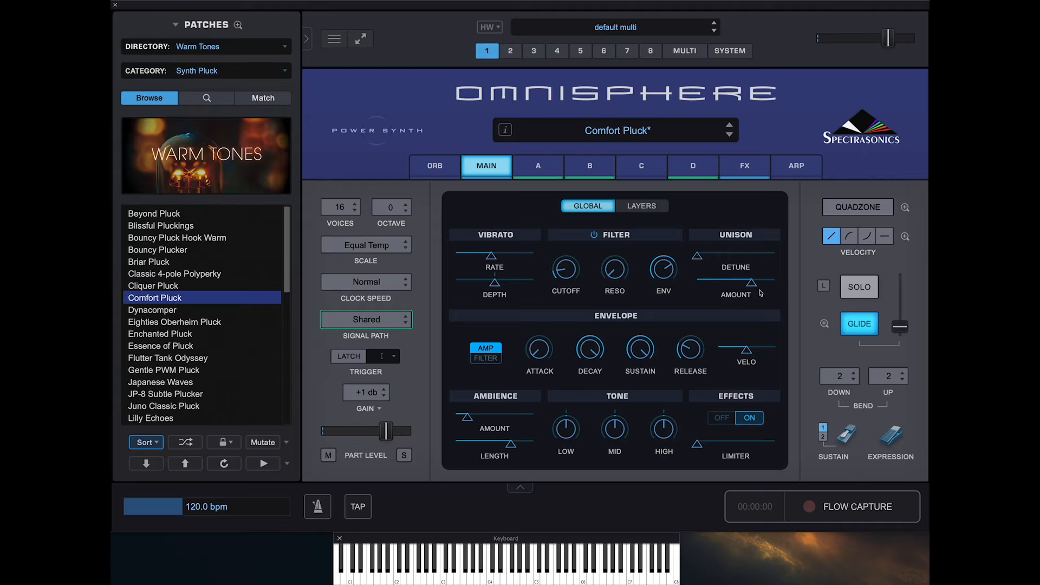
left_click_drag(753, 285, 693, 288)
- Try high and minimum ambience settings, ending with the amount near the middle and the length slightly above the middle
mouse_move(509, 443)
left_mouse_down()
mouse_move(531, 448)
mouse_move(511, 448)
left_mouse_up()
left_click_drag(467, 417, 519, 420)
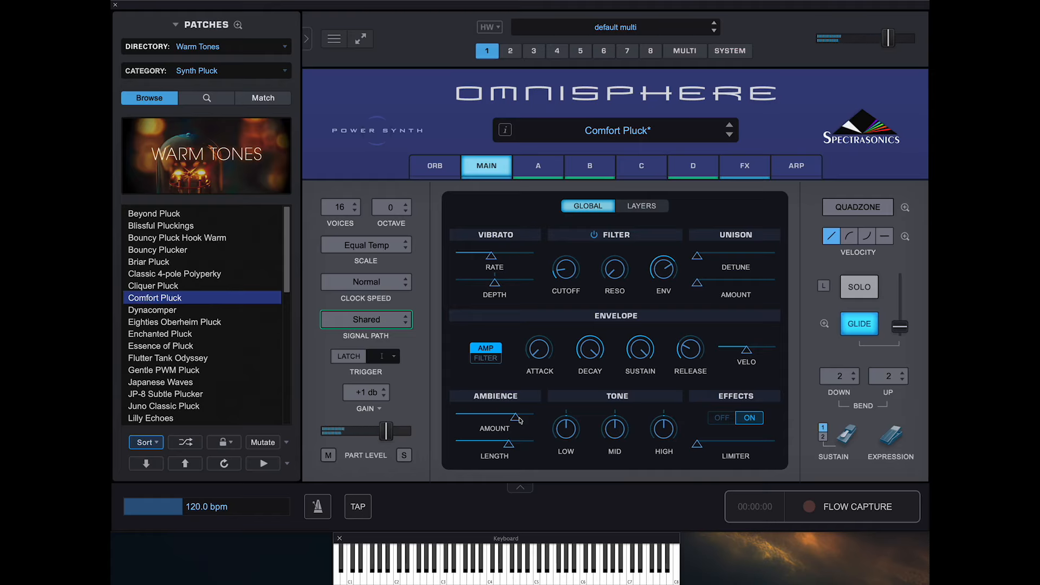
left_click_drag(519, 421, 442, 417)
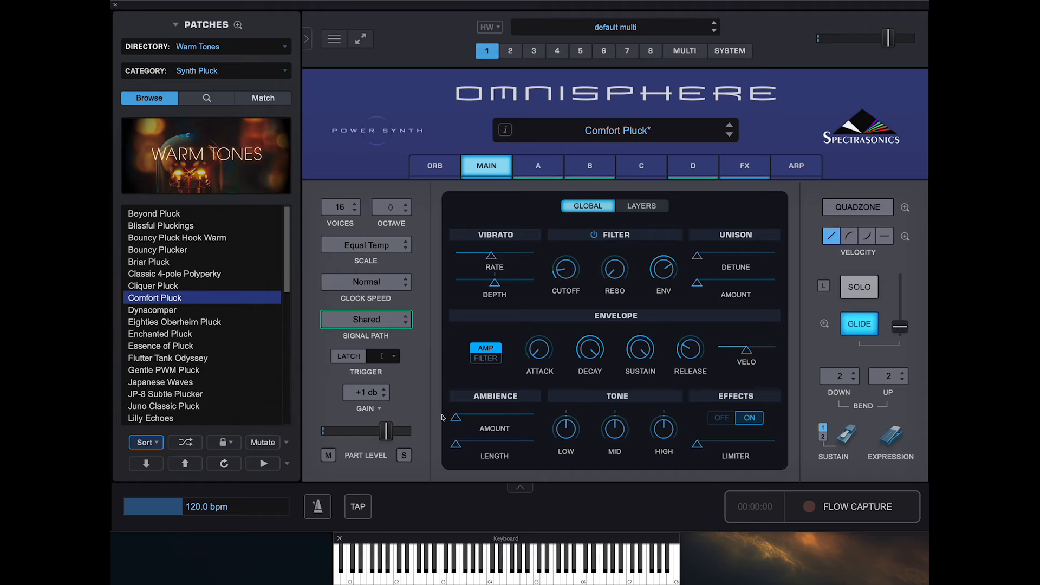
left_click_drag(455, 418, 477, 418)
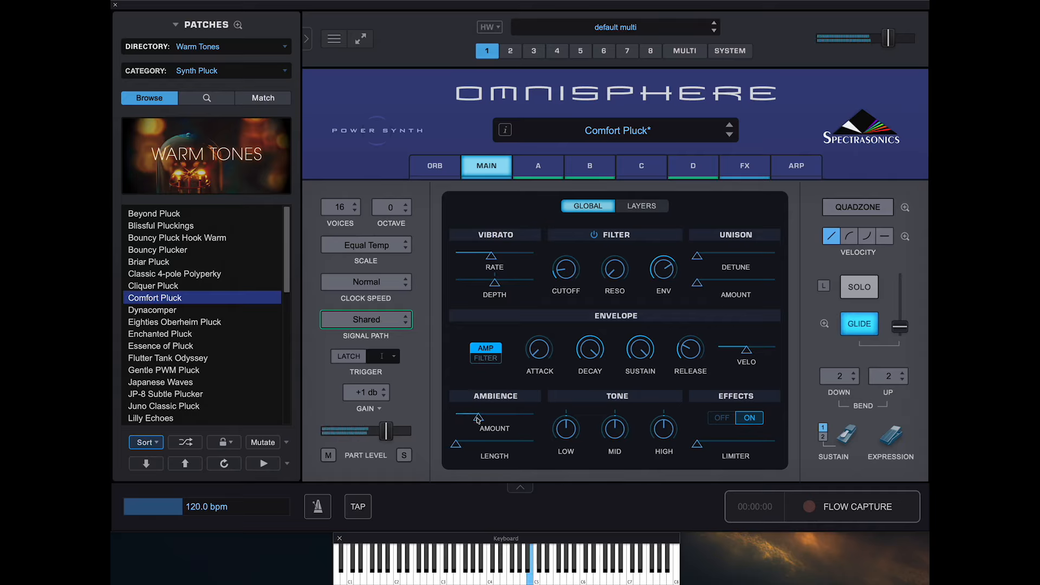
left_click_drag(477, 418, 498, 417)
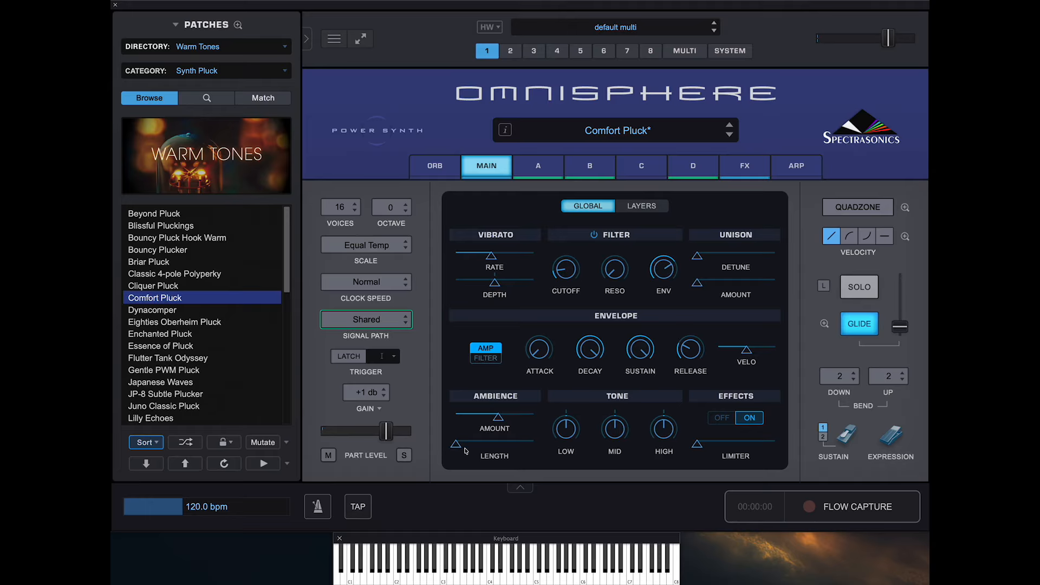
left_click_drag(460, 449, 504, 447)
- Boost the Low tone to 6.5 dB, cut the Mid and High tones, and raise the effects limiter slightly
left_click_drag(569, 433, 579, 409)
left_click_drag(662, 428, 658, 458)
left_click_drag(621, 427, 577, 418)
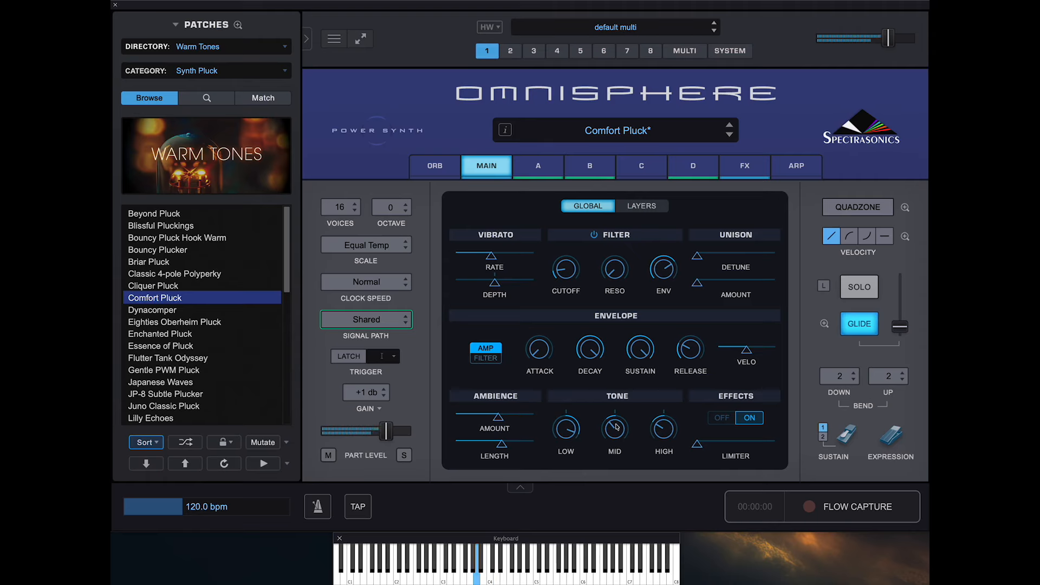
left_click_drag(670, 438, 670, 456)
left_click_drag(567, 435, 567, 434)
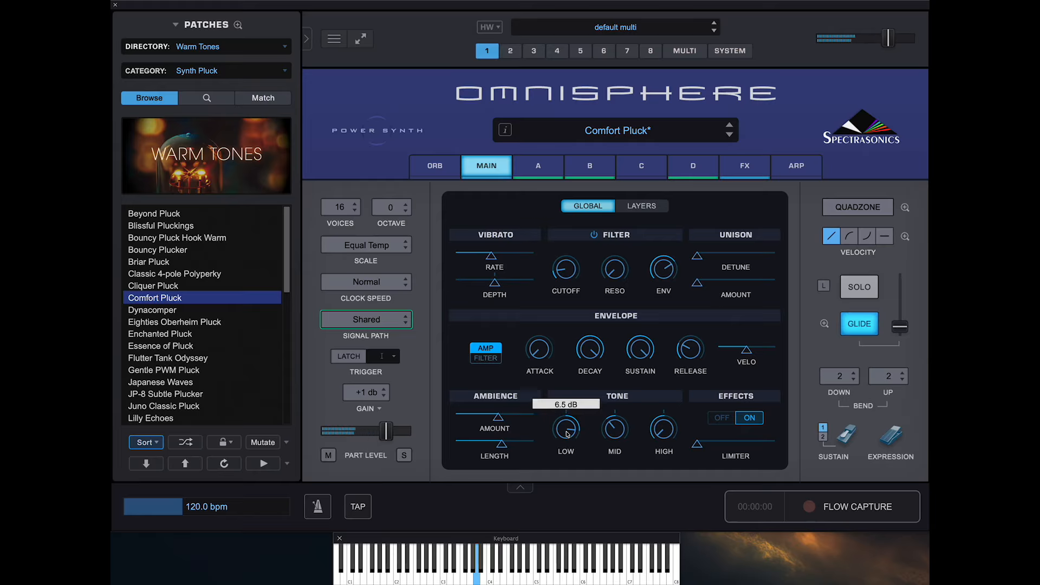
mouse_move(697, 444)
left_mouse_down()
mouse_move(770, 446)
mouse_move(700, 444)
left_mouse_up()
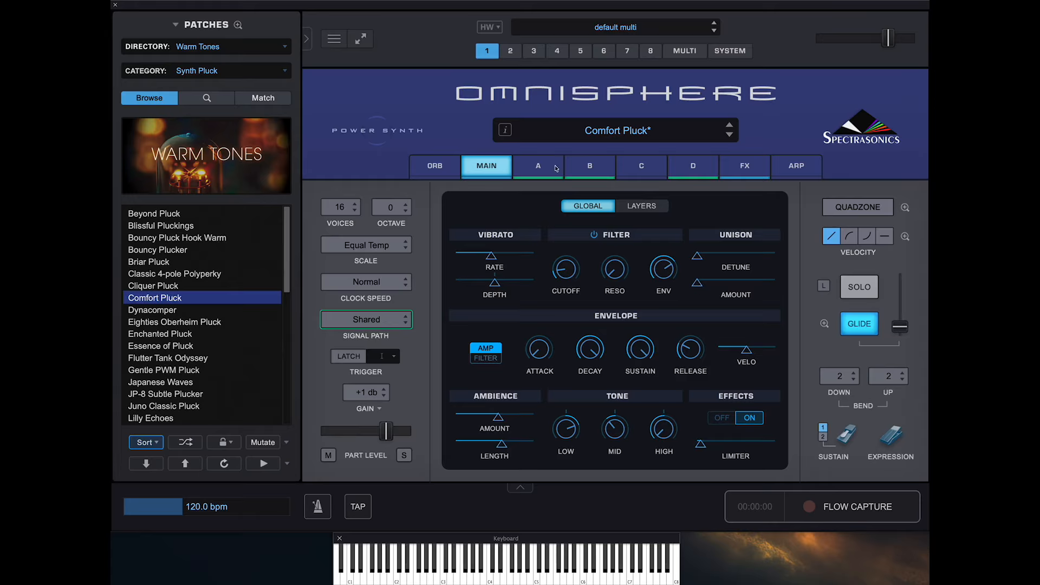
- Initialize the patch to its default and open the settings for layer A
left_click(337, 37)
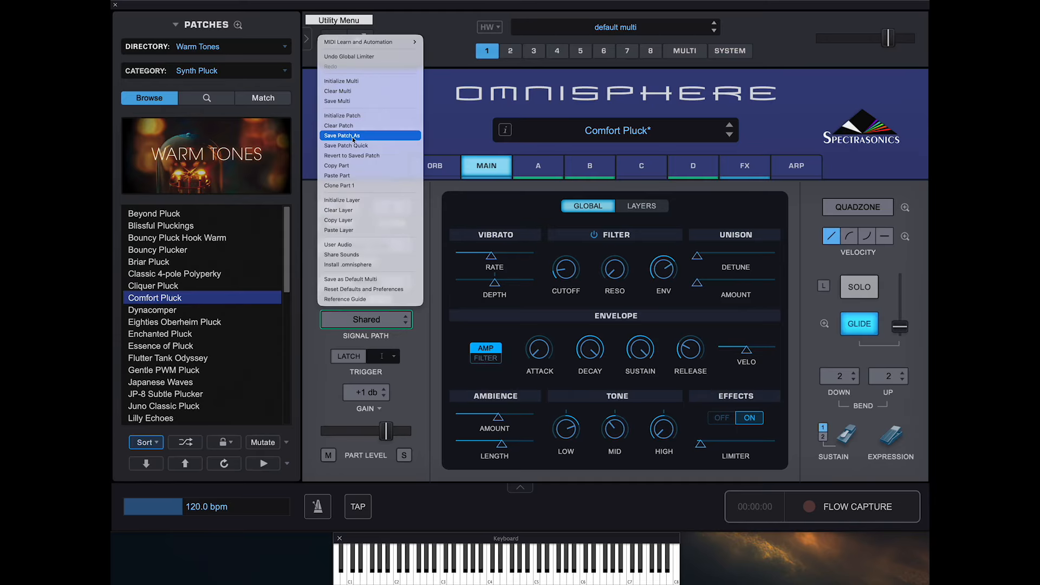
left_click(358, 116)
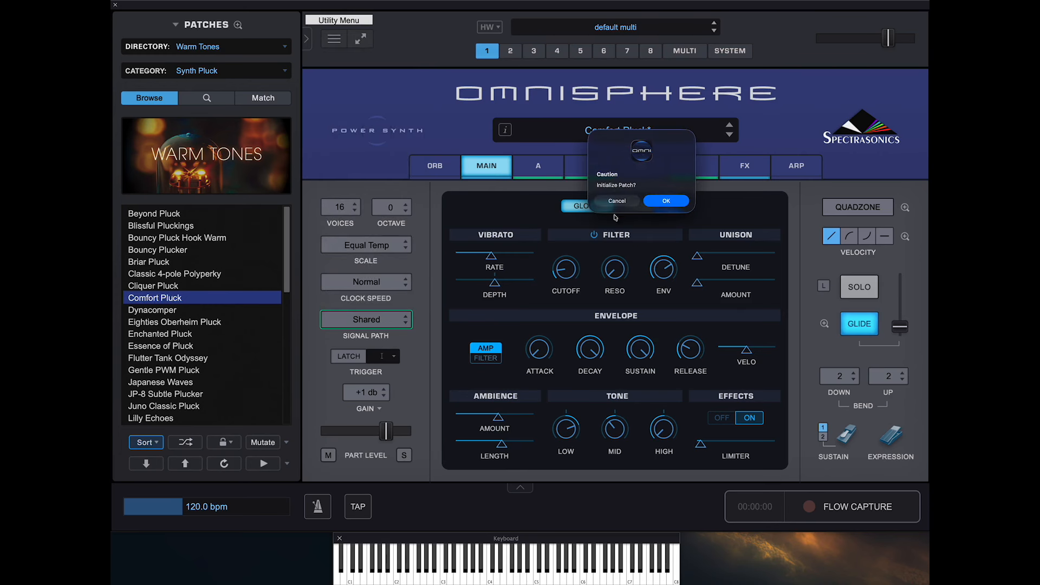
left_click(680, 200)
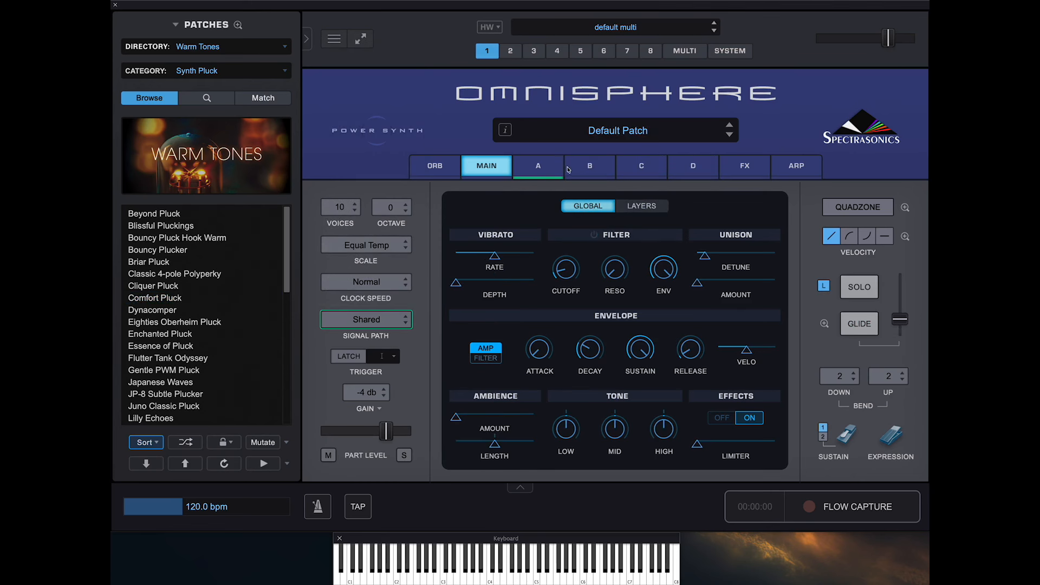
left_click(549, 163)
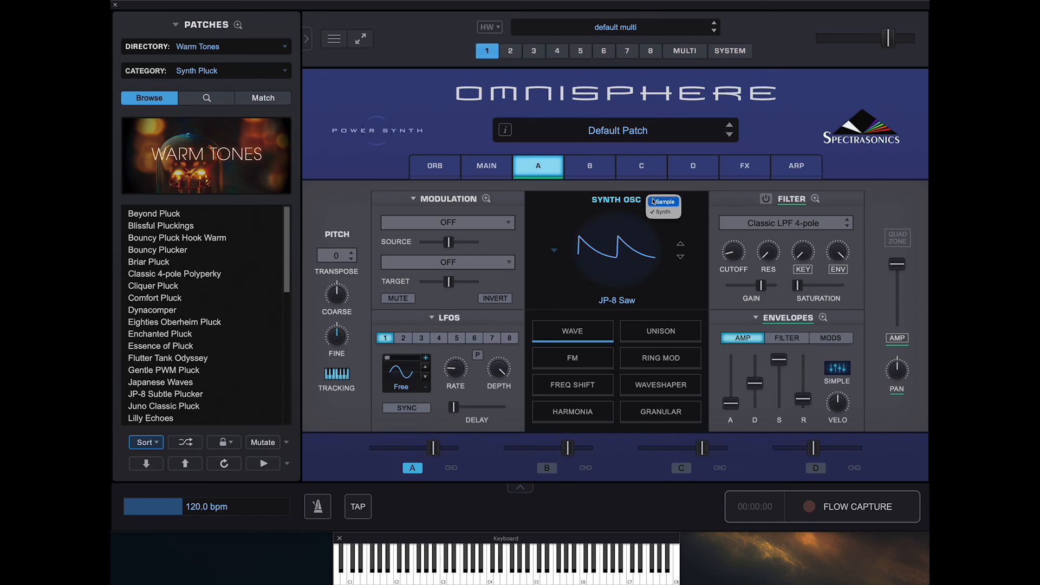
- Try Sample mode for layer A's oscillator and return it to Synth mode
left_click(641, 201)
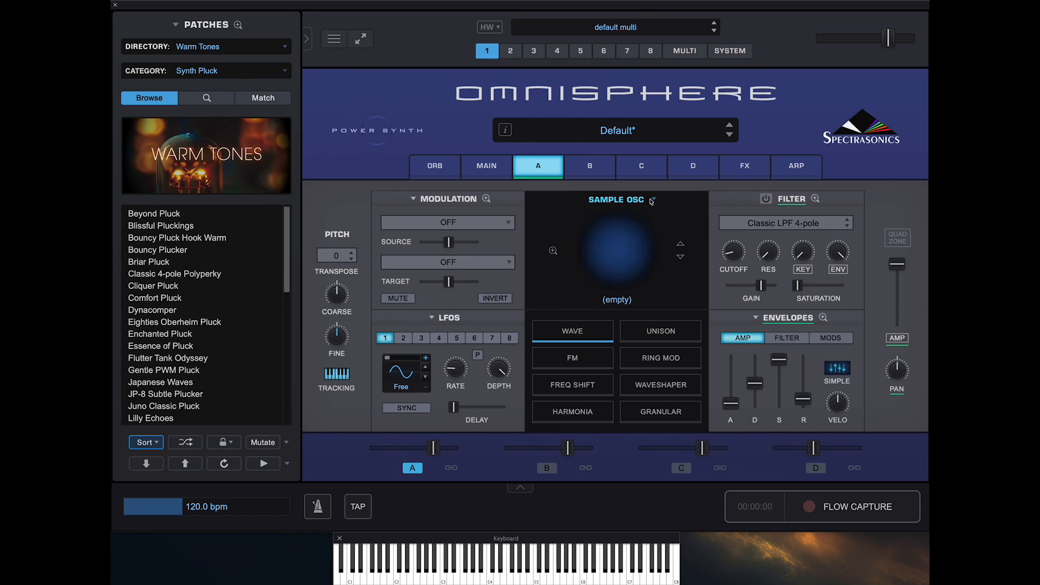
left_click(652, 201)
left_click(661, 215)
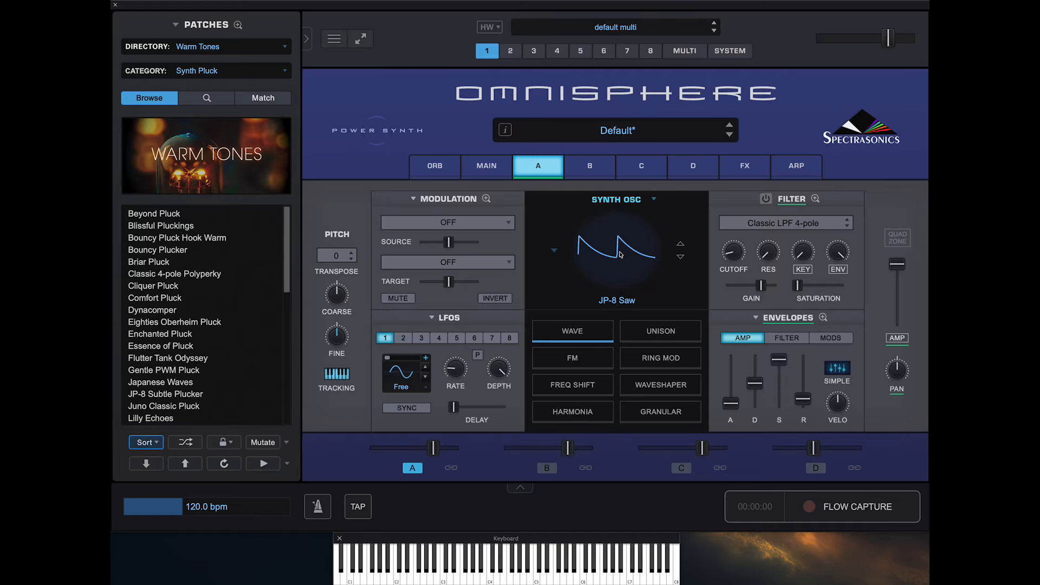
- Set layer A's synth oscillator waveform to EDM Saw Sync from the Core group of the EDM Wavetables
left_click(621, 255)
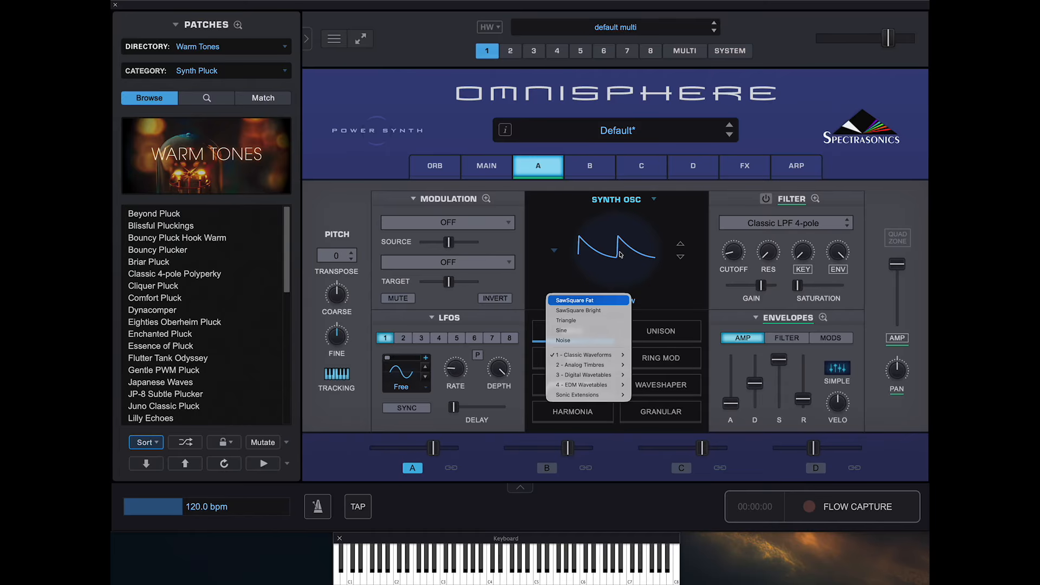
mouse_move(584, 360)
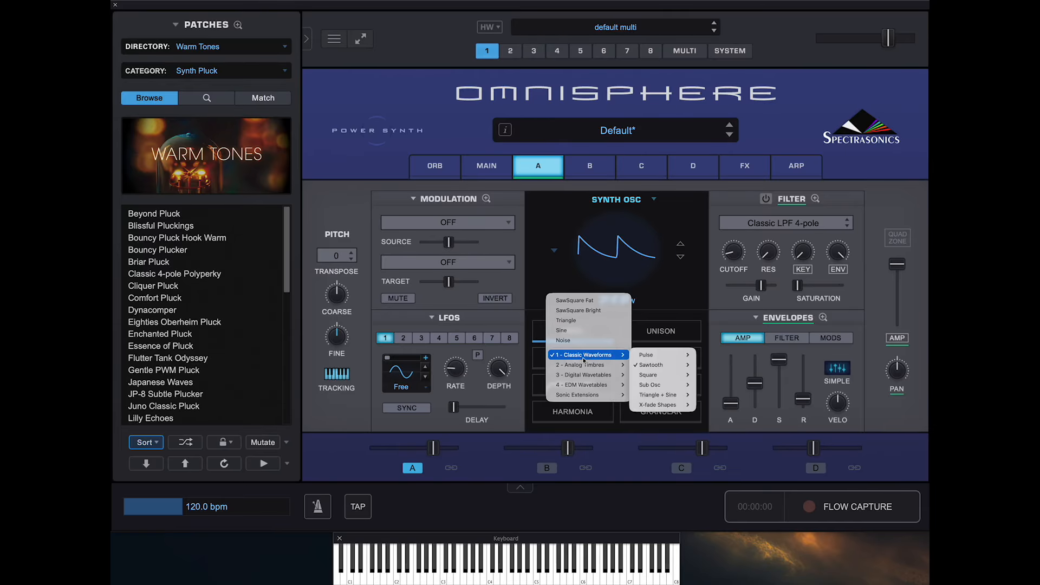
mouse_move(644, 362)
mouse_move(588, 384)
mouse_move(643, 385)
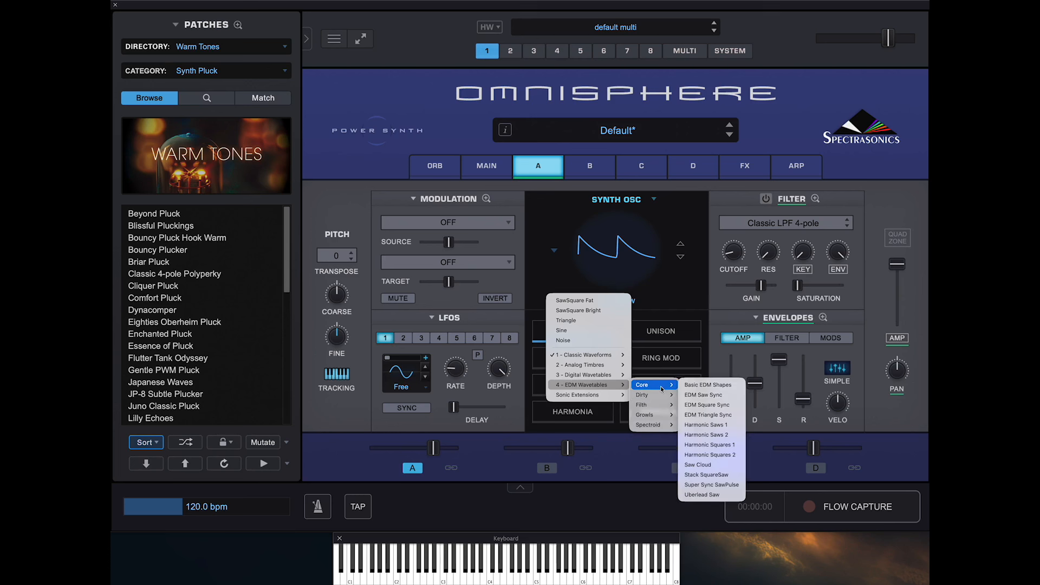
left_click(718, 395)
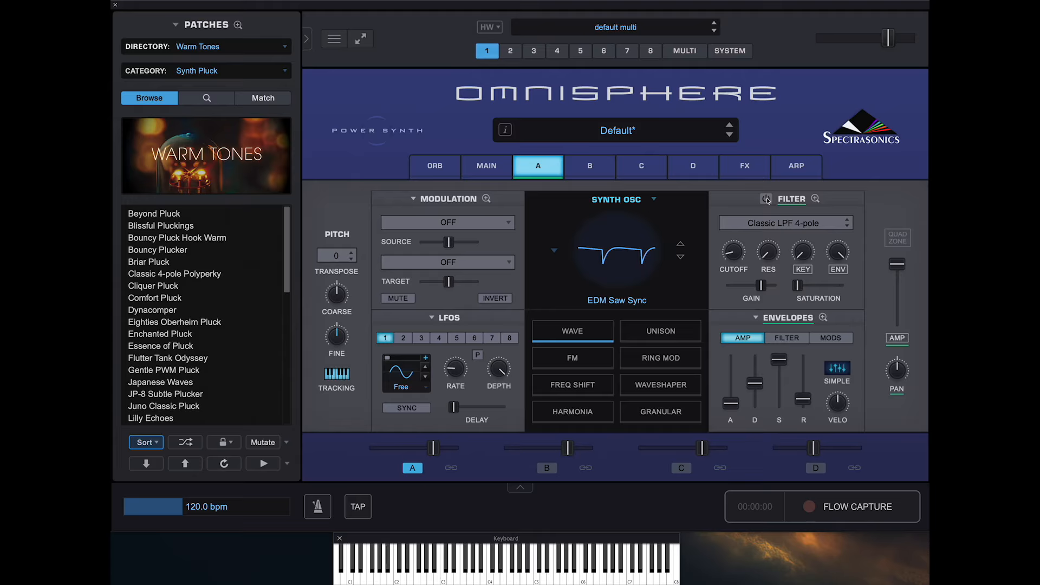
- Turn on layer A's filter and set its type to Jupiter LPF 4-pole from the Lowpass group
left_click(766, 199)
left_click(795, 227)
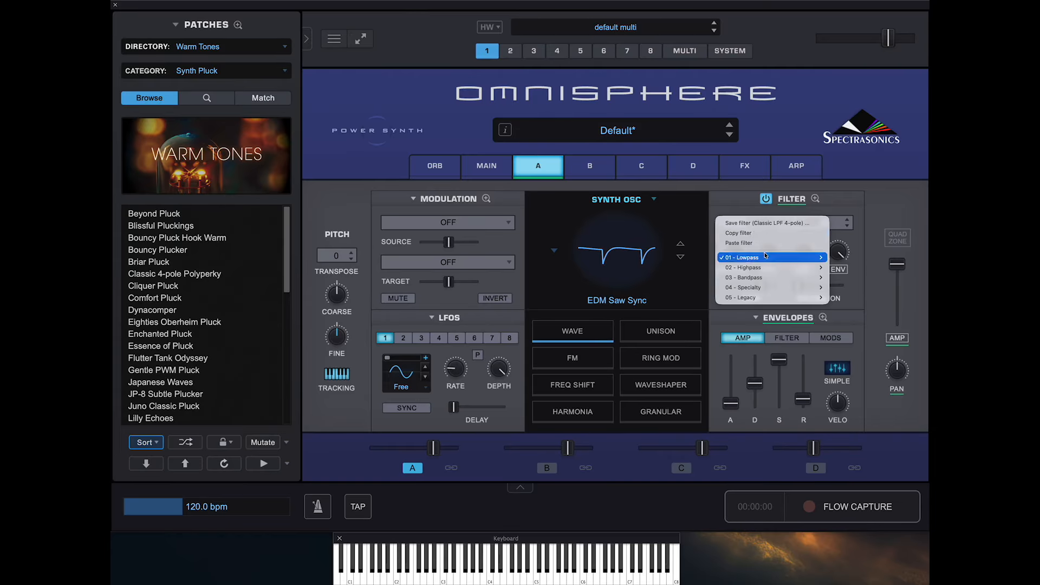
mouse_move(766, 257)
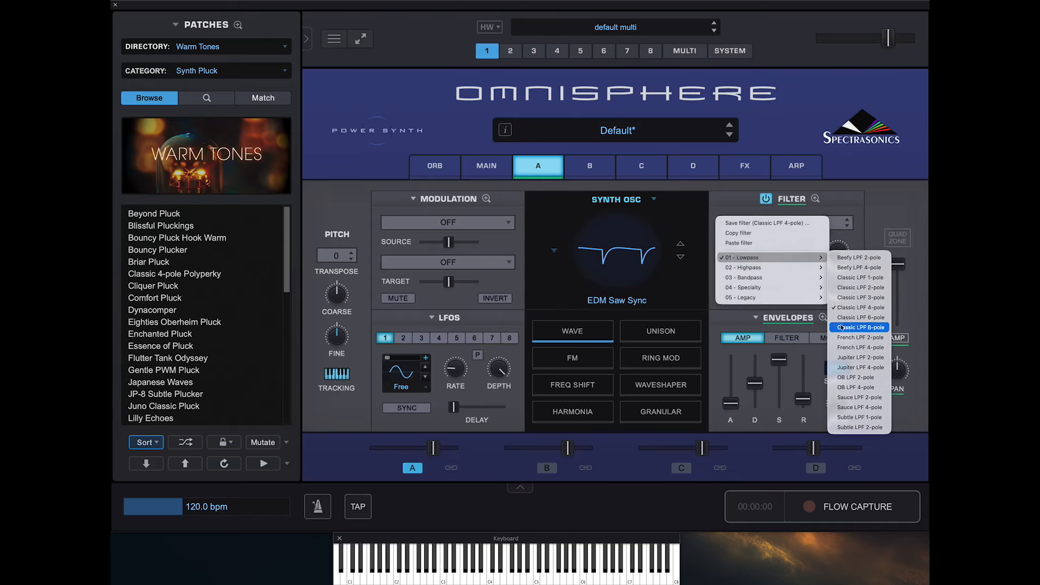
mouse_move(795, 270)
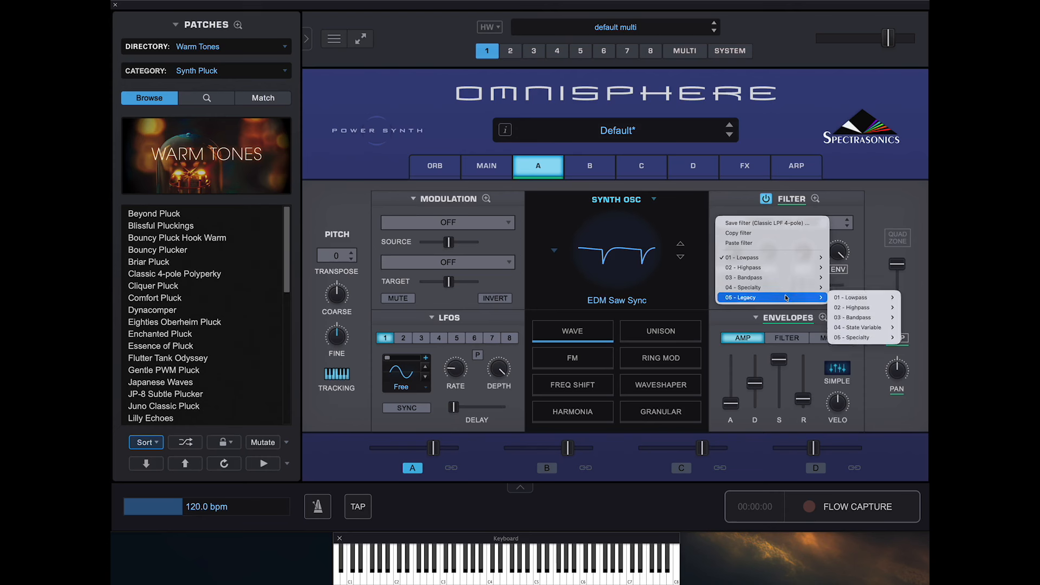
mouse_move(860, 302)
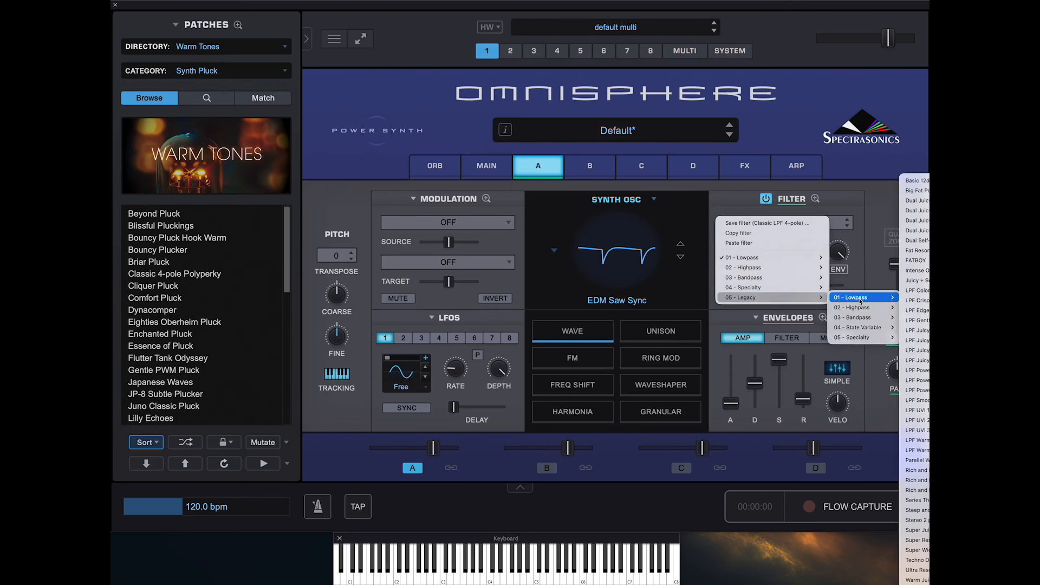
mouse_move(851, 335)
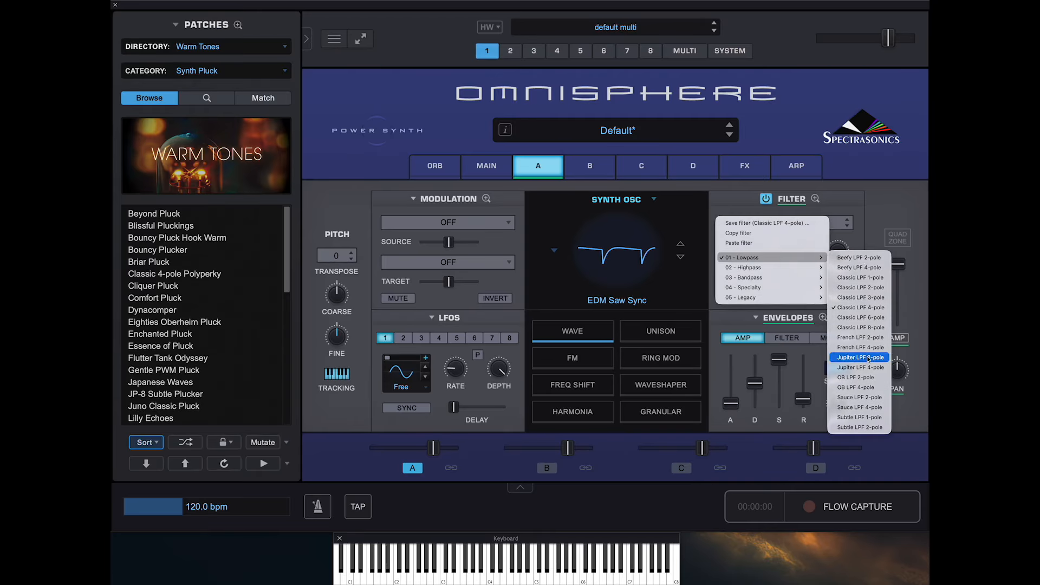
left_click(864, 367)
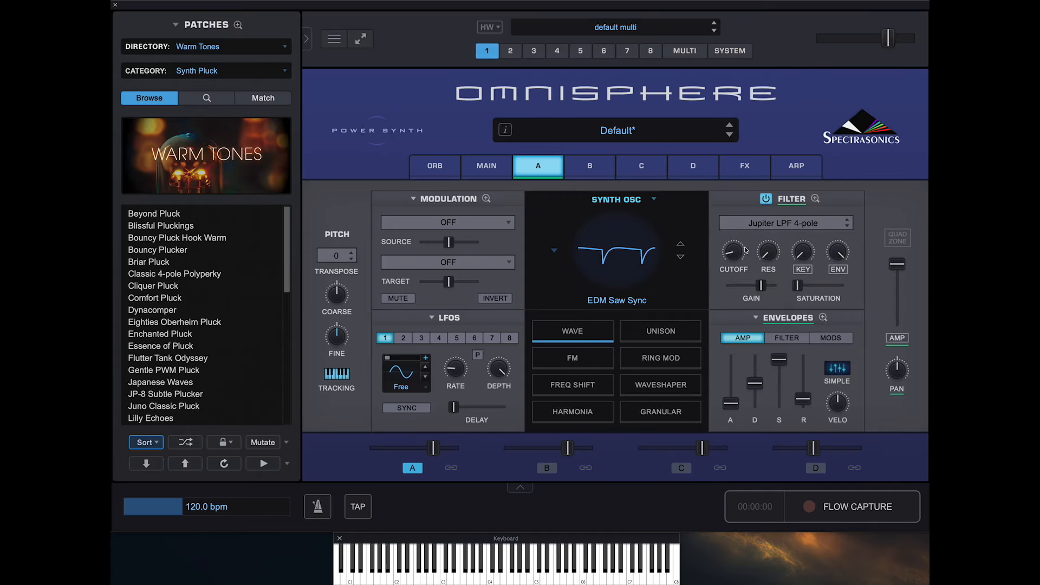
- Try the Beefy LPF 2-pole and OB BPF 2-pole filter types on layer A
left_click(797, 231)
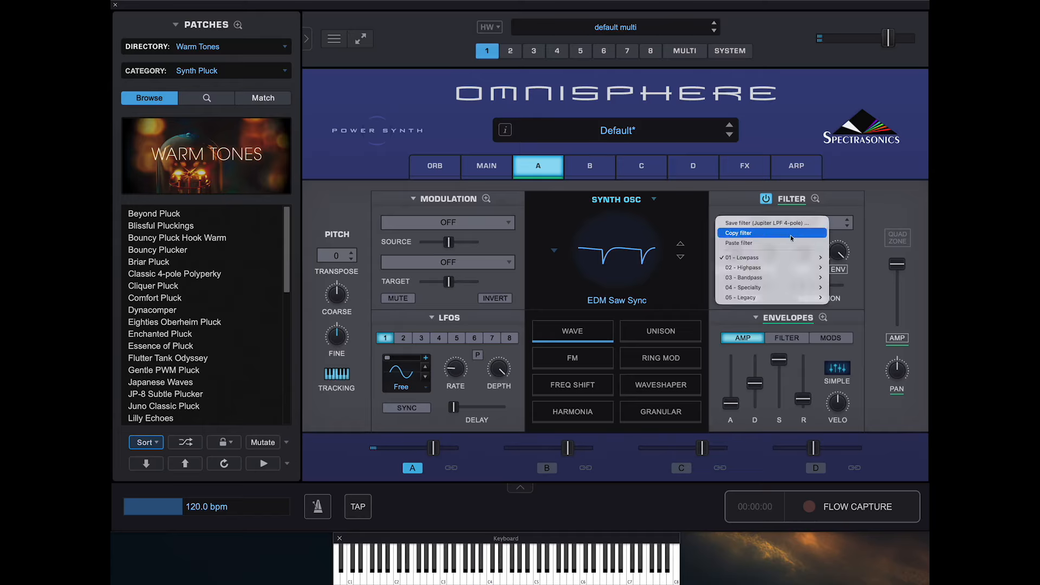
mouse_move(769, 257)
left_click(852, 262)
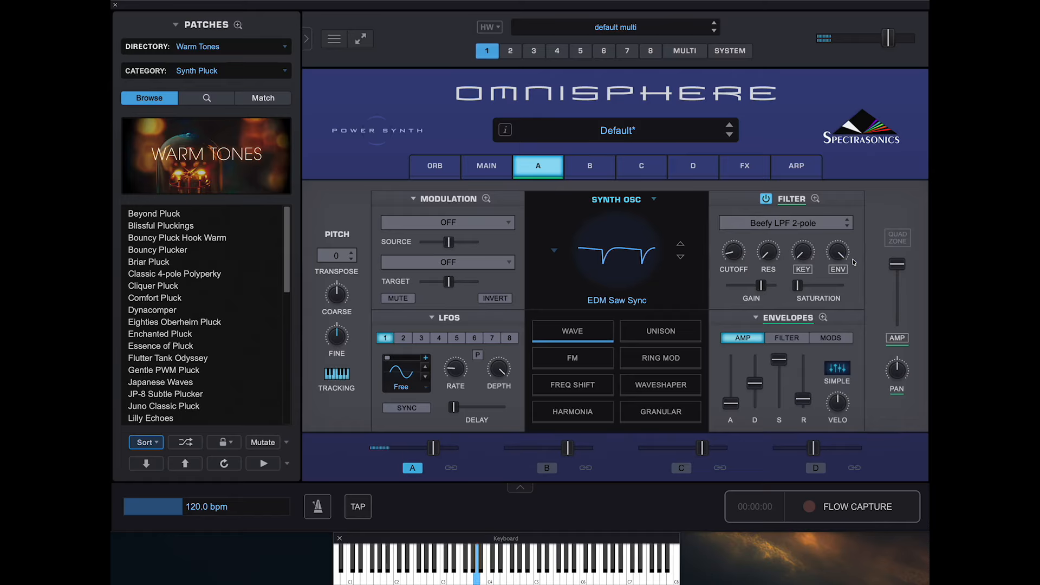
left_click(794, 223)
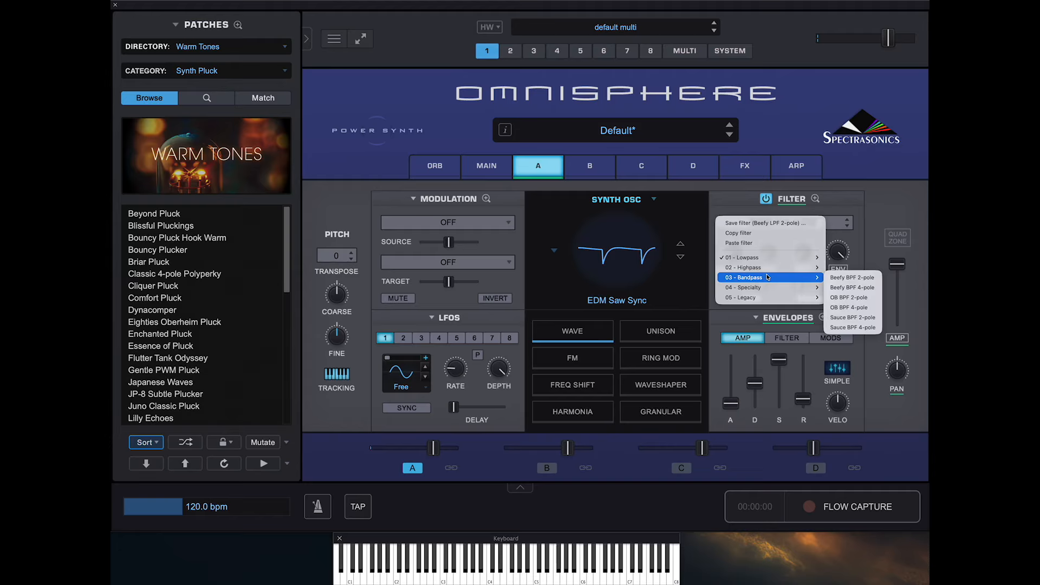
mouse_move(794, 277)
left_click(853, 297)
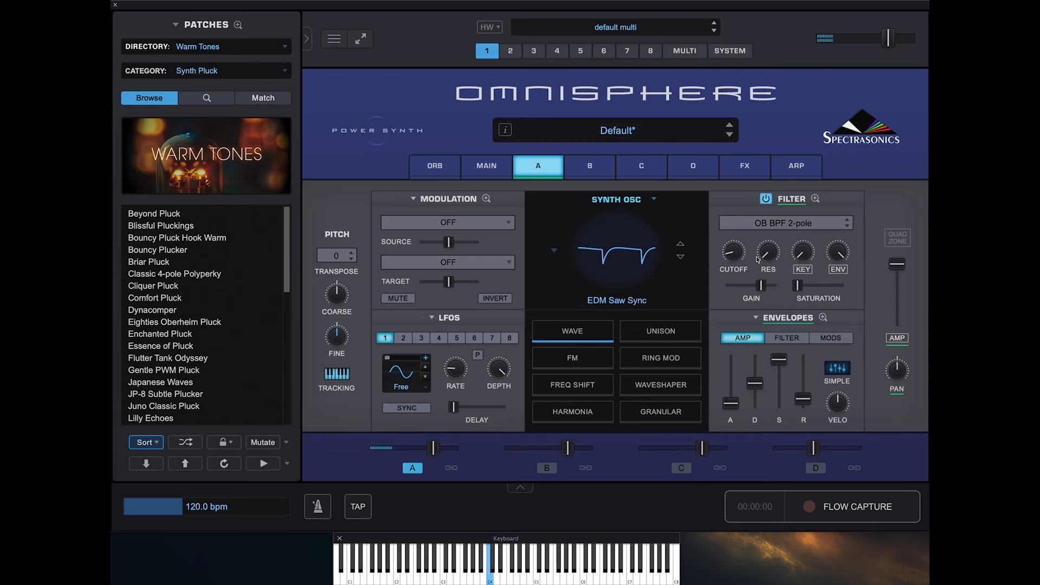
- Set layer A's filter type back to Jupiter LPF 4-pole and raise the cutoff slightly
left_click(775, 222)
mouse_move(808, 257)
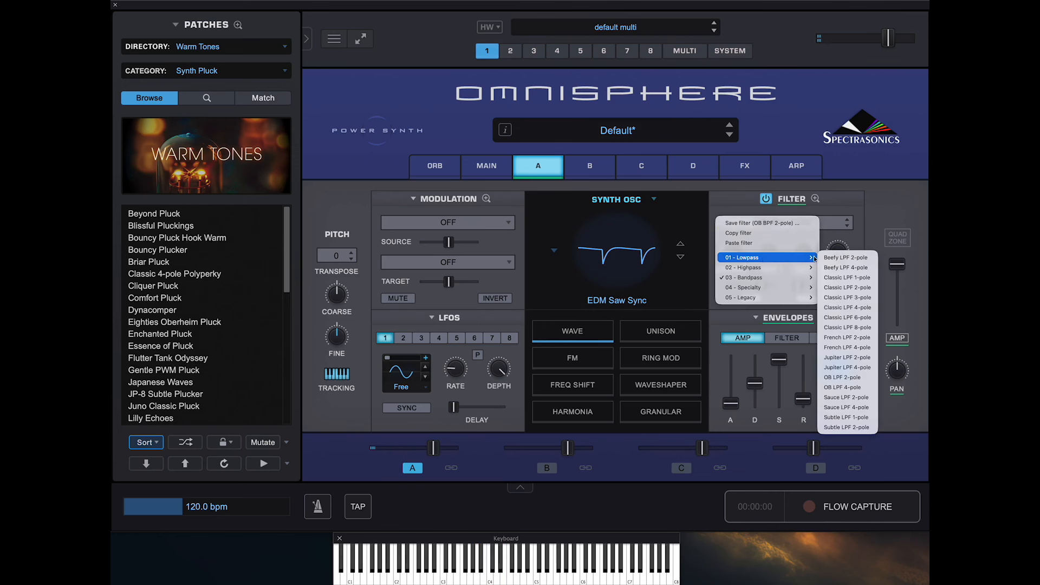
left_click(847, 367)
mouse_move(736, 255)
left_mouse_down()
mouse_move(736, 246)
mouse_move(771, 236)
mouse_move(736, 252)
left_mouse_up()
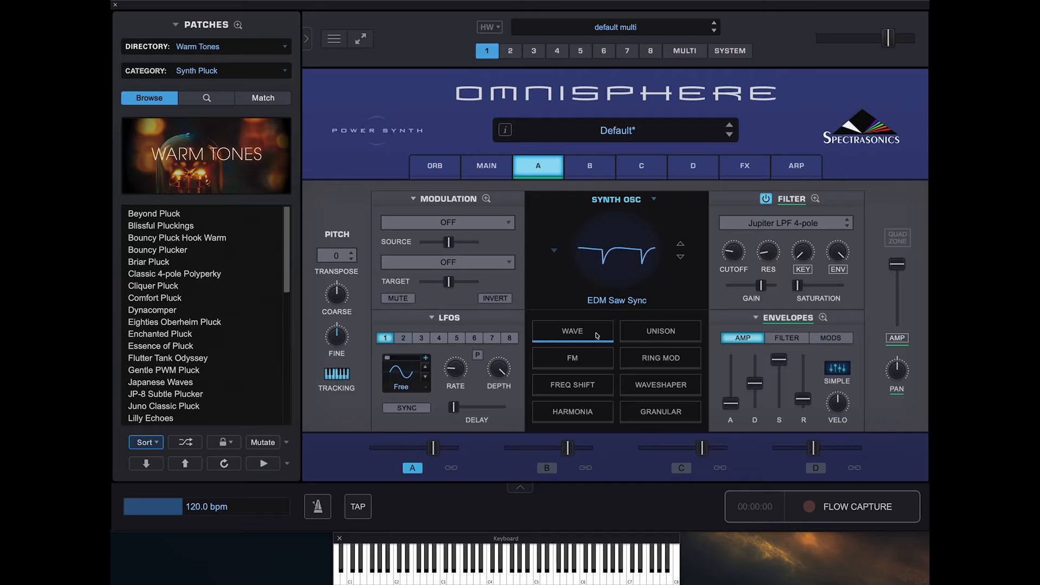
- Turn on Unison for layer A's oscillator and inspect its settings in the Oscillator Zoom
left_click(658, 343)
double_click(667, 342)
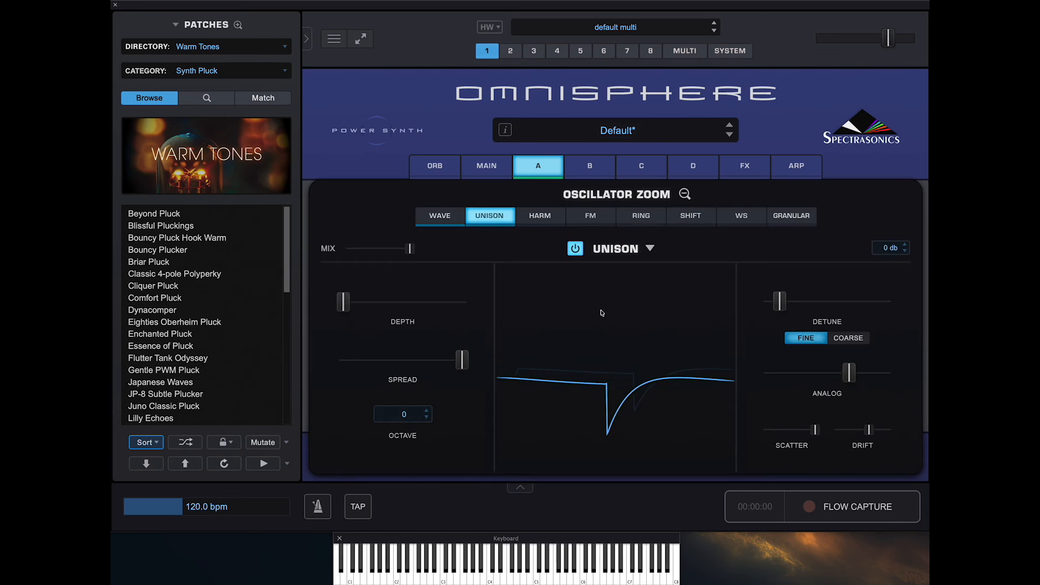
left_click(685, 194)
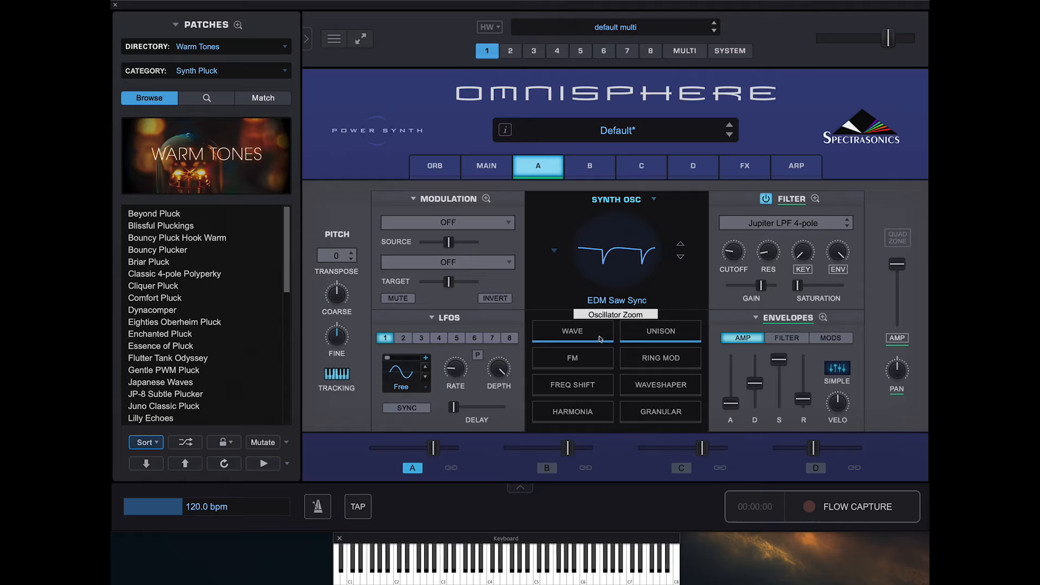
left_click(656, 333)
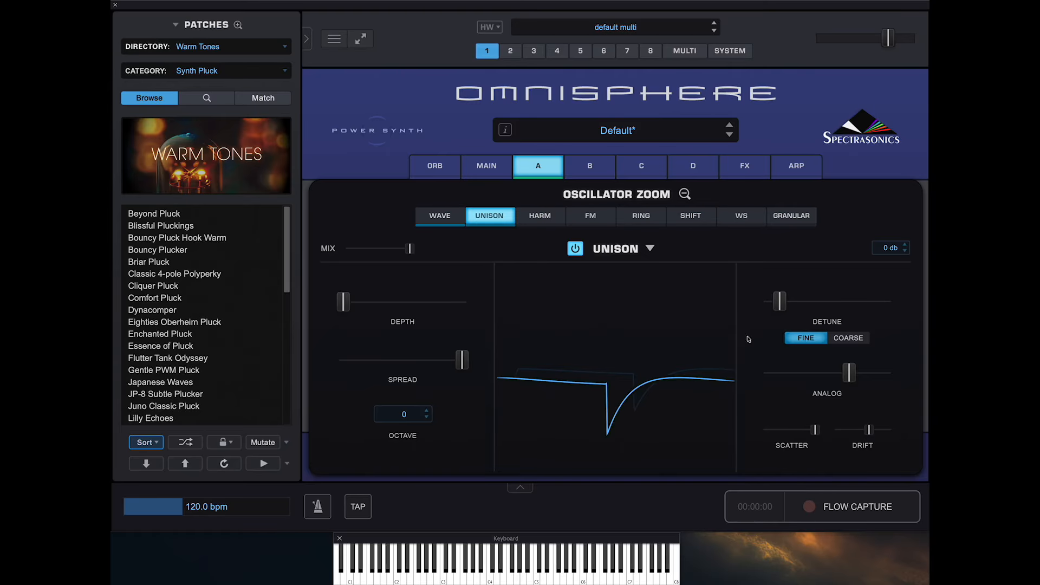
left_click(685, 194)
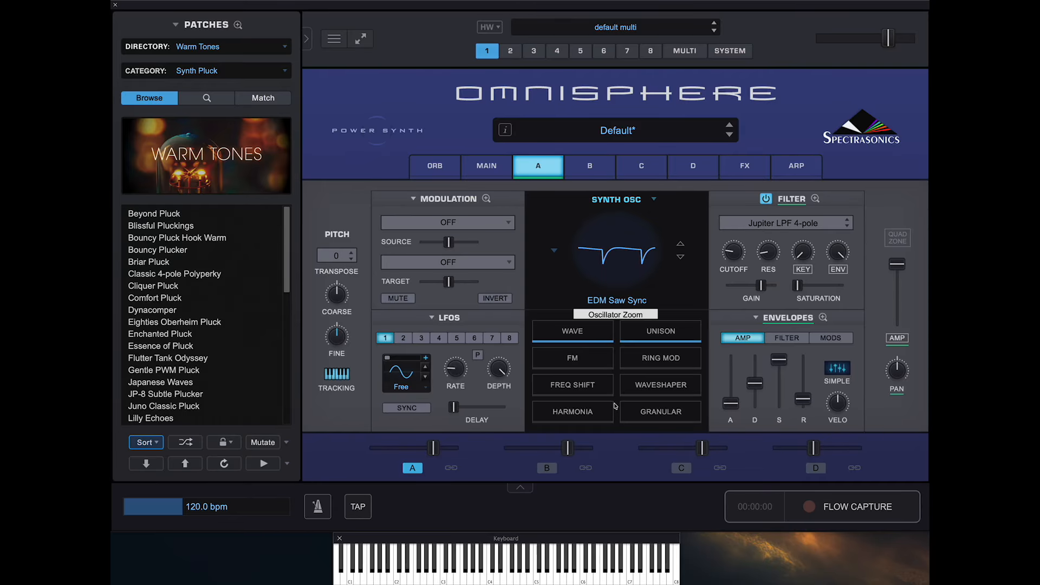
- Turn on Harmonia and Granular for the oscillator and return to the Unison settings
left_click(585, 421)
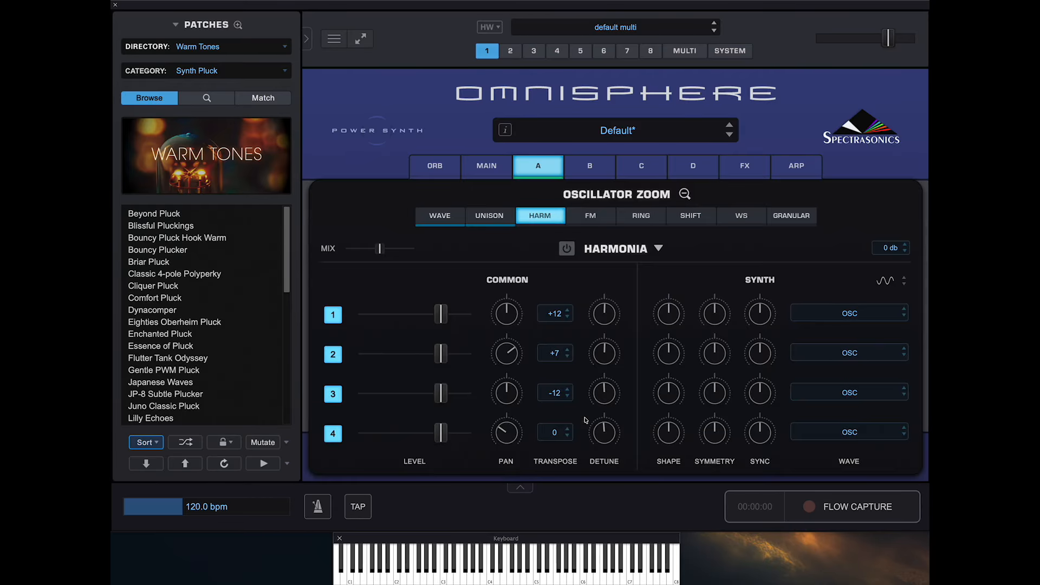
left_click(567, 250)
left_click(812, 214)
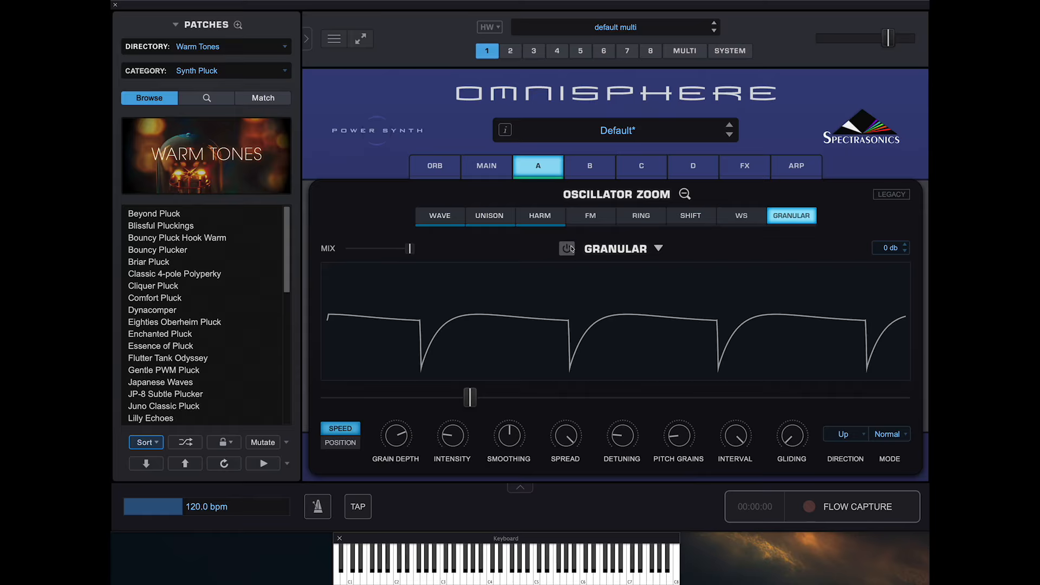
left_click(567, 249)
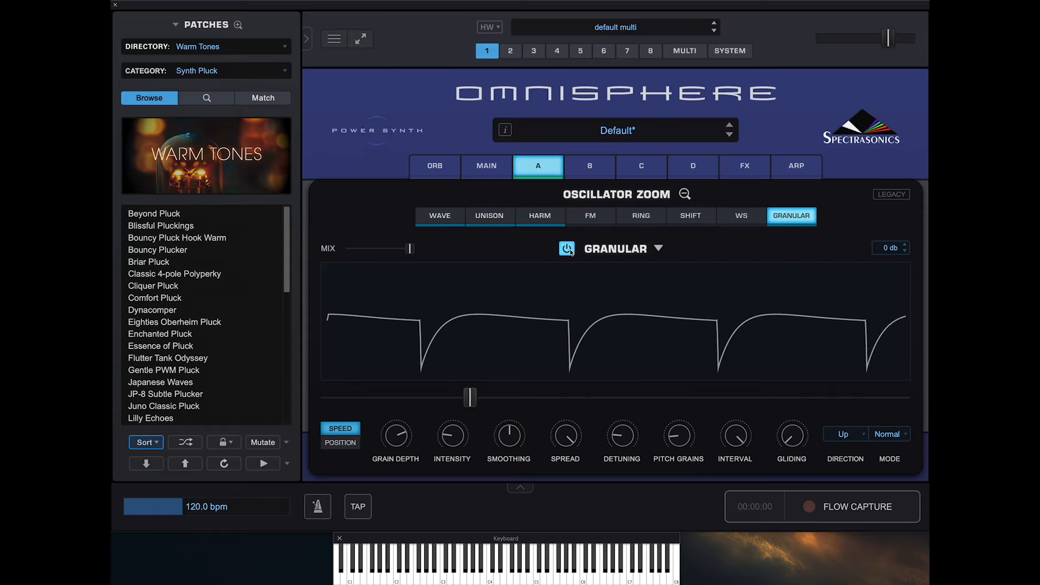
left_click(547, 219)
left_click(495, 218)
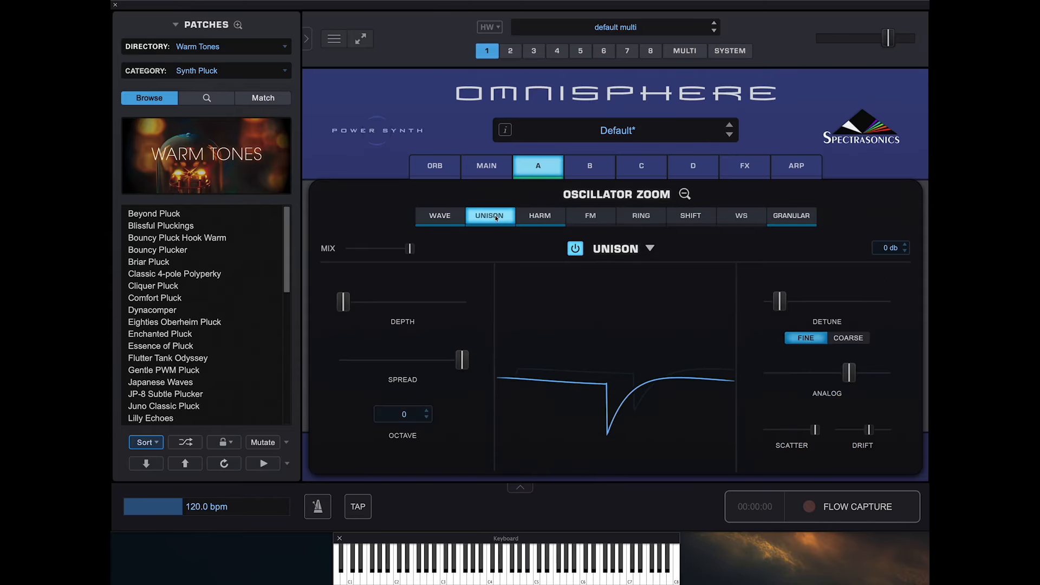
- Switch Unison, Harmonia and Granular off and back on to compare the oscillator's sound
left_click(539, 220)
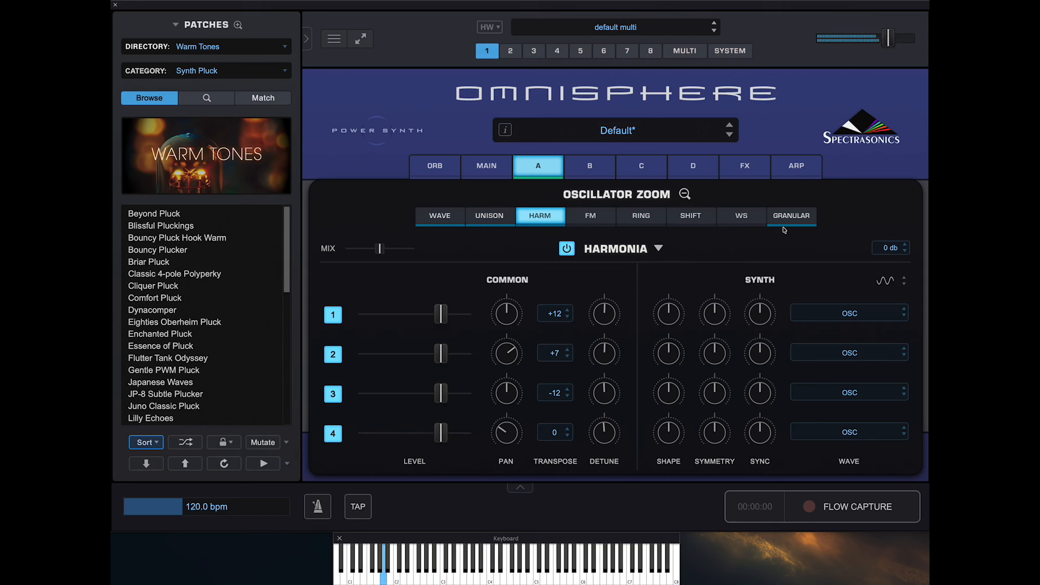
left_click(541, 227)
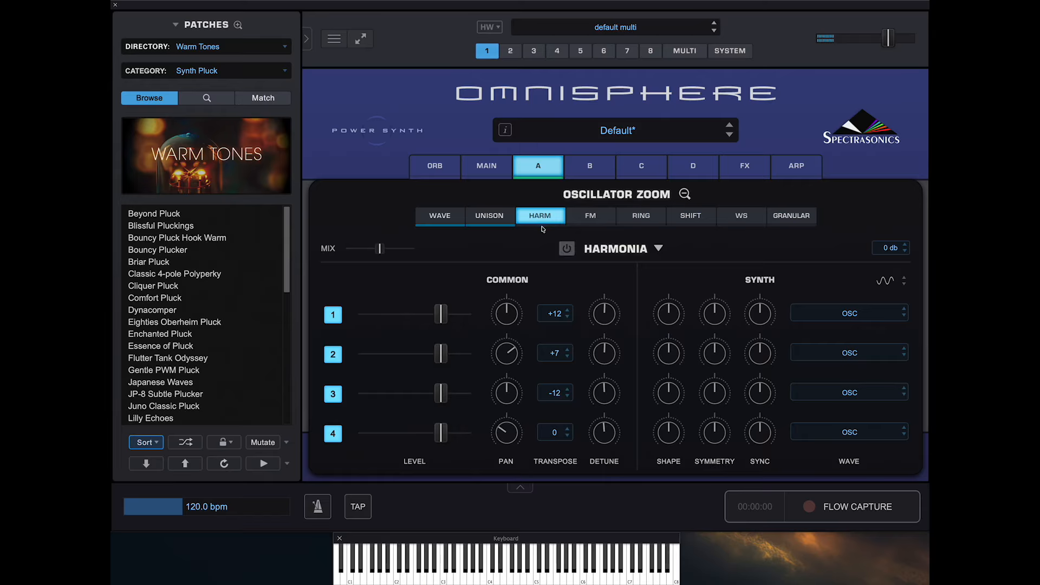
left_click(506, 228)
left_click(505, 228)
left_click(536, 228)
left_click(794, 227)
- Browse the waveform choices for Harmonia's first voice, such as Analog Timbres, and keep OSC
left_click(863, 317)
mouse_move(832, 383)
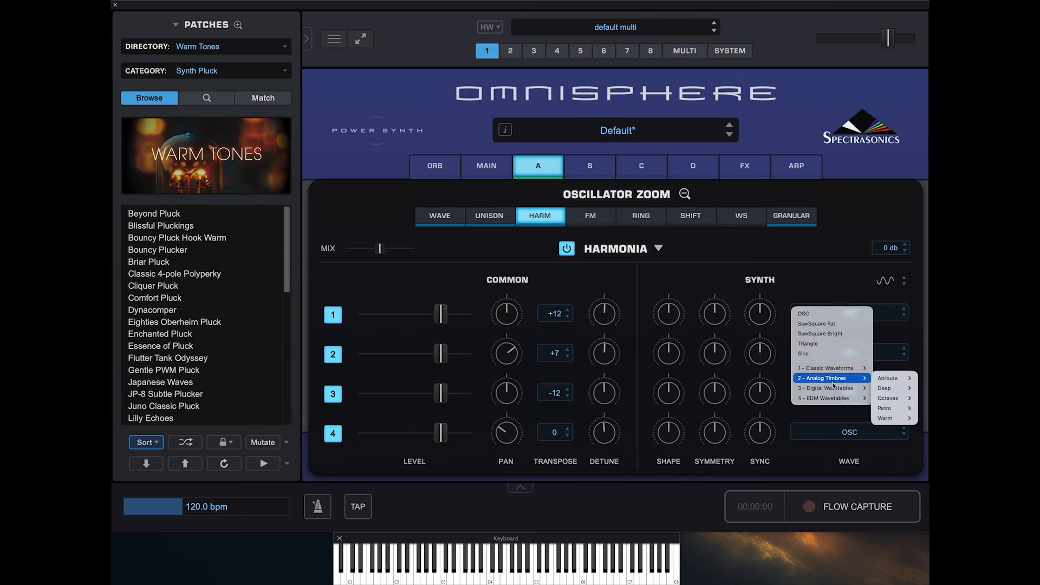
left_click(704, 283)
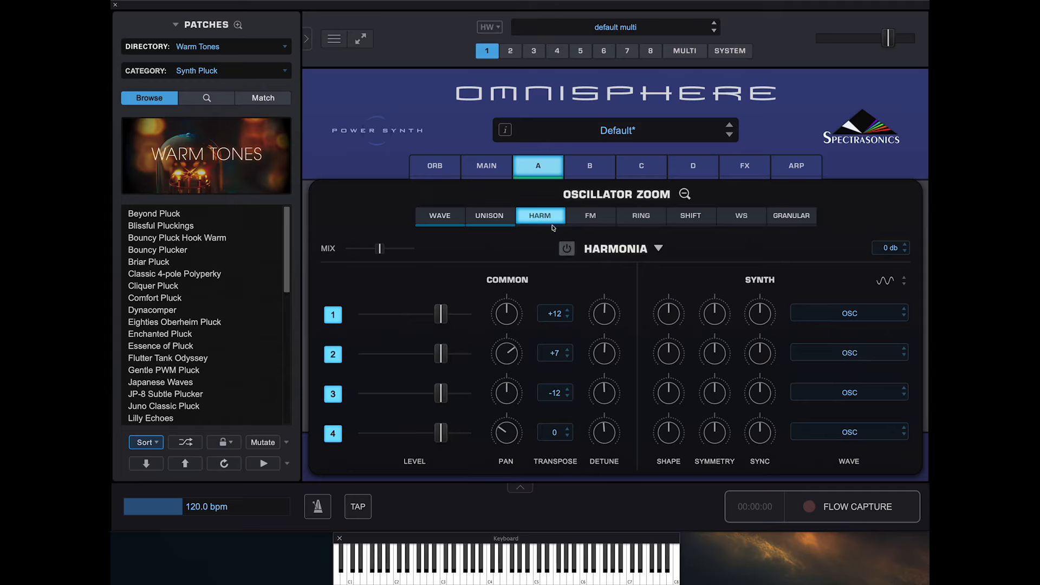
- Switch off the added oscillator effects, check the Granular and Wave settings, and close the Oscillator Zoom
left_click(490, 220)
left_click(489, 225)
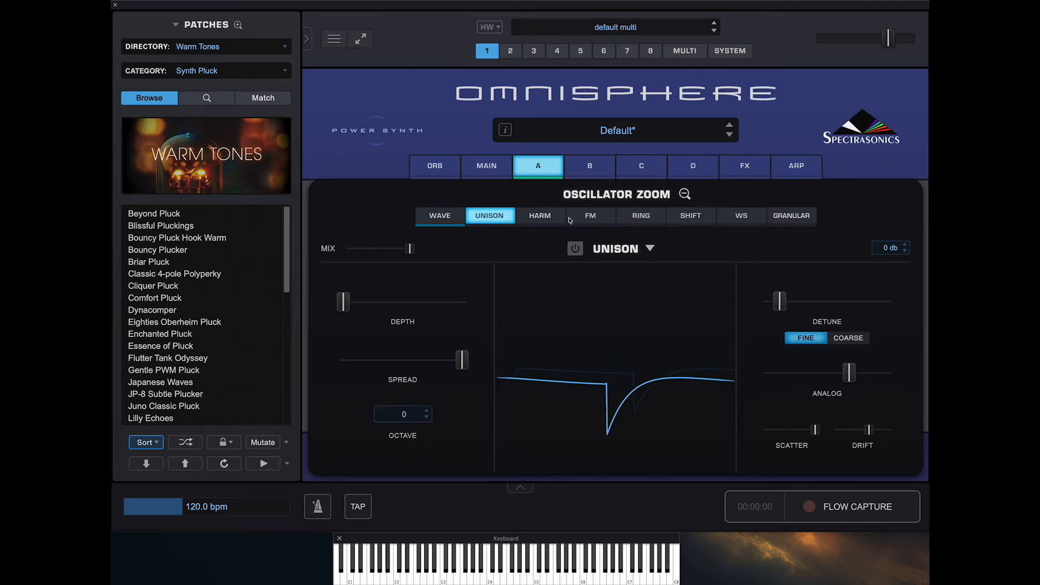
left_click(782, 219)
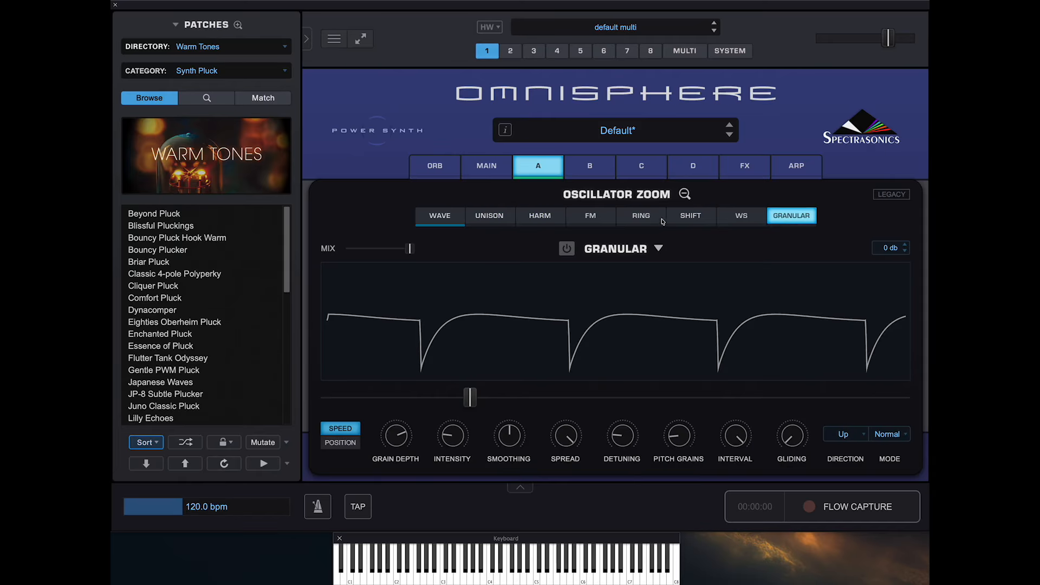
left_click(458, 222)
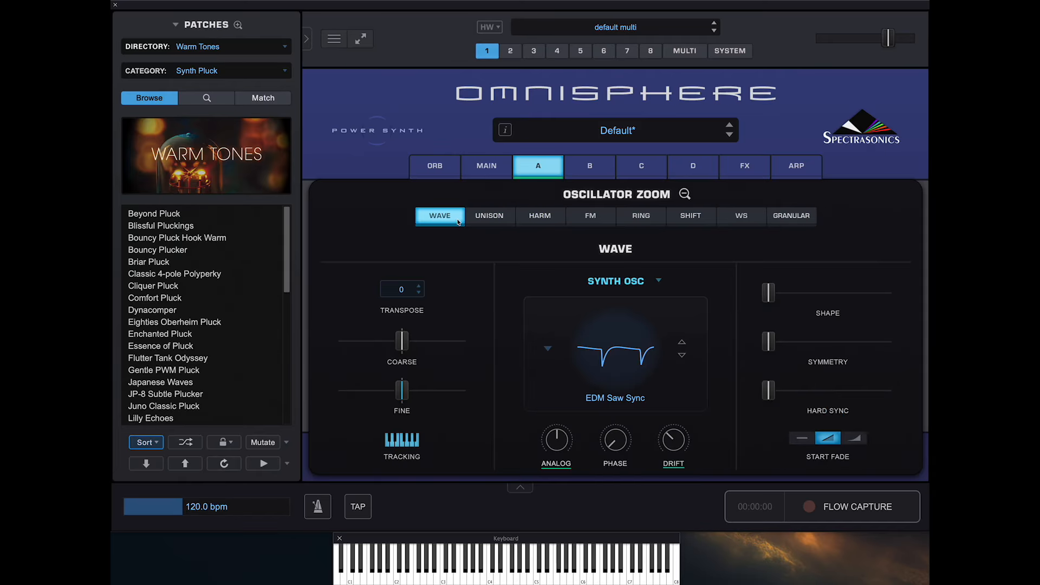
left_click(685, 195)
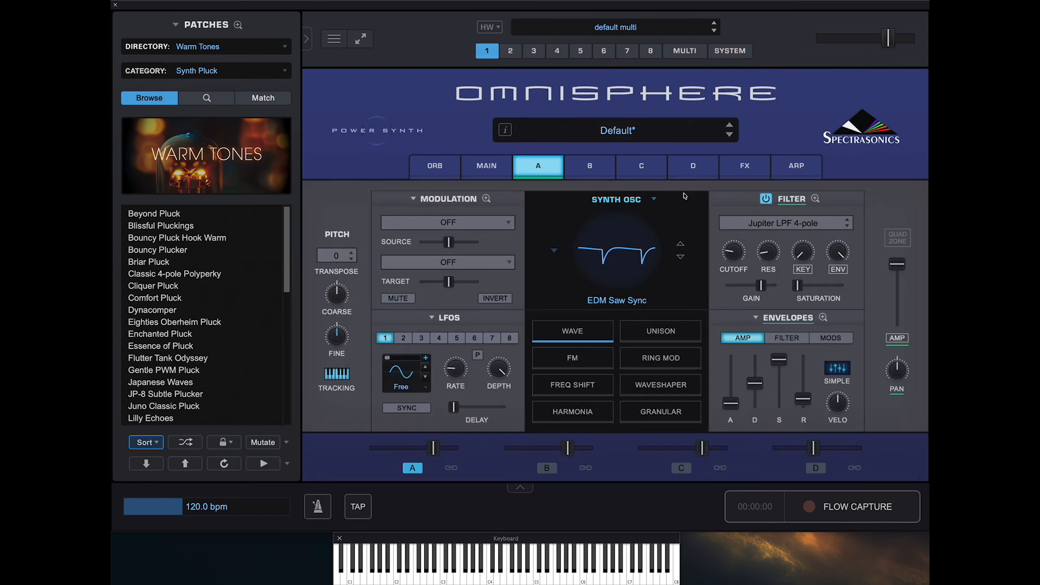
- Turn on the Dual Frequency Shifter for the oscillator and try Serial routing before returning to Parallel
left_click(560, 385)
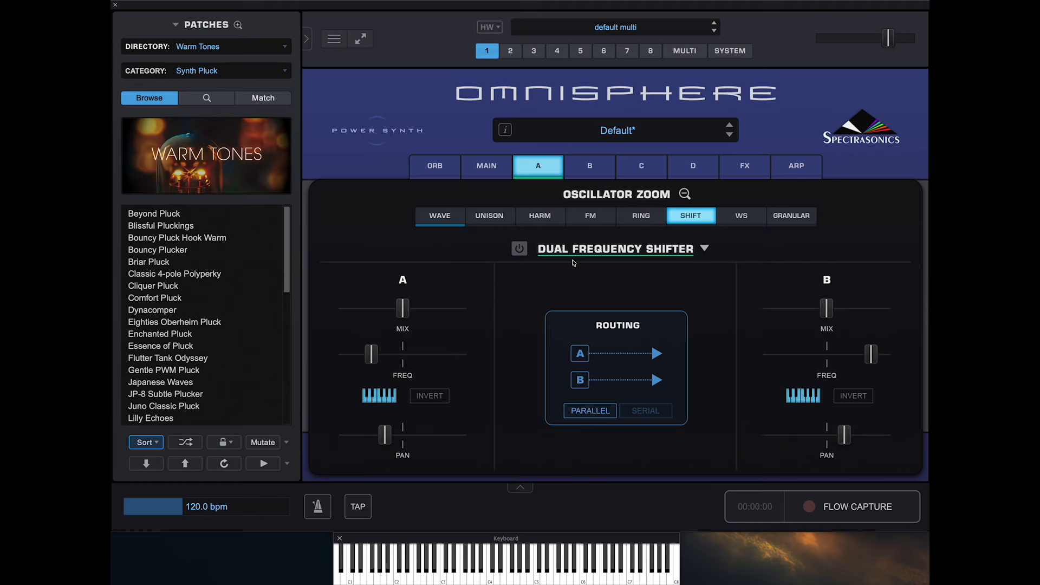
left_click(521, 249)
left_click(520, 248)
left_click(660, 411)
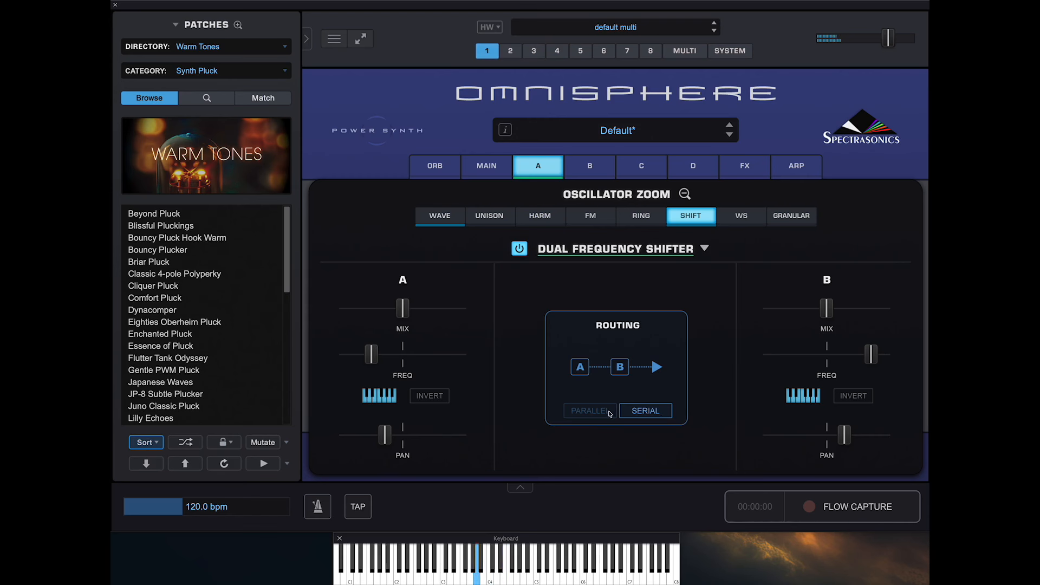
left_click(596, 410)
- Raise shifter A's frequency, lower shifter B's frequency with Invert on and mix near maximum, and switch the Dual Frequency Shifter off
left_click_drag(372, 358, 451, 361)
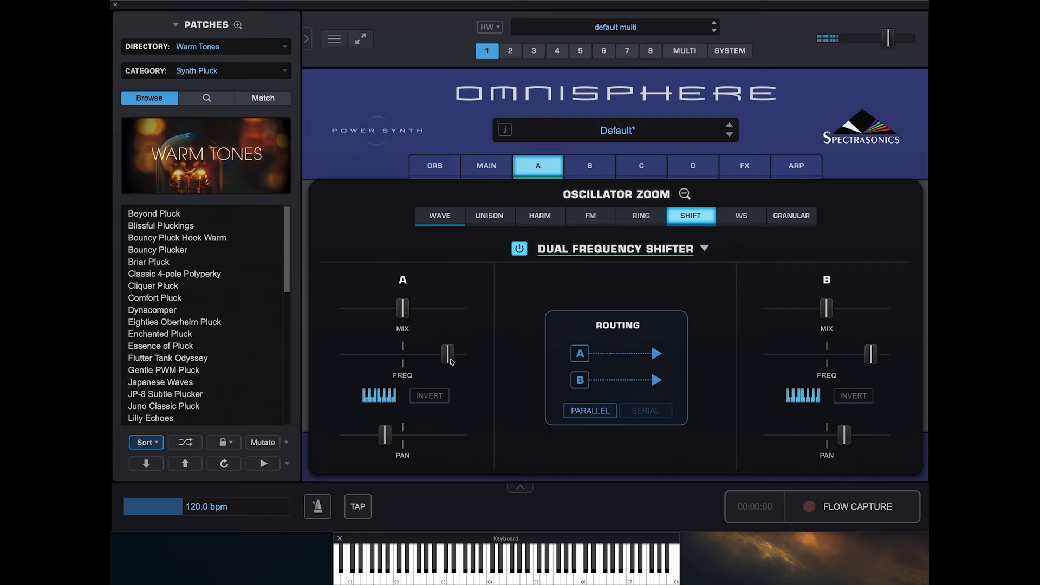
left_click_drag(871, 355, 816, 355)
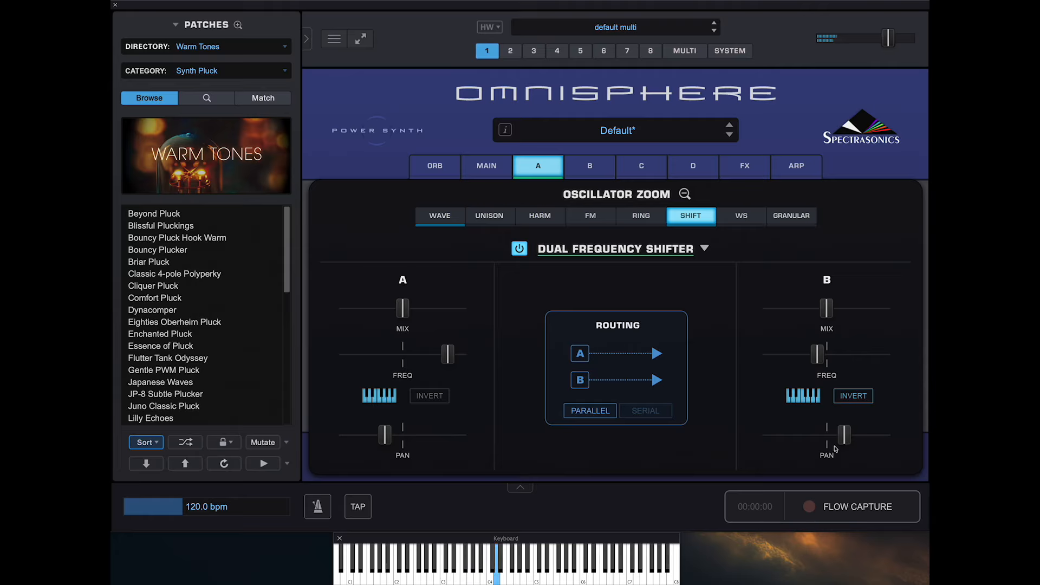
left_click_drag(827, 307, 887, 310)
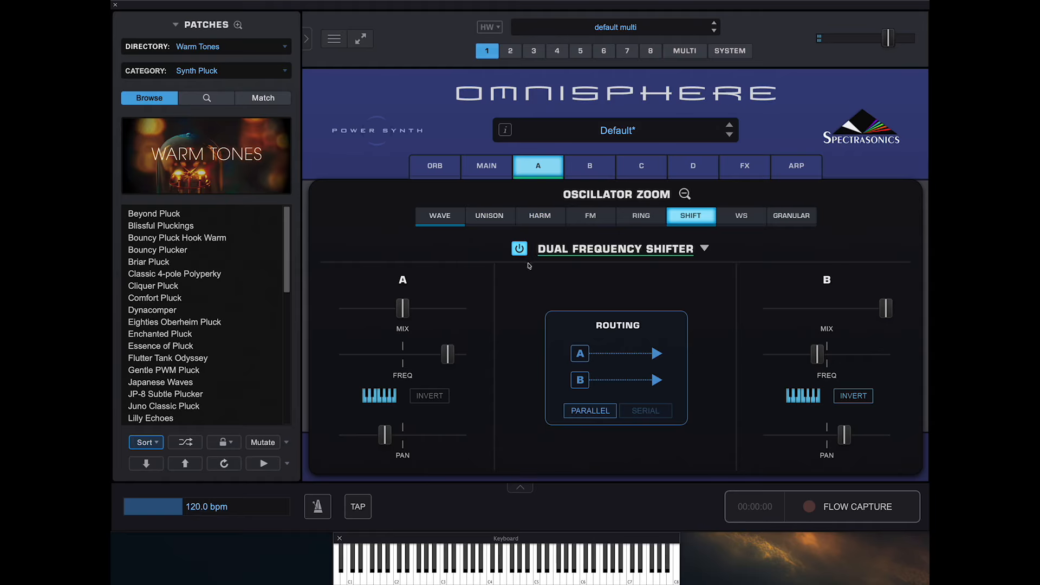
left_click(520, 249)
left_click(684, 194)
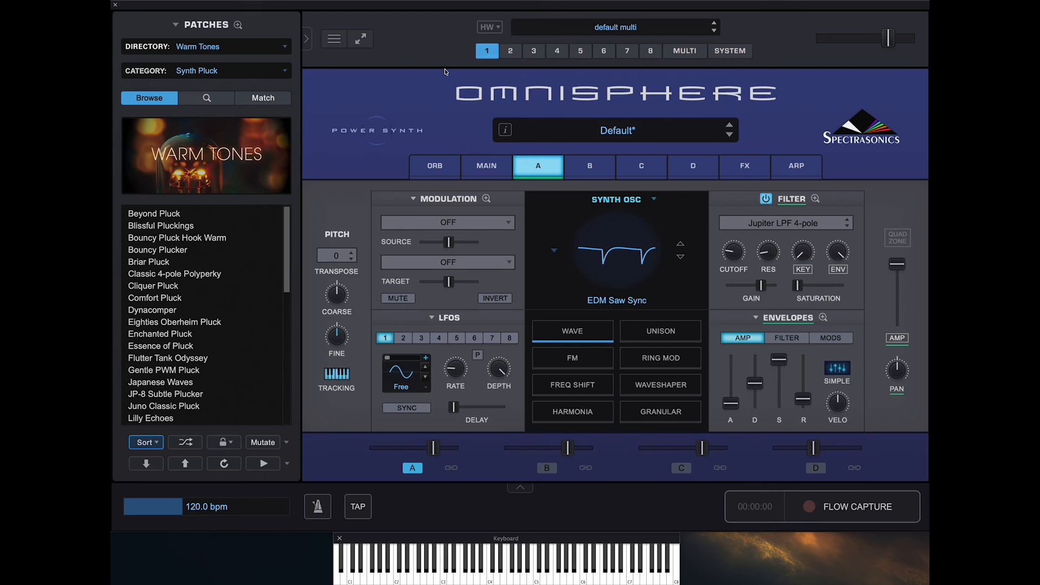
- Look through the supported hardware brands and load the DJ Tech Tools MIDI Fighter Twister profile, accepting that loaded patches are cleared
left_click(498, 32)
mouse_move(501, 39)
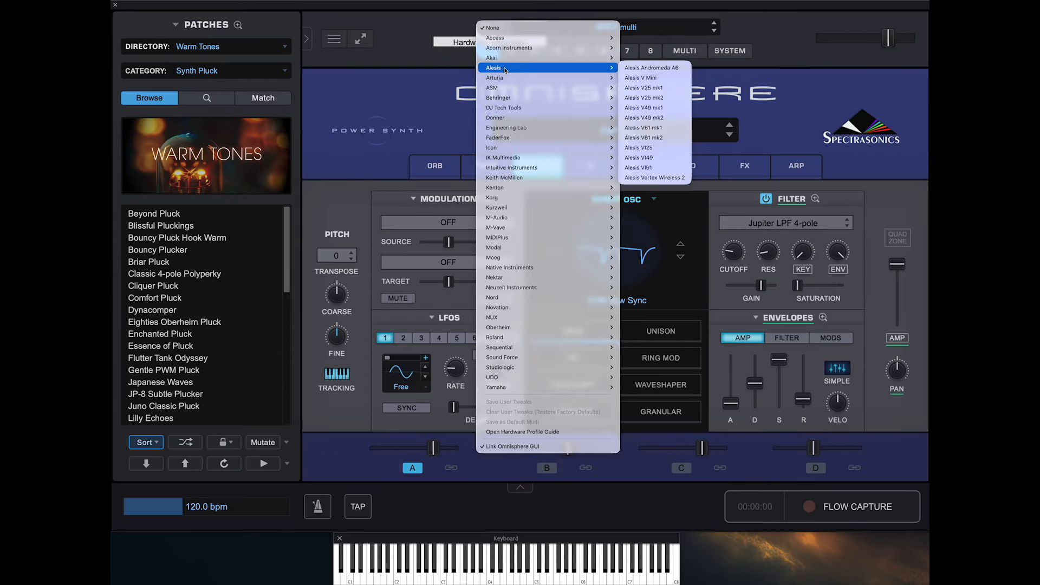
mouse_move(512, 148)
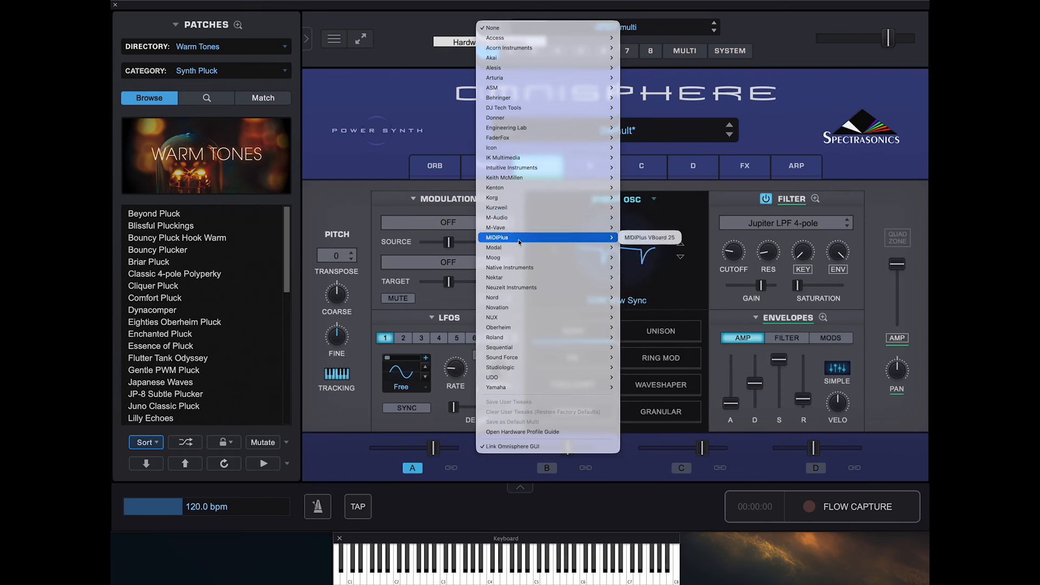
mouse_move(520, 266)
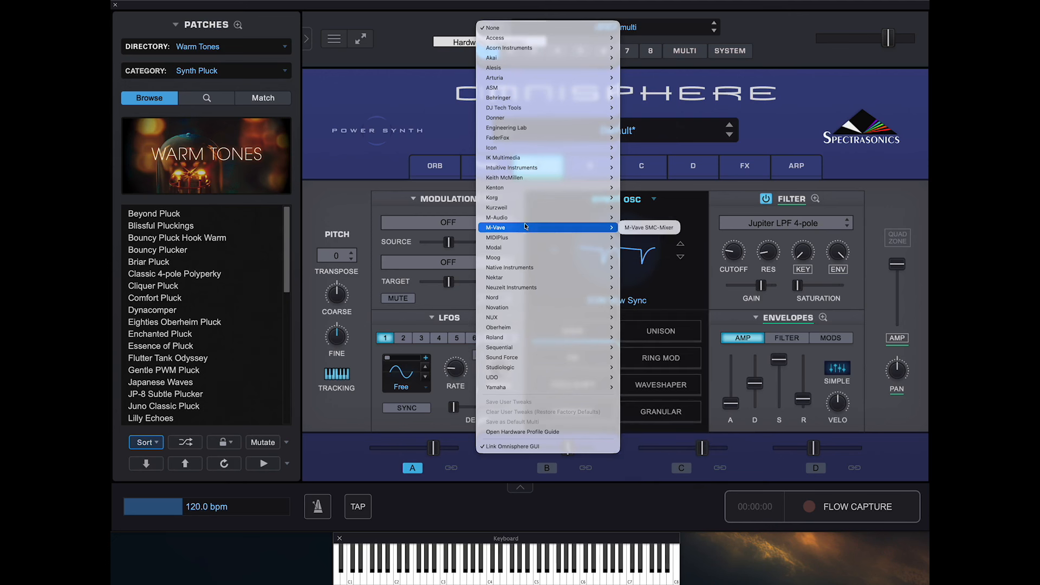
mouse_move(529, 100)
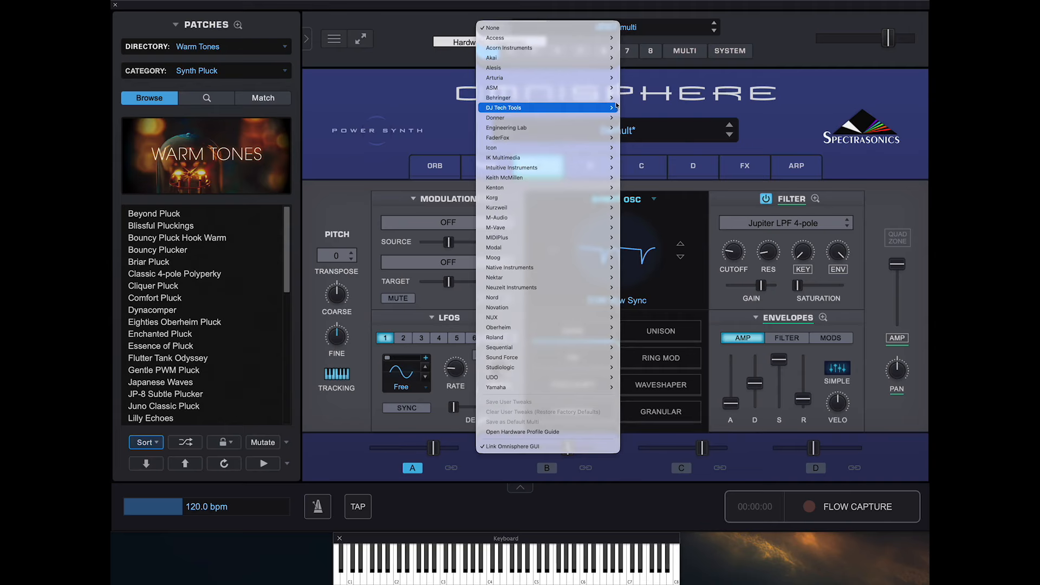
left_click(642, 108)
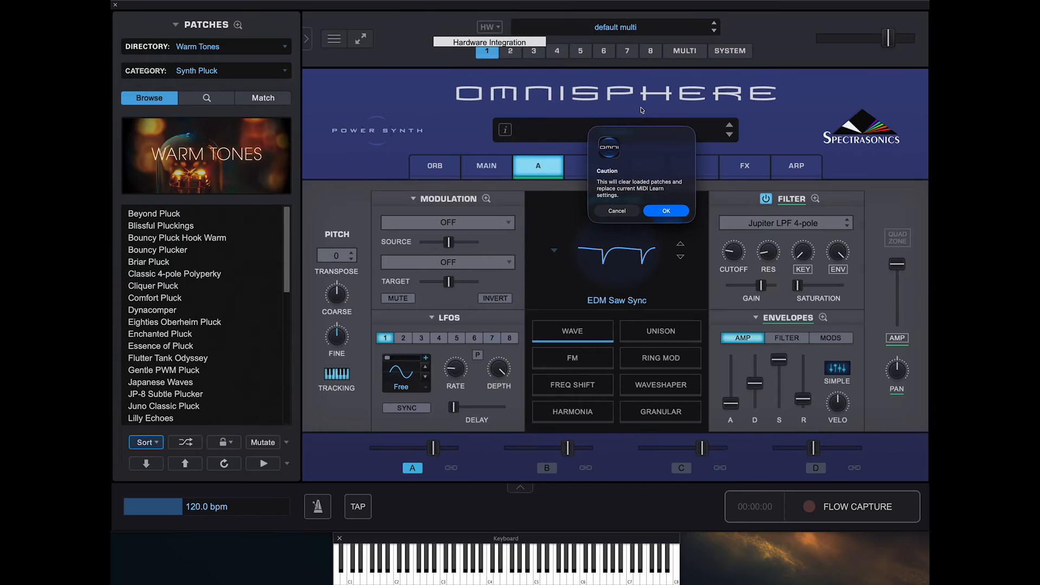
left_click(666, 212)
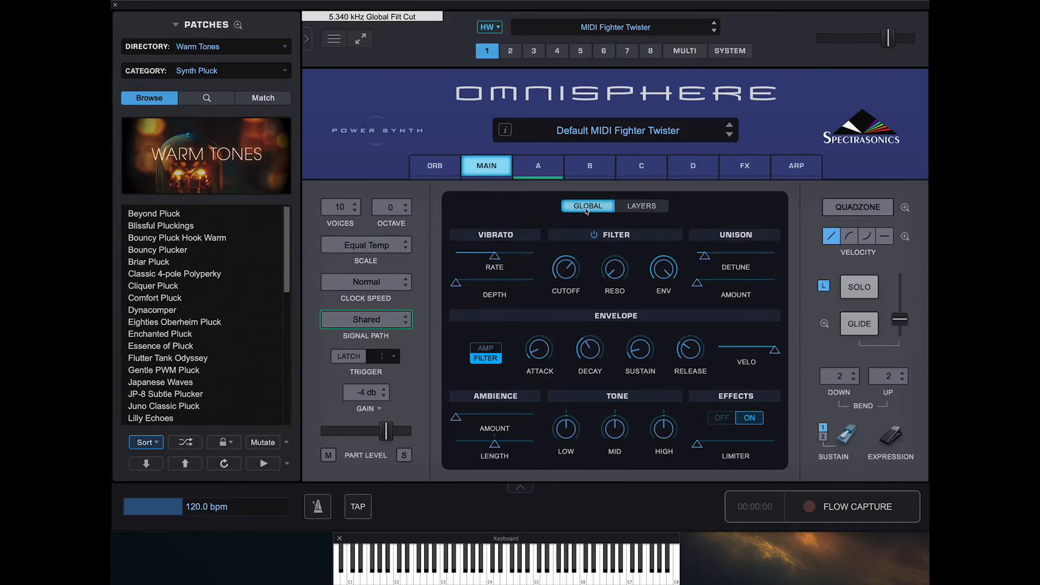
- Check layer A of the MIDI Fighter Twister default patch and load Eighties Oberheim Pluck to play with the controller
left_click(546, 169)
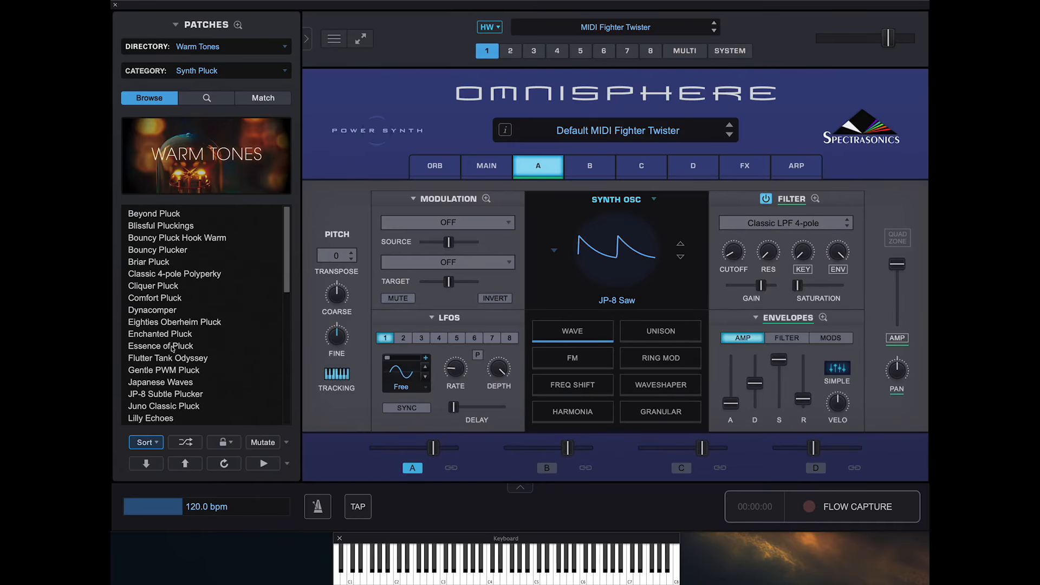
left_click(179, 322)
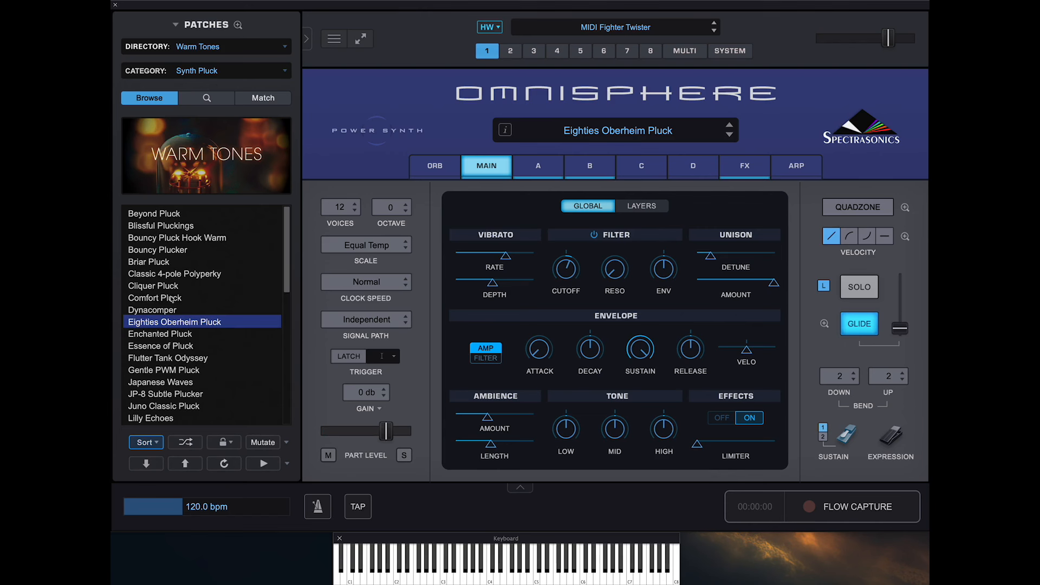
left_click(192, 327)
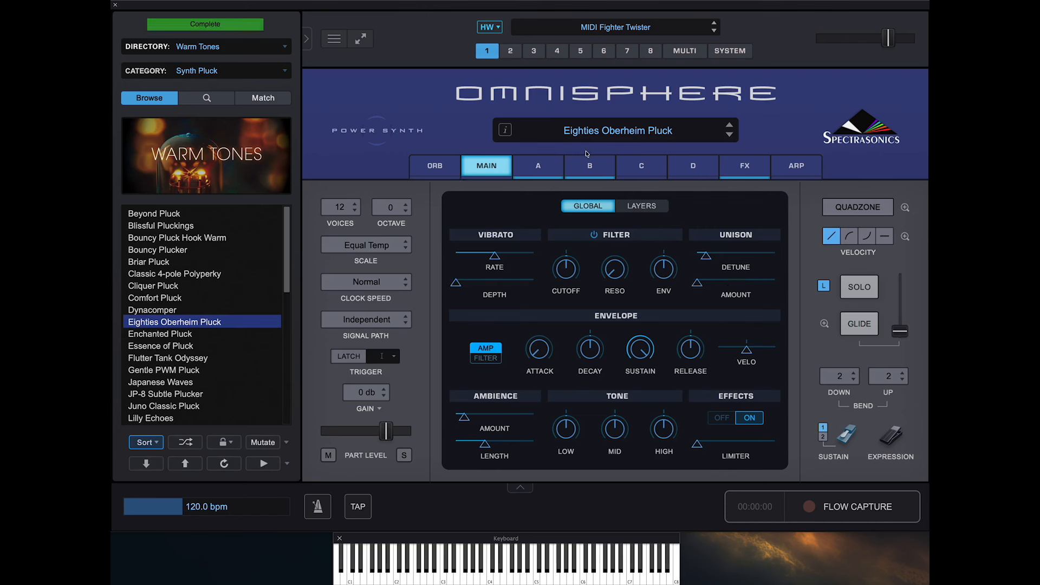
- Set hardware integration to None and load the Eighties Oberheim Pluck patch
left_click(499, 28)
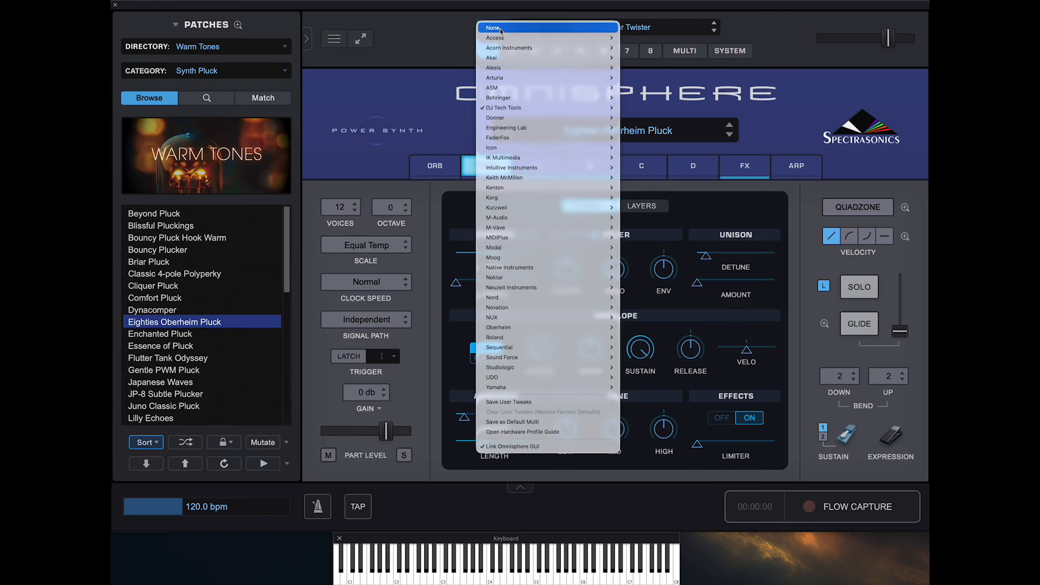
left_click(500, 28)
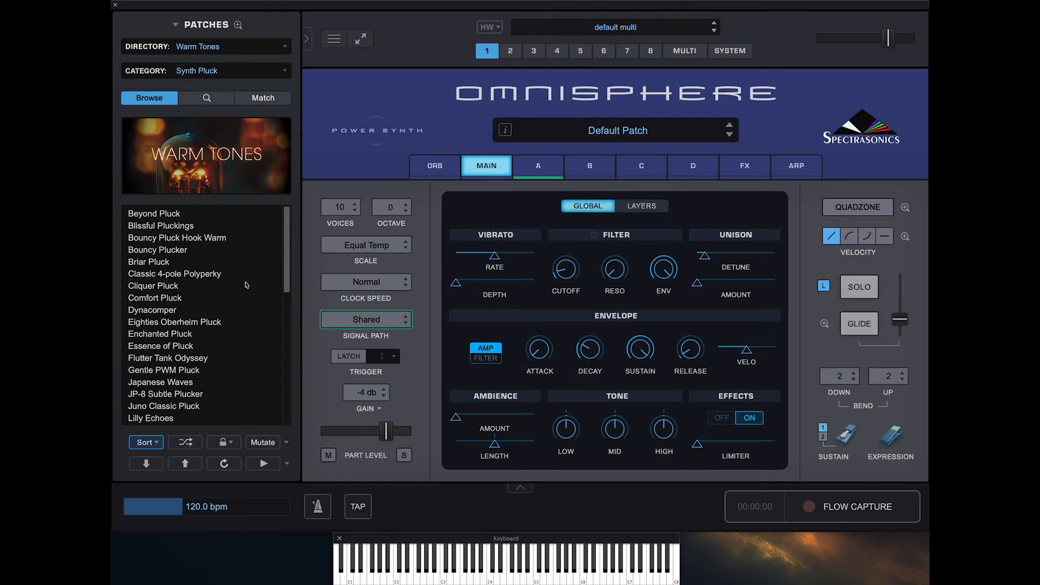
left_click(172, 324)
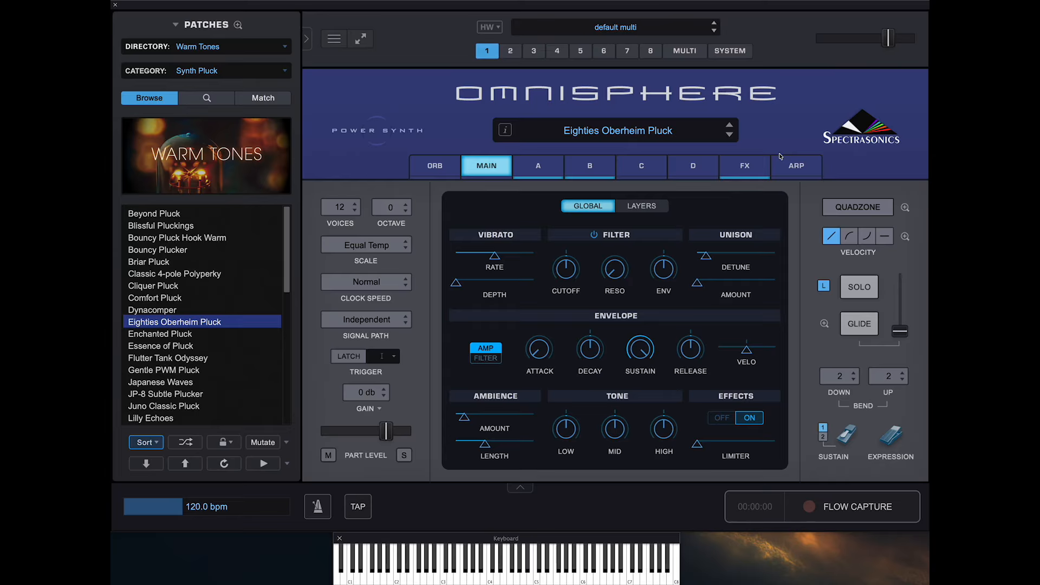
- View layer A of Eighties Oberheim Pluck, look at the multi's Stack Mode, and return to part 1
left_click(547, 166)
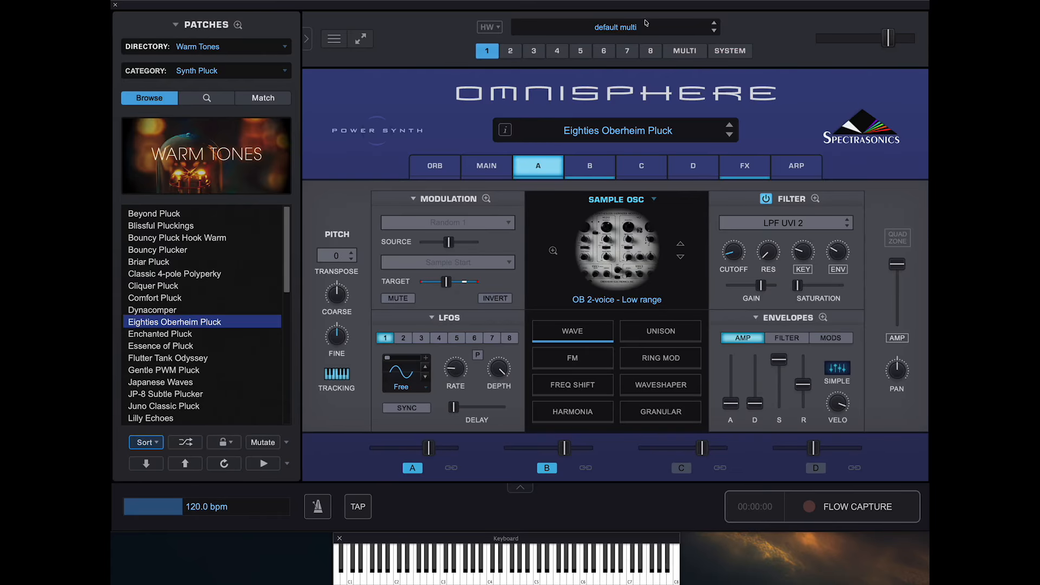
left_click(693, 52)
left_click(730, 127)
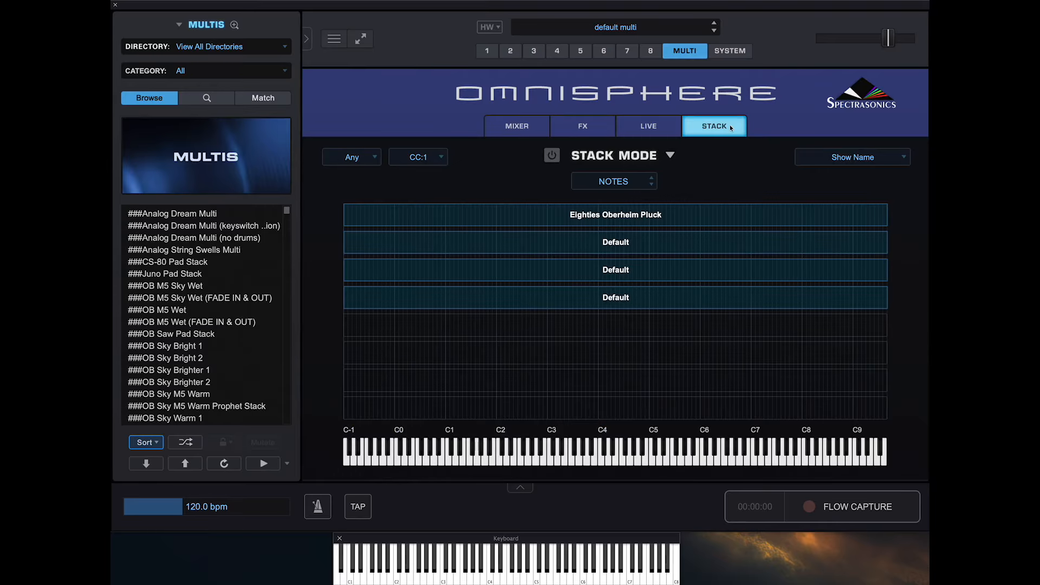
left_click(486, 51)
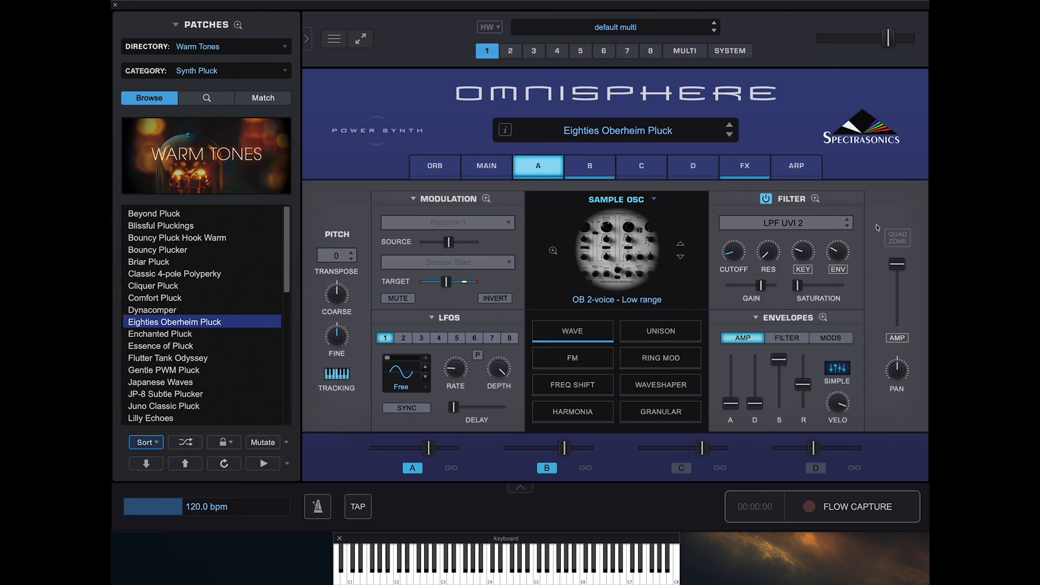
- Enable QuadZone and split the OB 2-voice and JP-8 Bright Saws zones at fader position 48
left_click(898, 242)
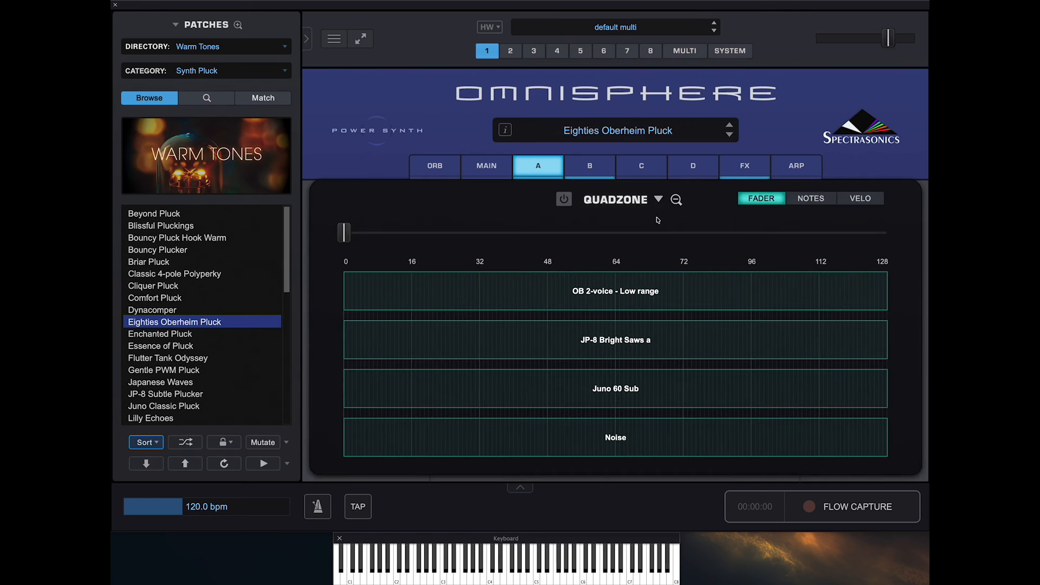
left_click(565, 200)
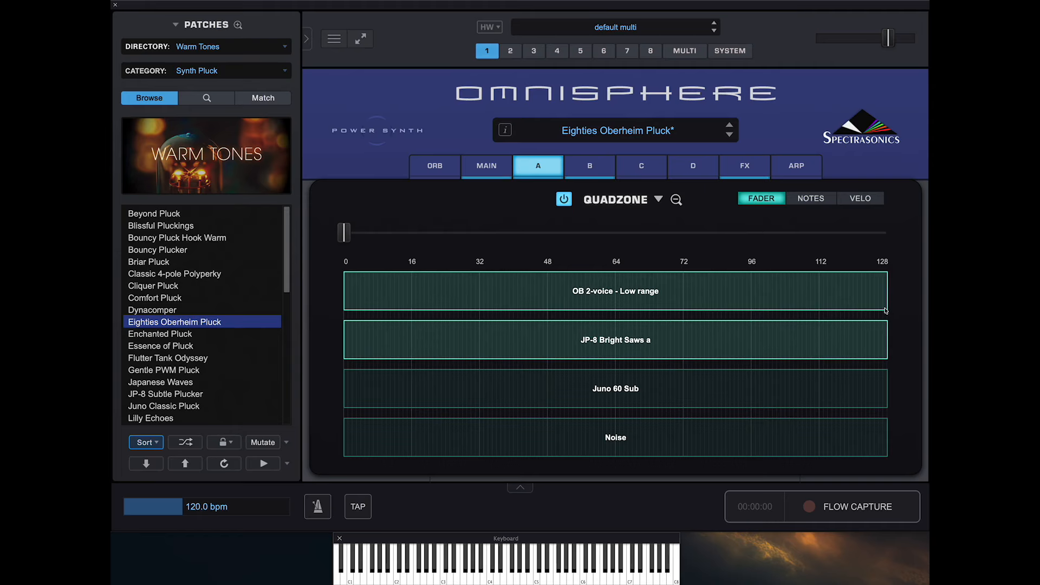
left_click_drag(886, 311, 522, 317)
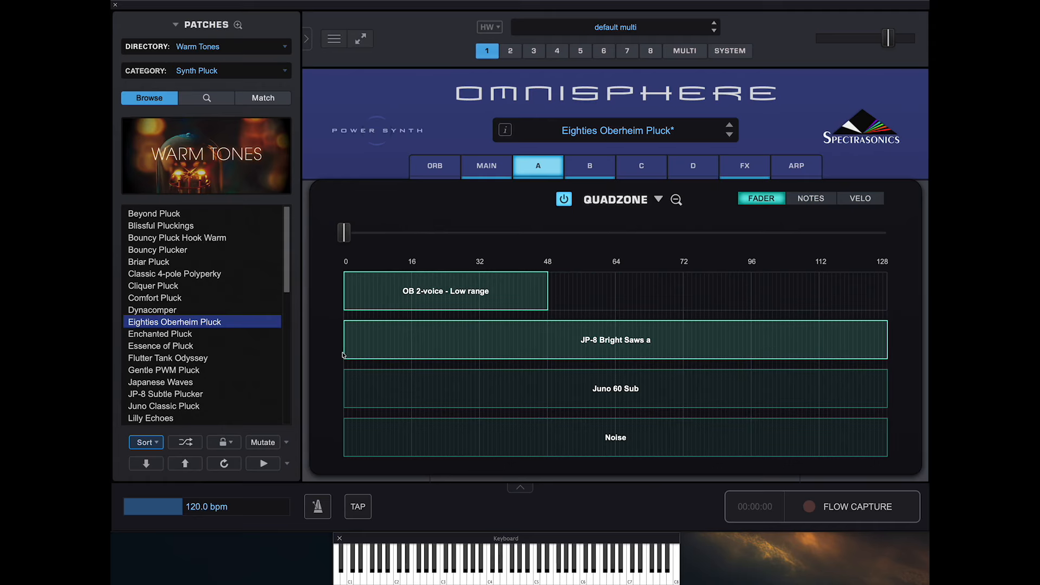
left_click_drag(344, 355, 541, 355)
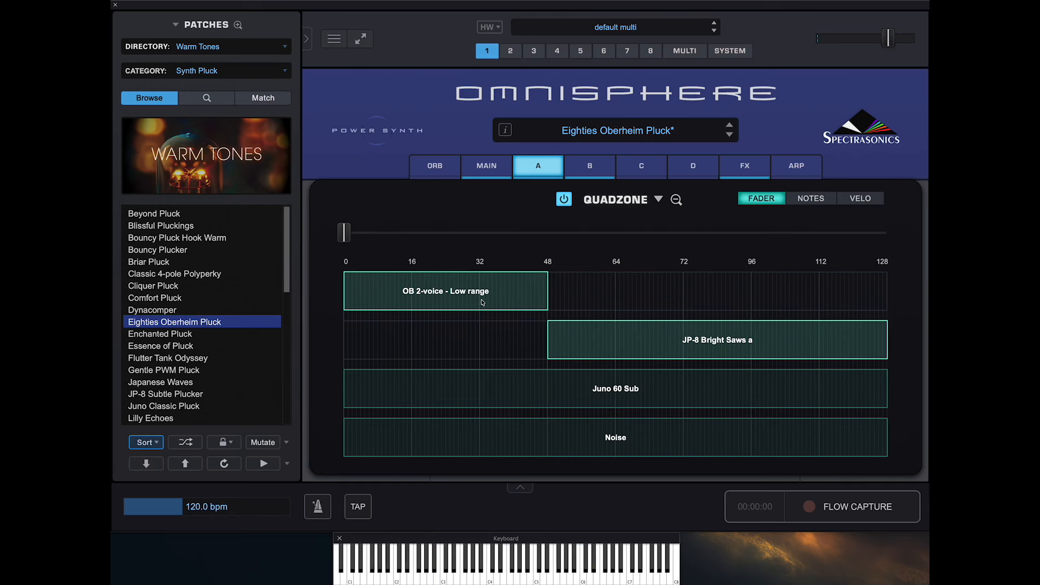
- Narrow the OB 2-voice zone to 32–48 and add a second zone on its row between 64 and 72
left_click_drag(345, 305, 476, 304)
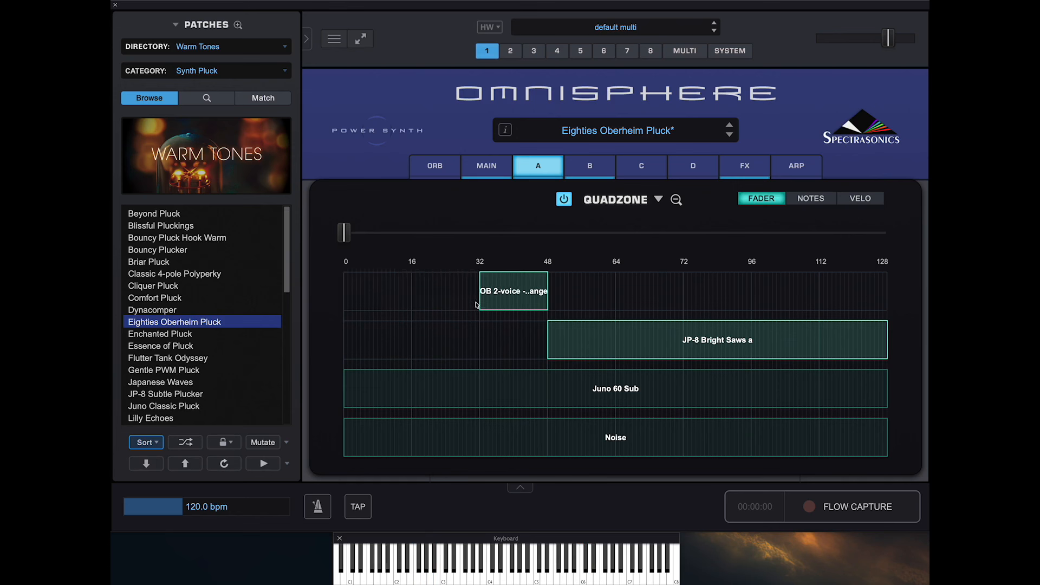
mouse_move(548, 311)
left_mouse_down()
mouse_move(534, 312)
mouse_move(546, 312)
left_mouse_up()
left_click_drag(554, 293, 520, 292)
right_click(619, 288)
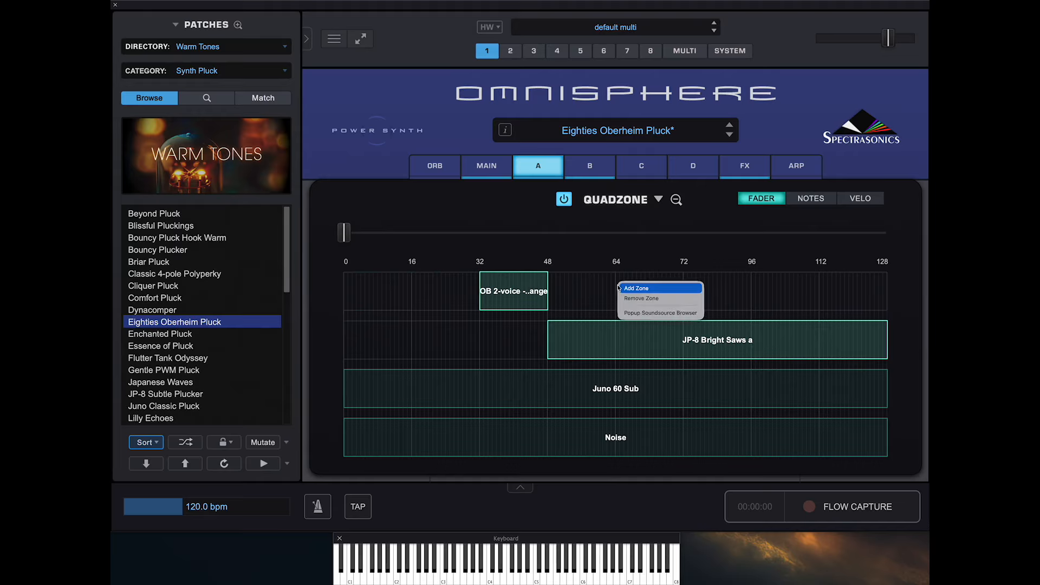
left_click(636, 288)
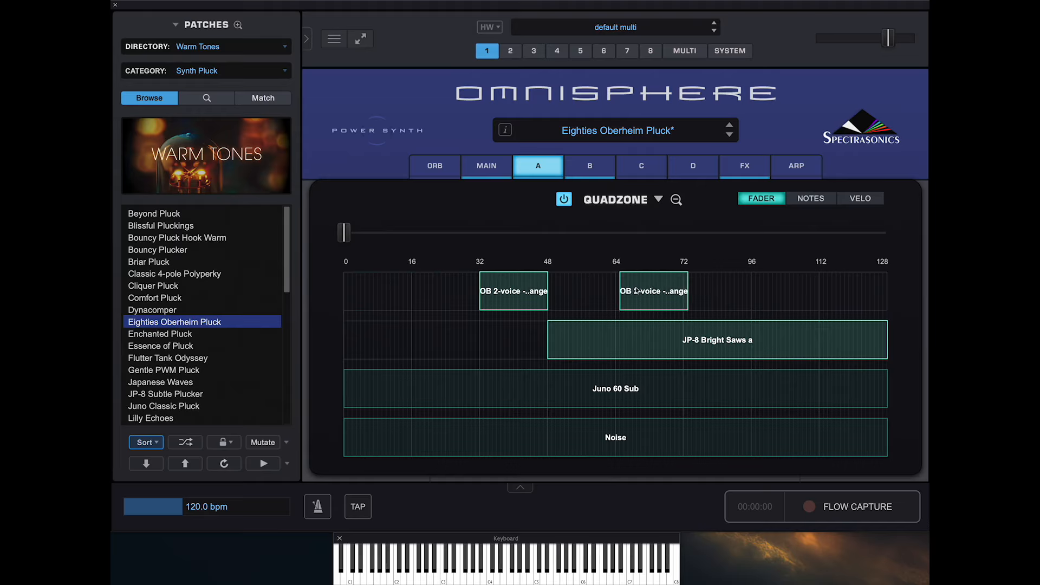
left_click_drag(666, 286, 684, 303)
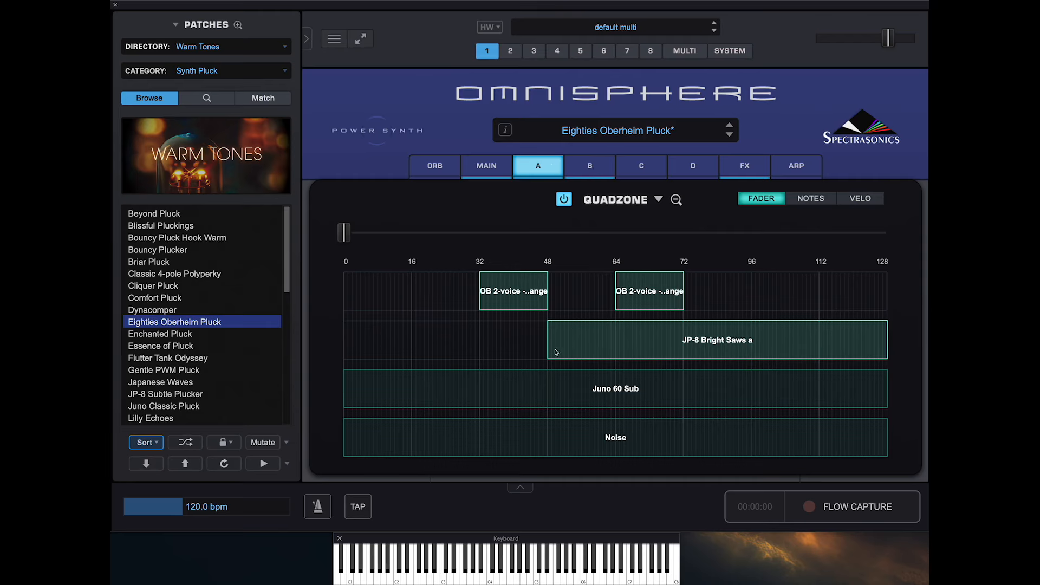
- Shorten the JP-8 Bright Saws zone to end just before 64 and add a second zone between 72 and 96
left_click_drag(886, 361, 612, 358)
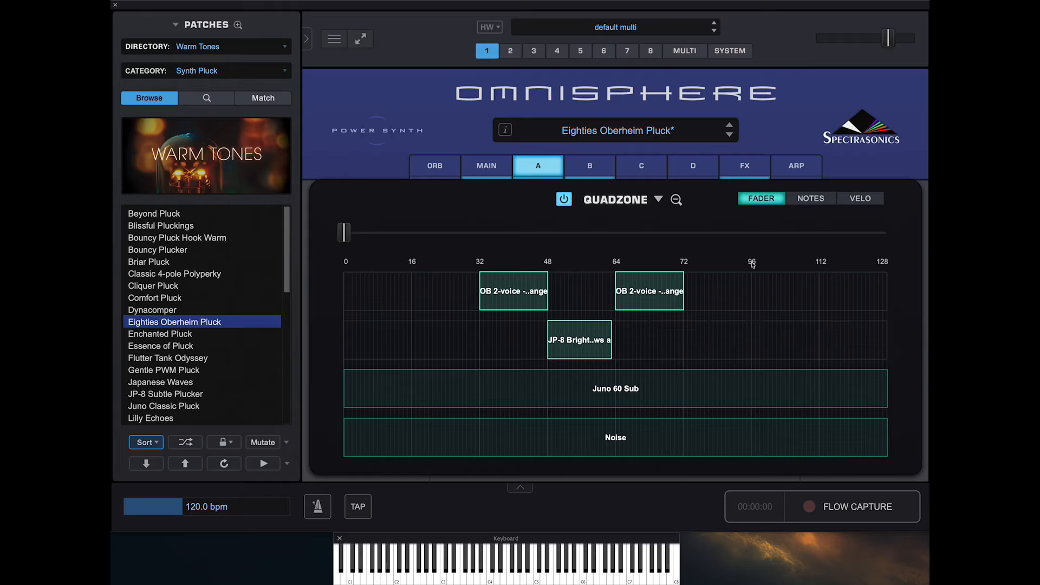
right_click(687, 343)
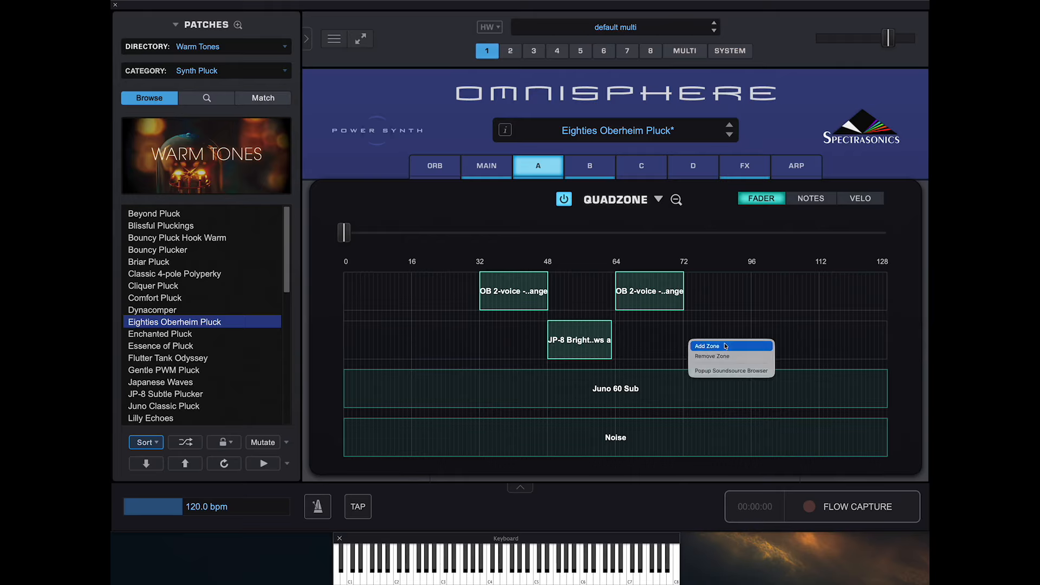
left_click(725, 346)
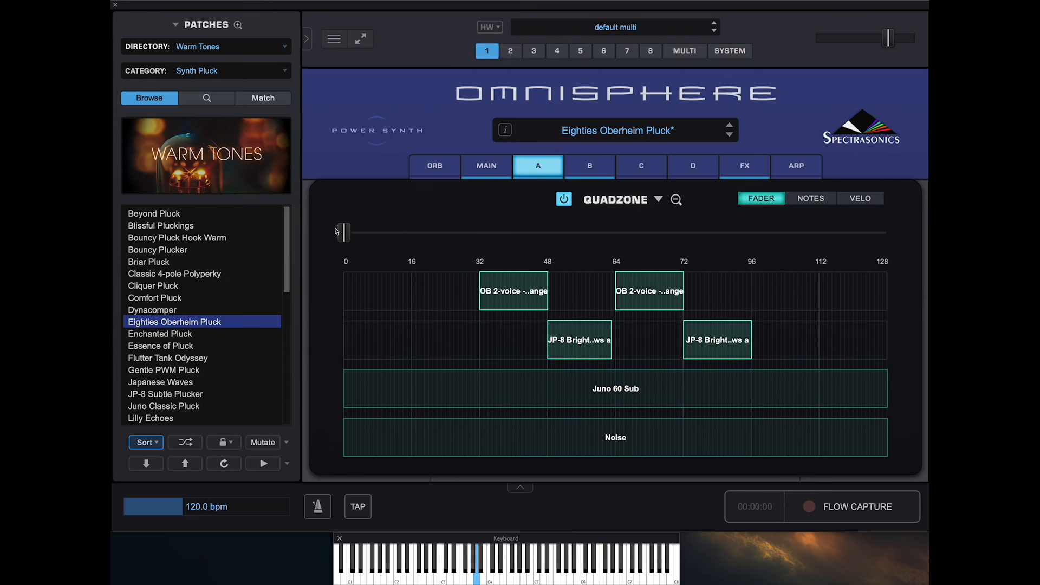
- Move the QuadZone fader to about 32 to test the zones, and switch QuadZone to Notes mode
left_click_drag(343, 232, 476, 244)
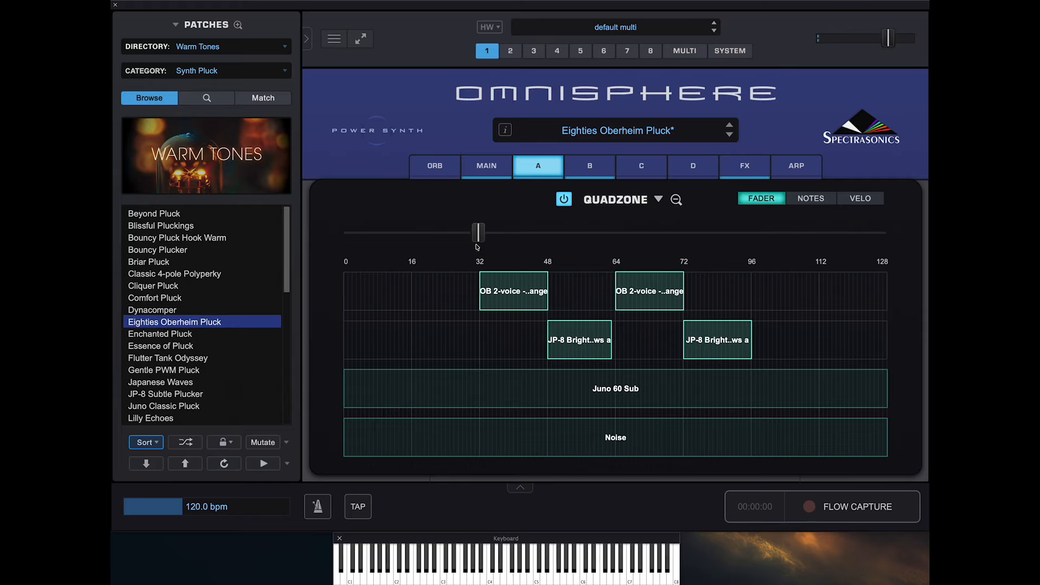
left_click(815, 200)
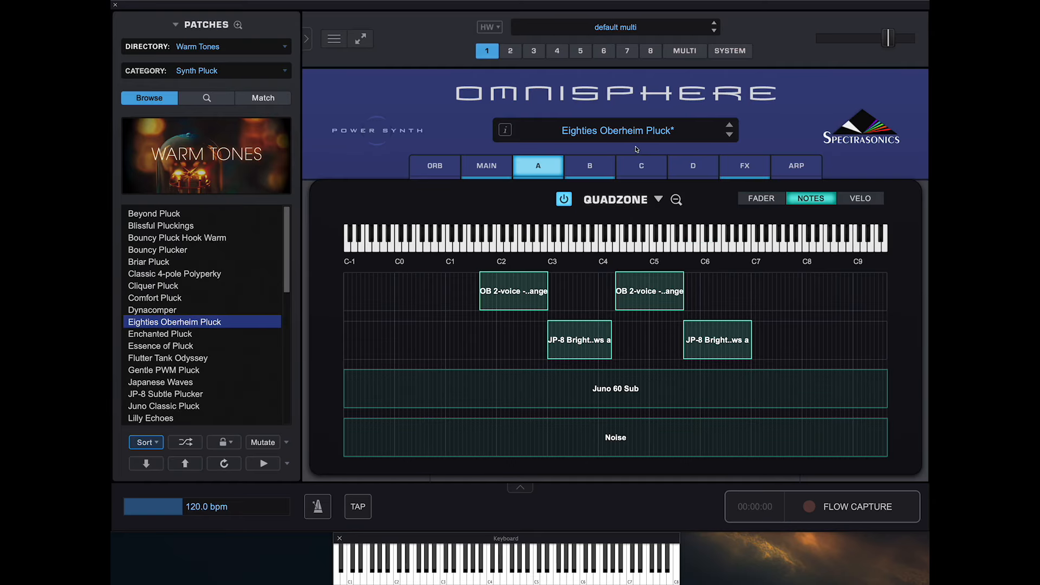
- Try layer C with its Juno 60 Sub zone in QuadZone, lower its amp level, and switch the layer off
left_click(639, 176)
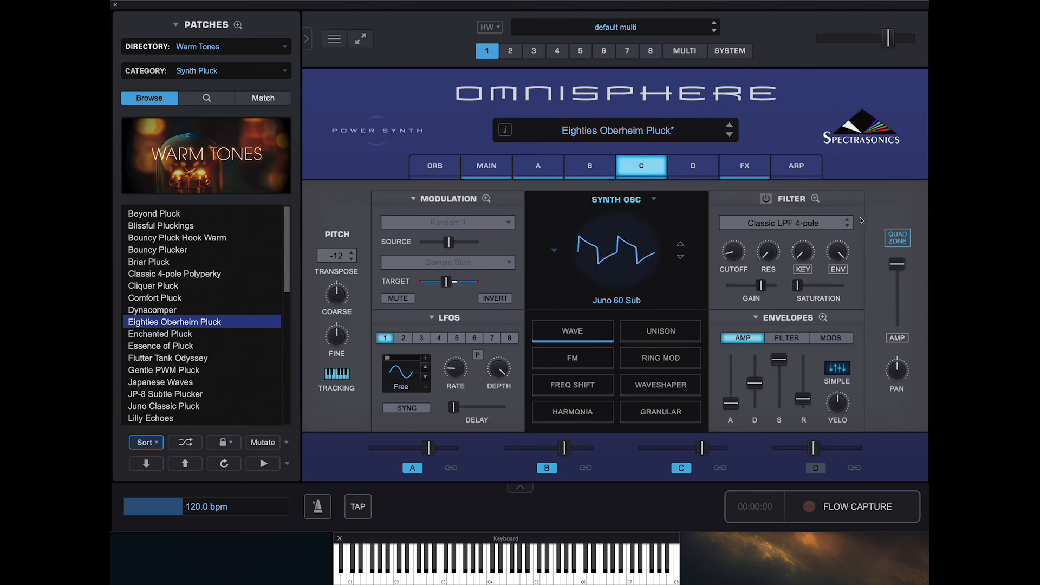
left_click(900, 240)
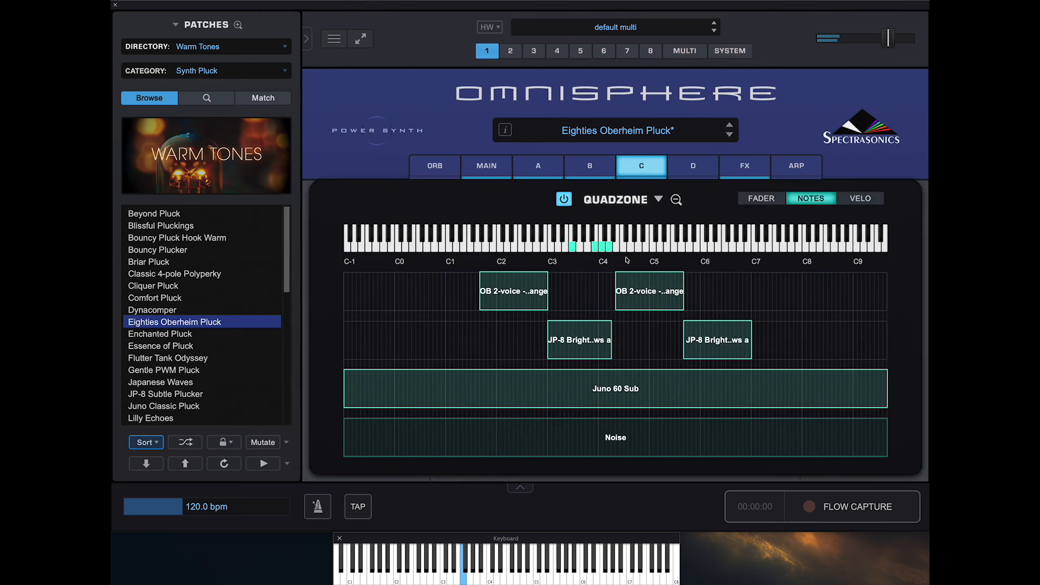
left_click(645, 166)
left_click_drag(900, 266, 900, 314)
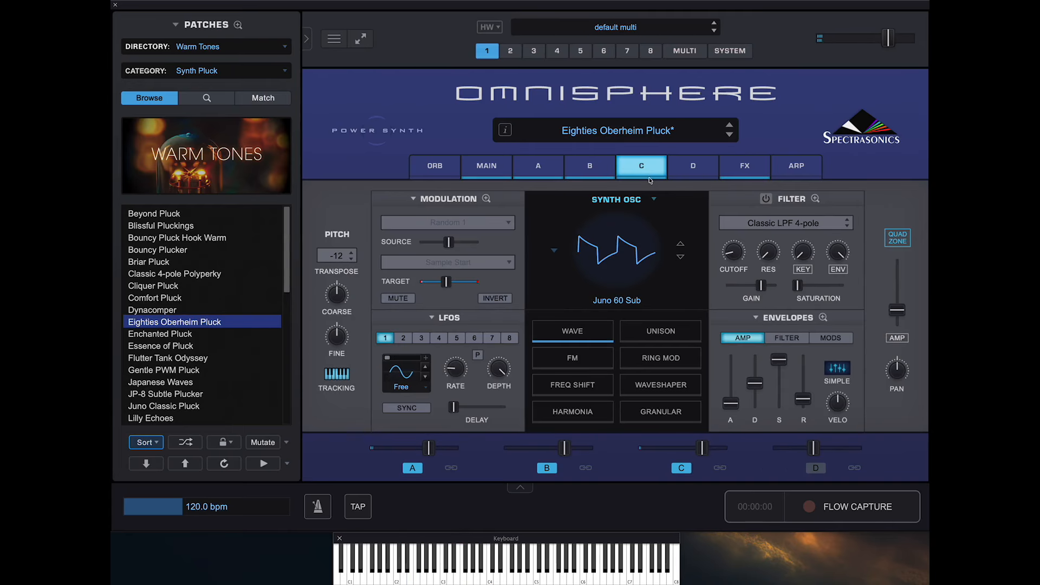
left_click(905, 239)
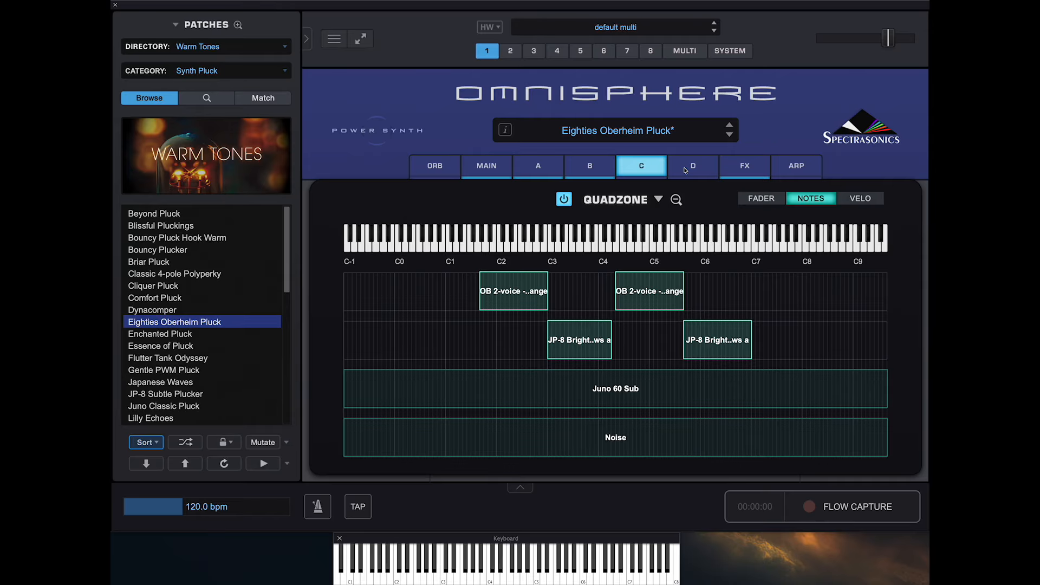
- Compare the multi's Mixer with its eight parts against the note zones in Stack Mode
left_click(685, 52)
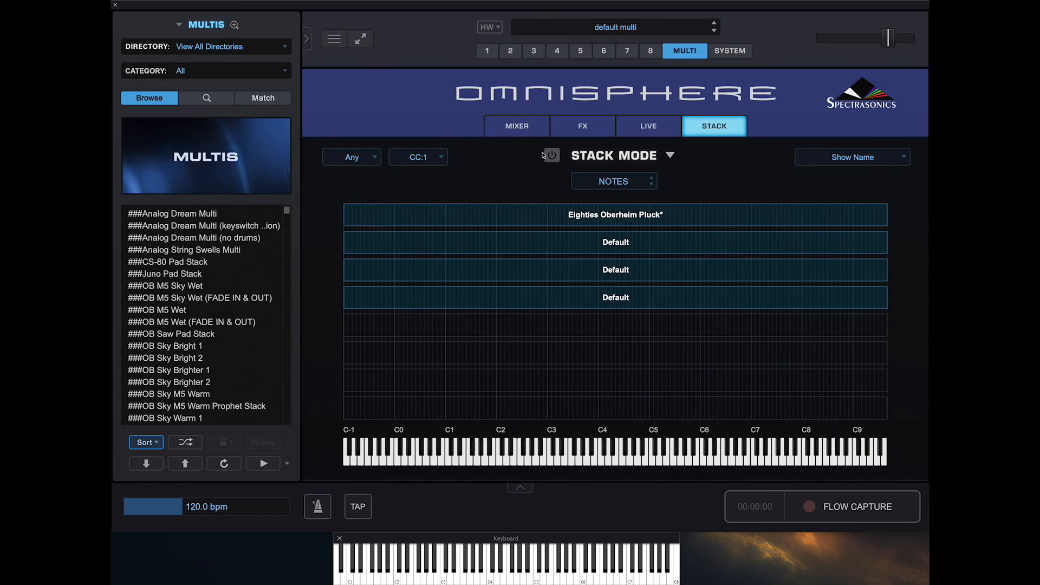
left_click(518, 134)
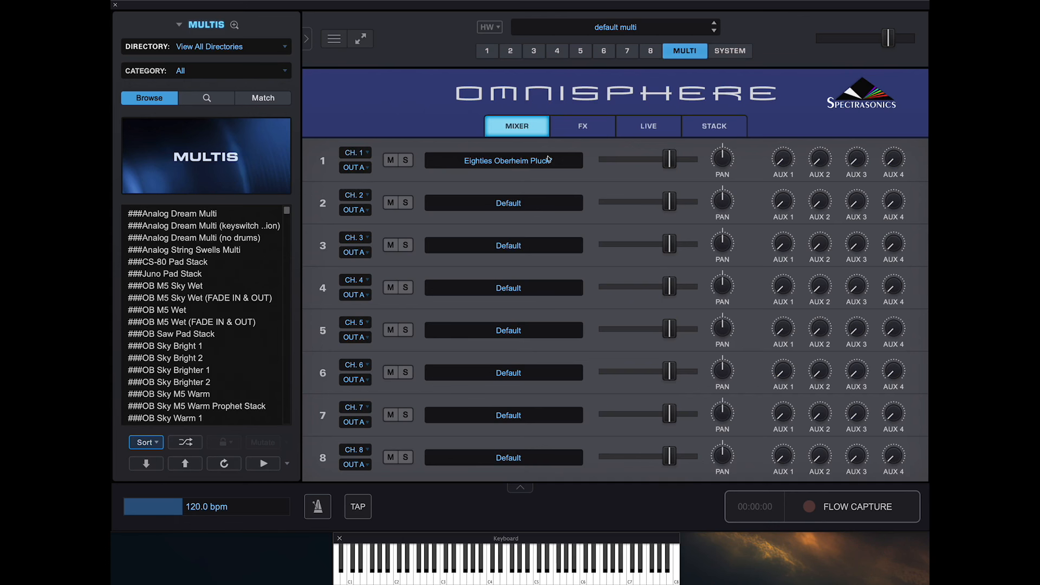
left_click(704, 126)
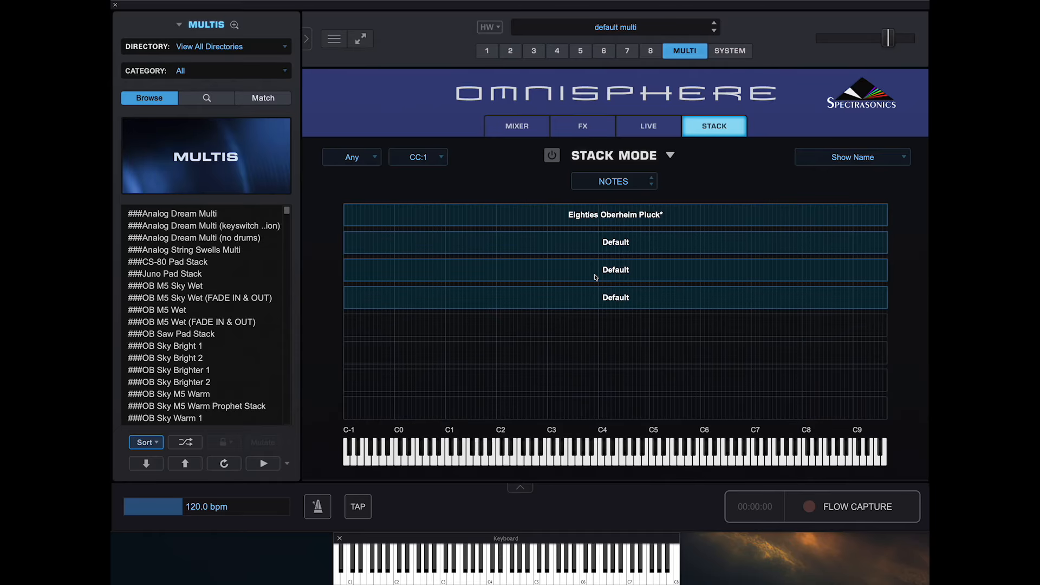
- Compare part 1's QuadZone setting with the multi's note zones in Stack Mode and its Mixer channels
left_click(487, 51)
left_click(485, 165)
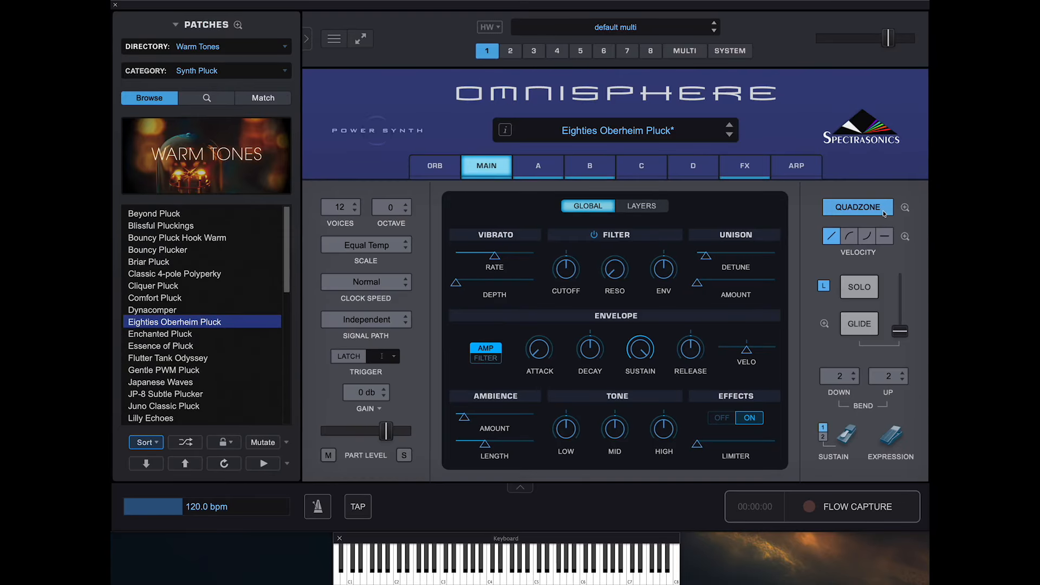
left_click(684, 52)
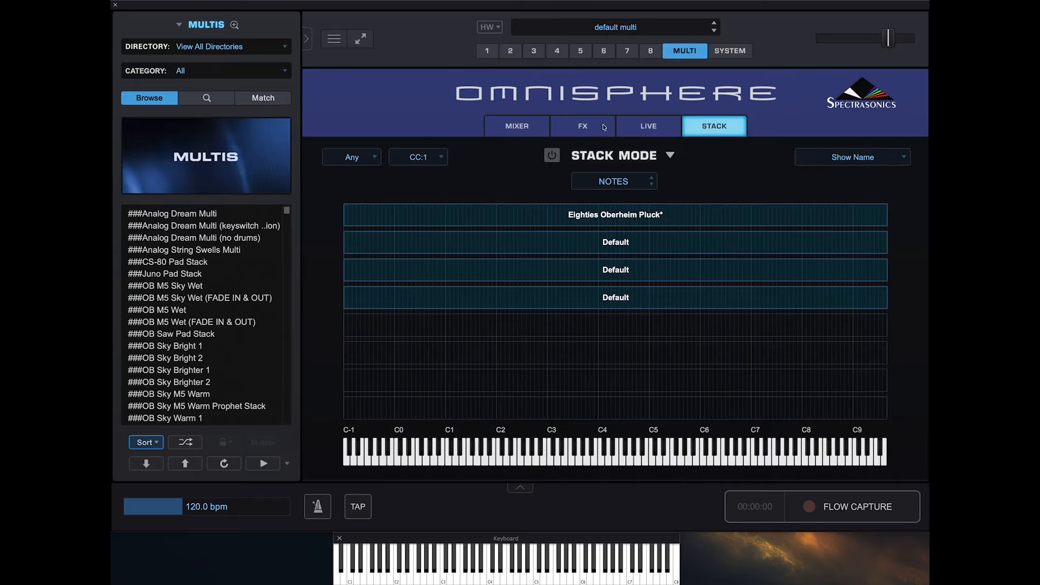
left_click(536, 135)
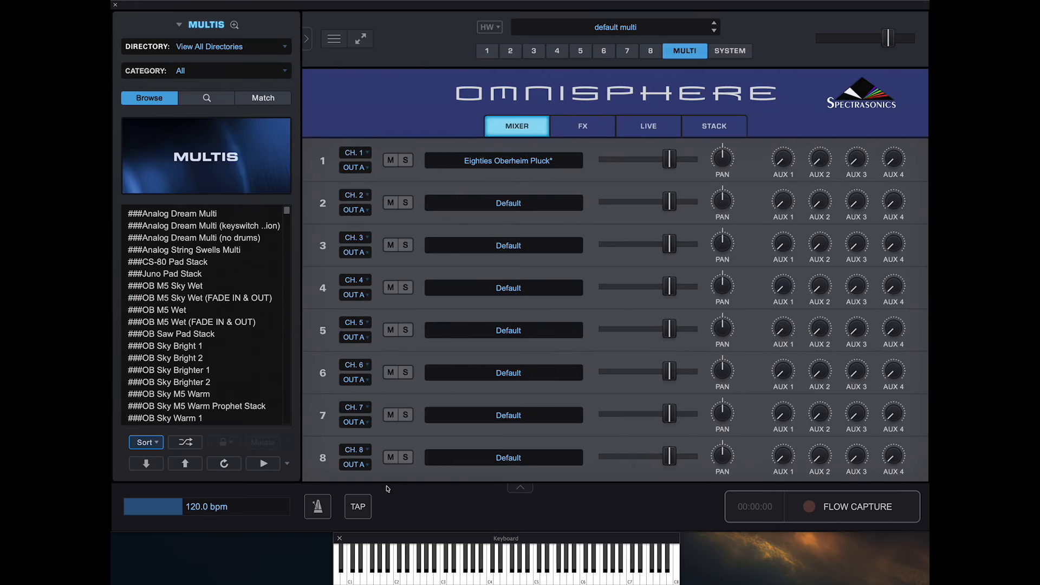
left_click(706, 132)
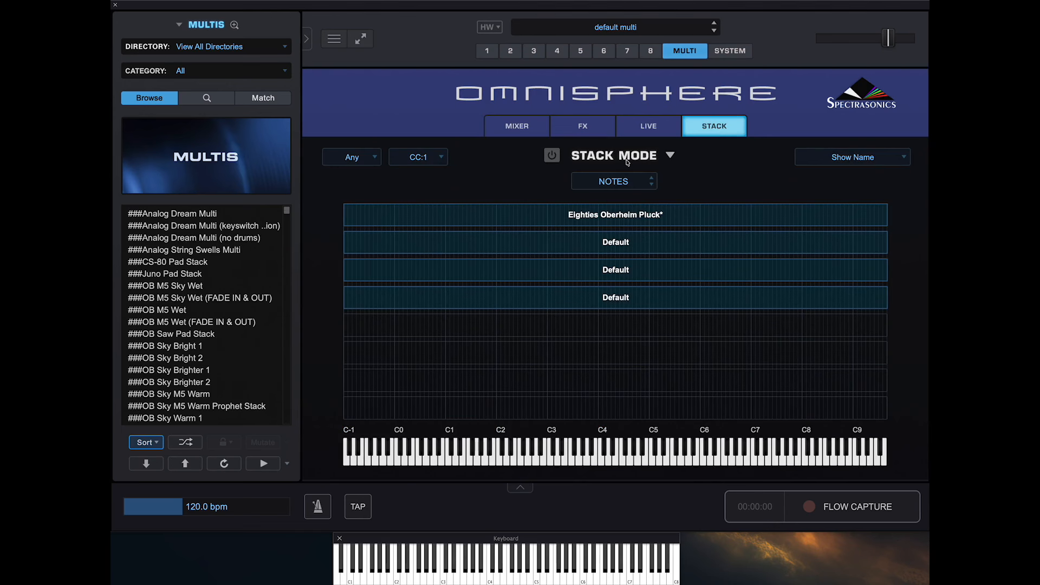
left_click(539, 132)
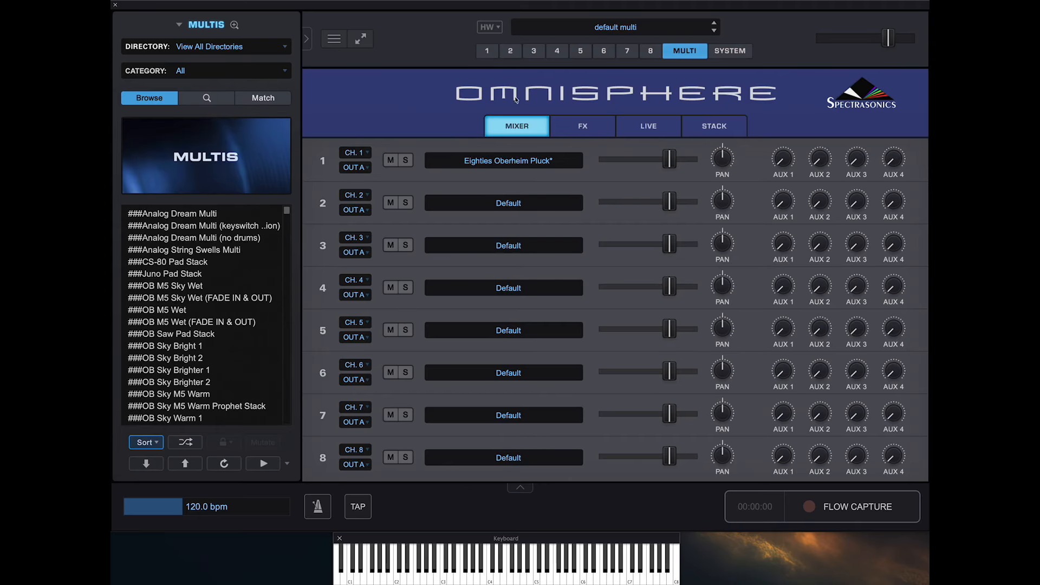
- Check part 1's common effects rack and initialize its Eighties Oberheim Pluck patch
left_click(487, 53)
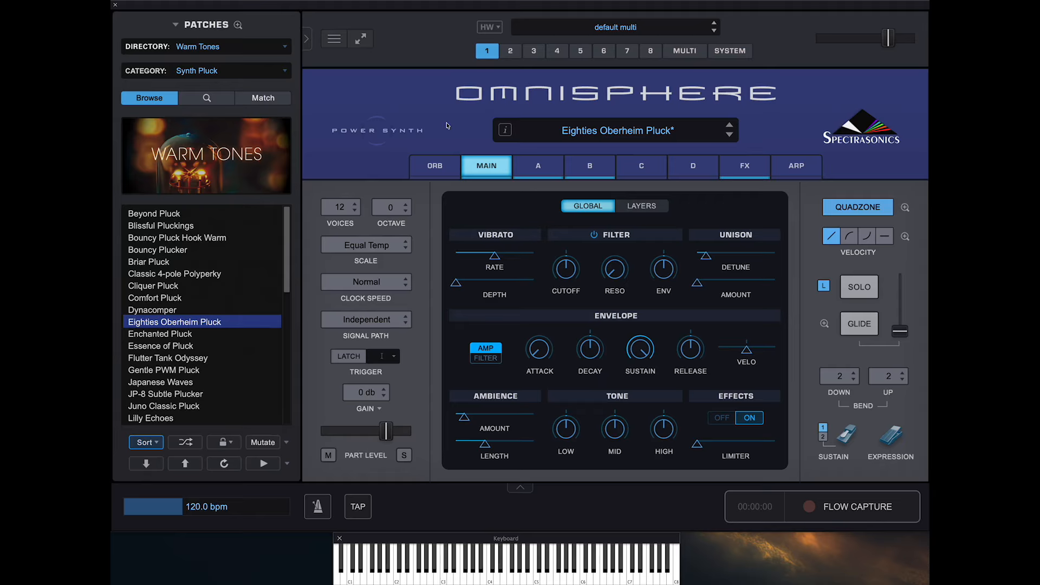
left_click(754, 169)
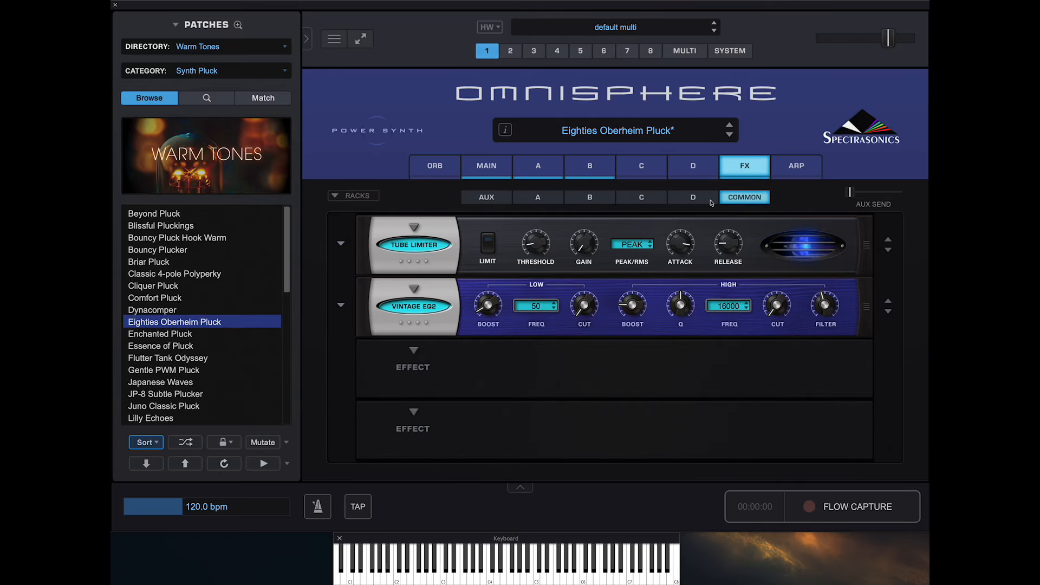
left_click(486, 168)
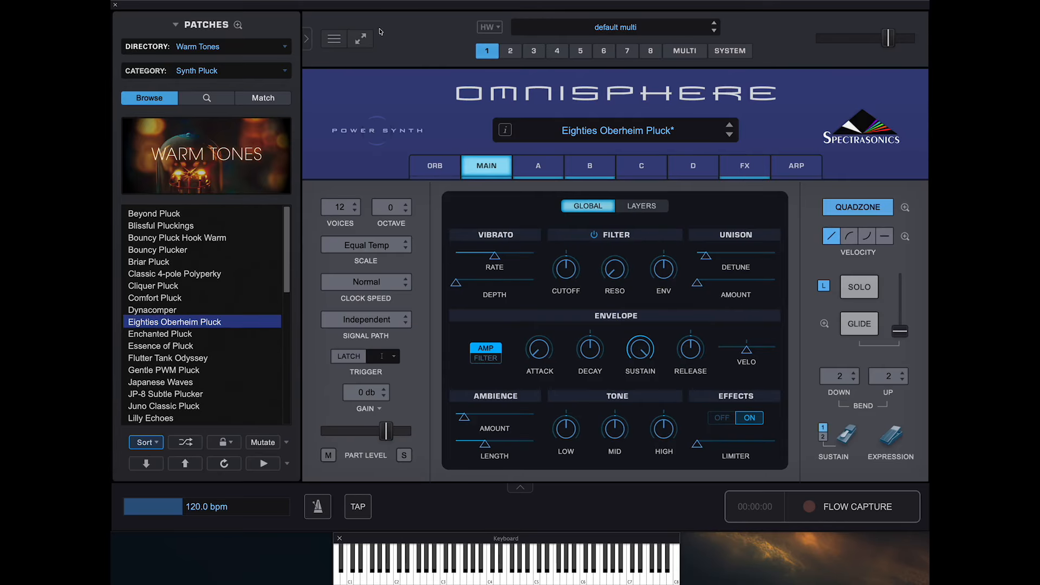
left_click(341, 41)
left_click(352, 116)
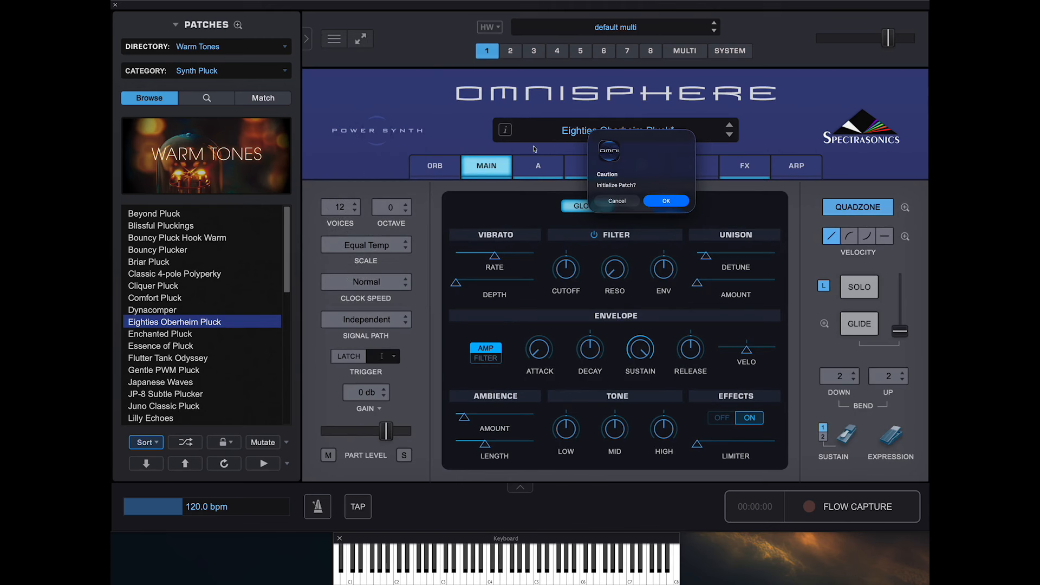
left_click(667, 201)
- Enable Unison on layer A's JP-8 Saw oscillator, with depth raised to about the middle and octave at -1
left_click(523, 162)
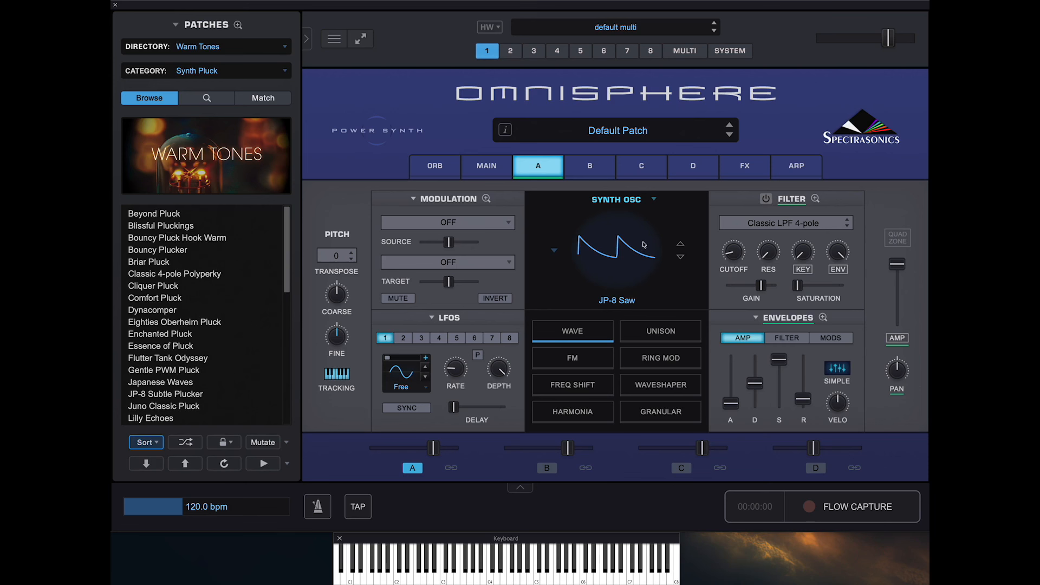
left_click(660, 335)
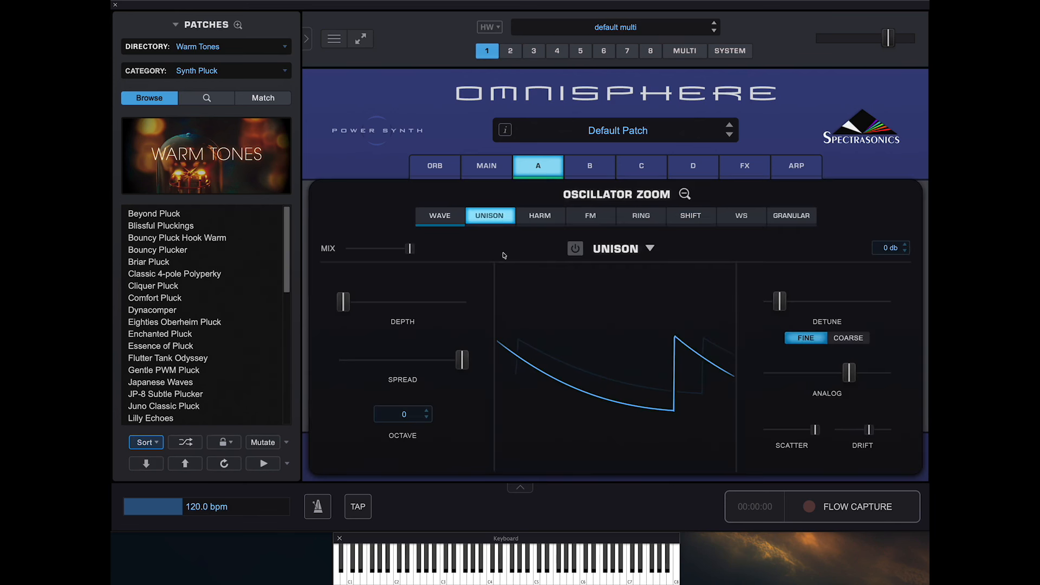
left_click(575, 248)
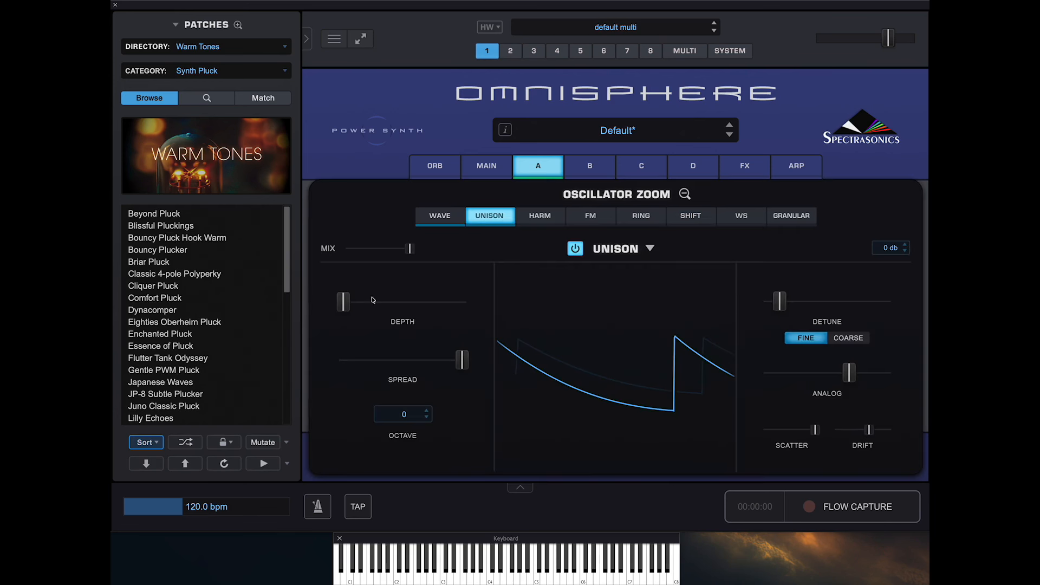
left_click_drag(343, 302, 411, 302)
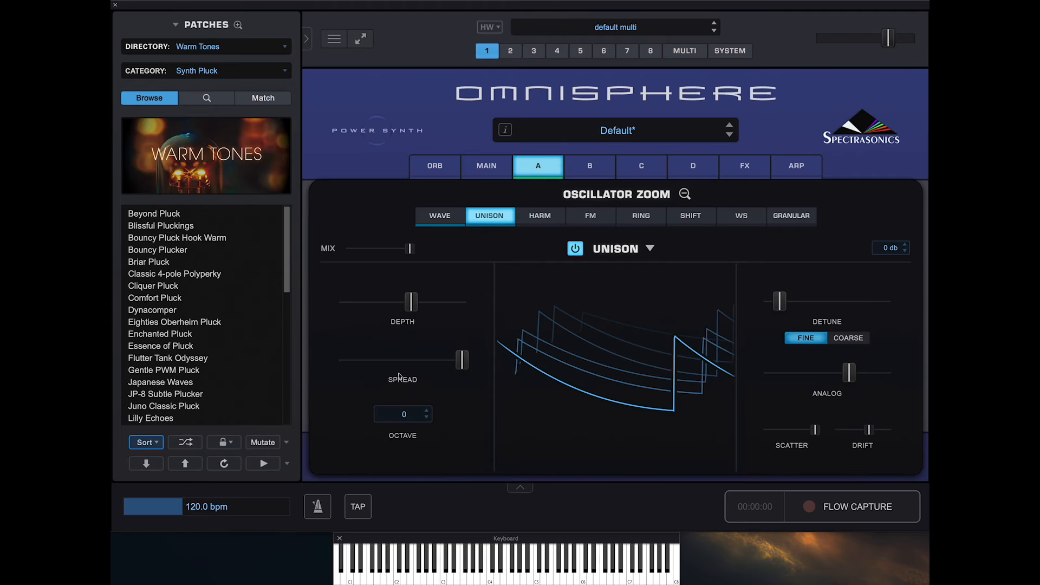
left_click(427, 417)
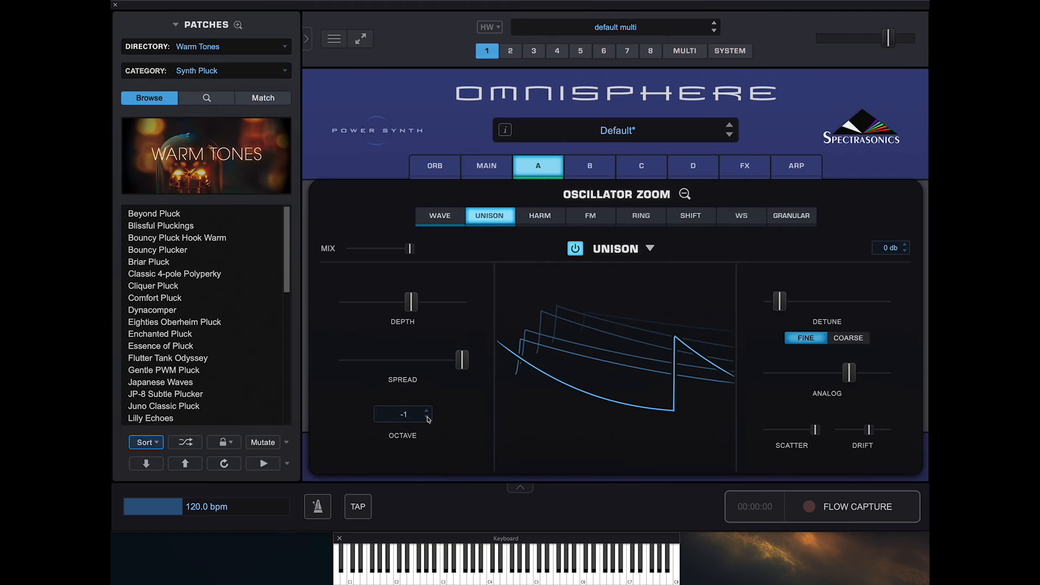
- Switch on layer A's Classic LPF 4-pole filter and raise its cutoff slightly
left_click(520, 169)
left_click(765, 199)
left_click_drag(735, 252, 737, 224)
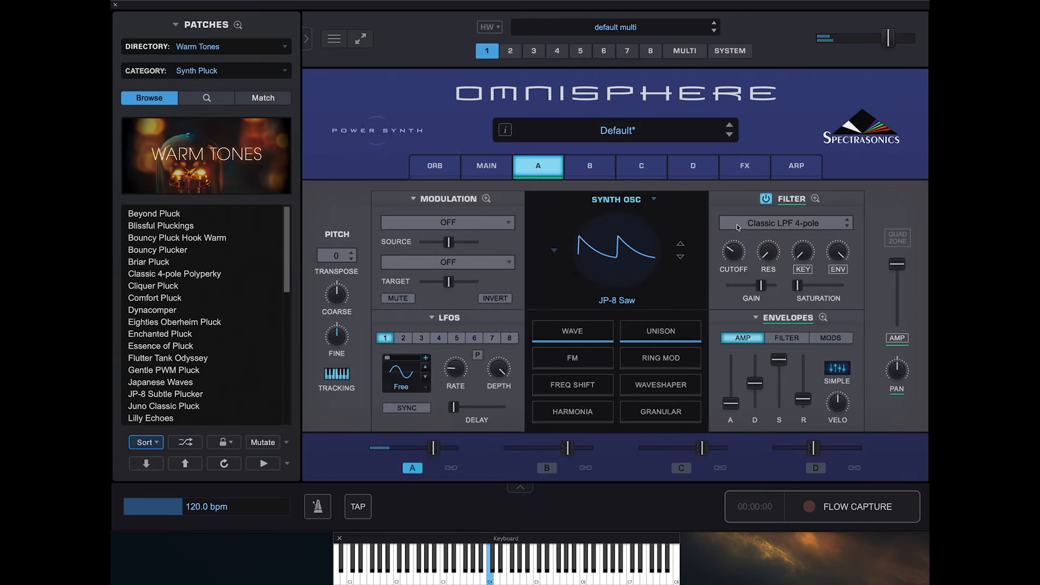
- Look through the rack preset categories for the common effects rack, such as Ambient Spaces, Delays and Legacy
left_click(746, 168)
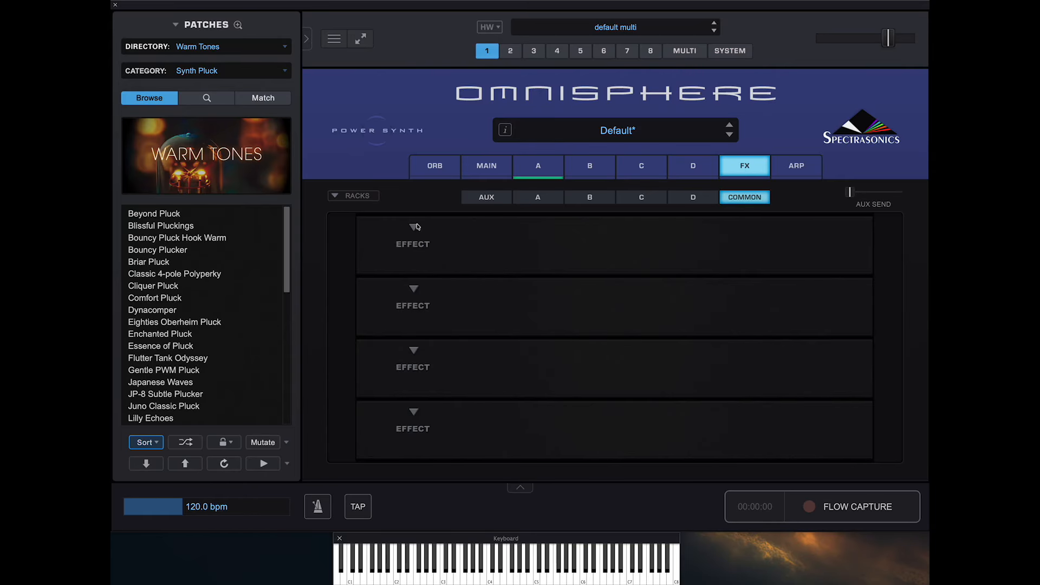
left_click(336, 197)
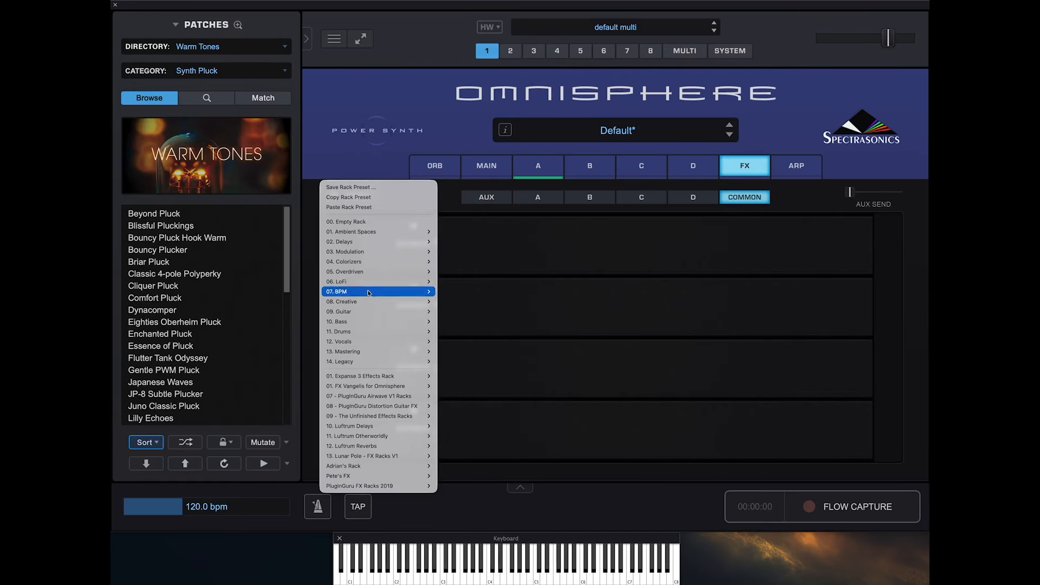
mouse_move(374, 242)
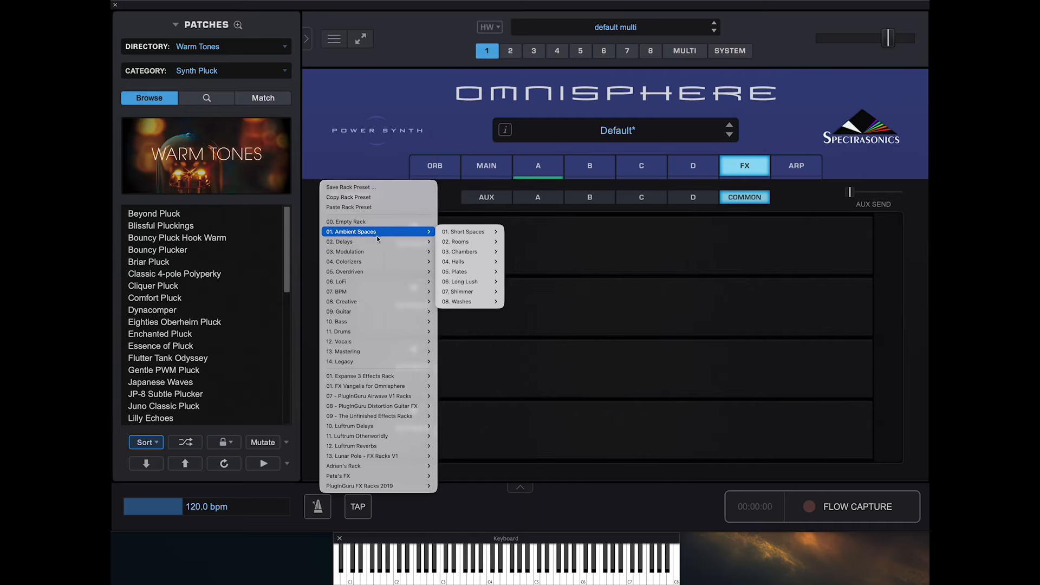
mouse_move(366, 359)
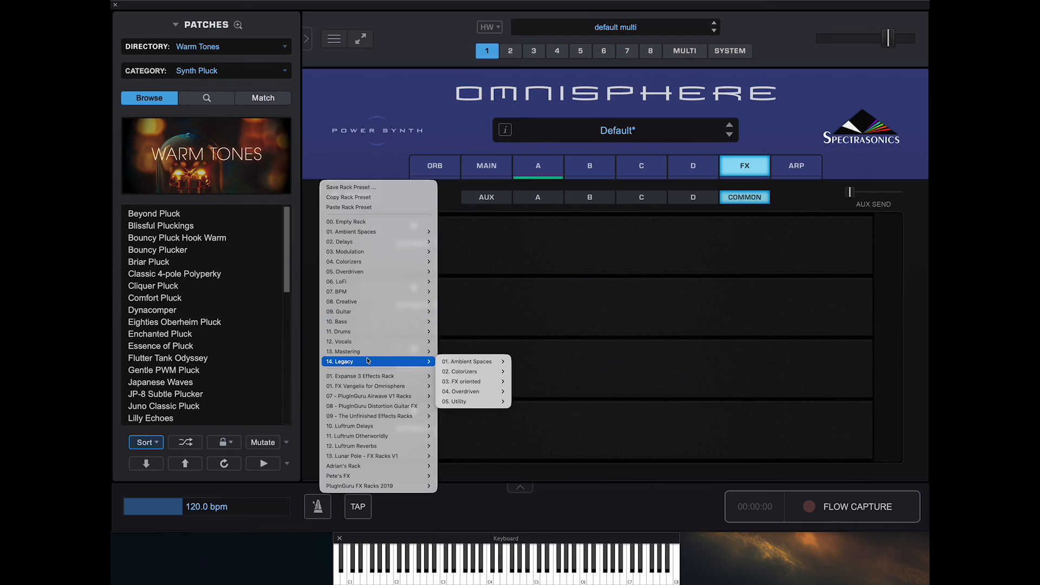
mouse_move(458, 362)
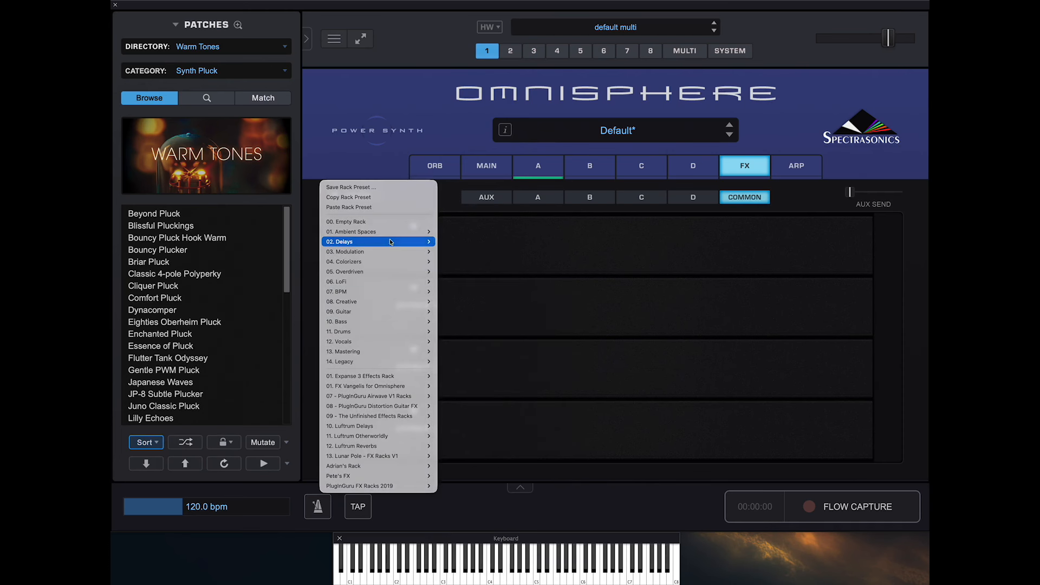
mouse_move(453, 234)
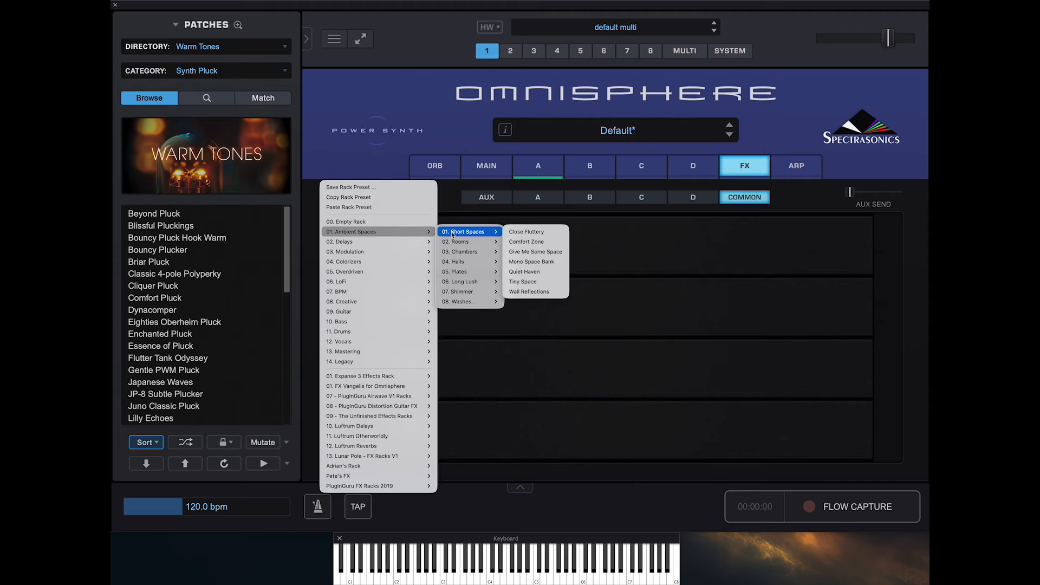
left_click(704, 289)
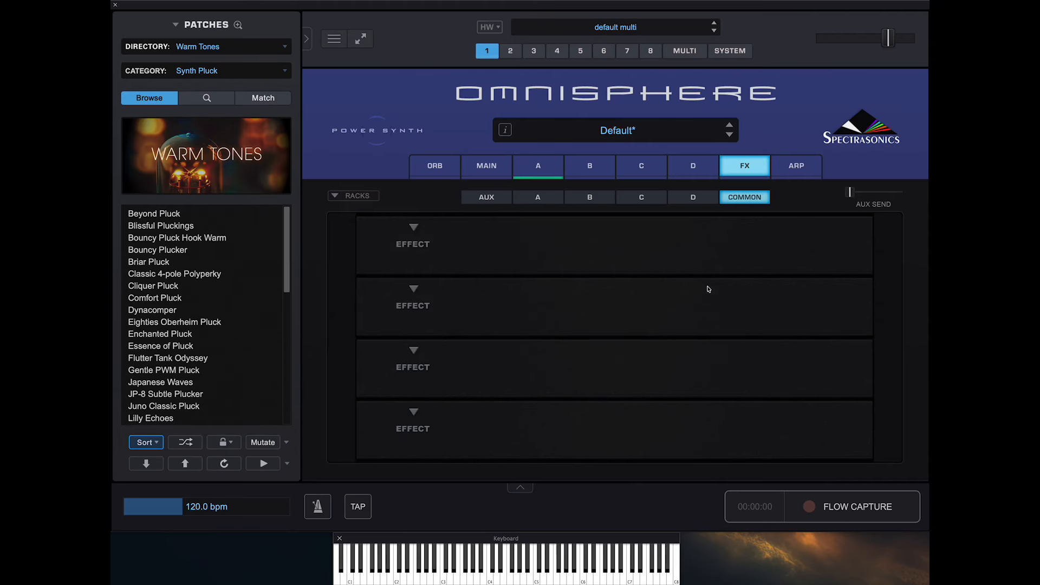
- Load a Swiss Army Delay in the first slot of the common effects rack with its mix at about 35%
left_click(413, 228)
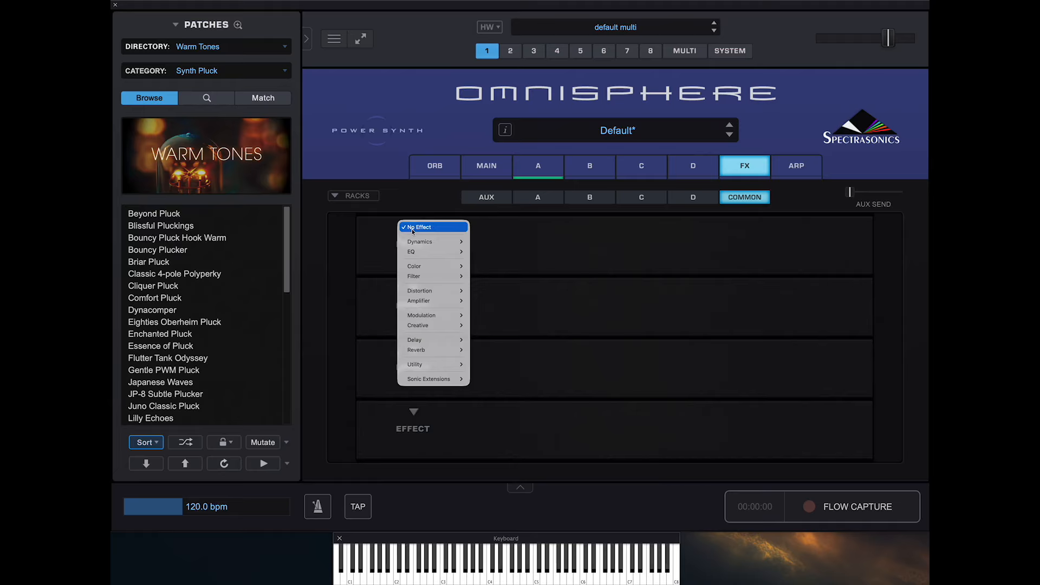
mouse_move(425, 344)
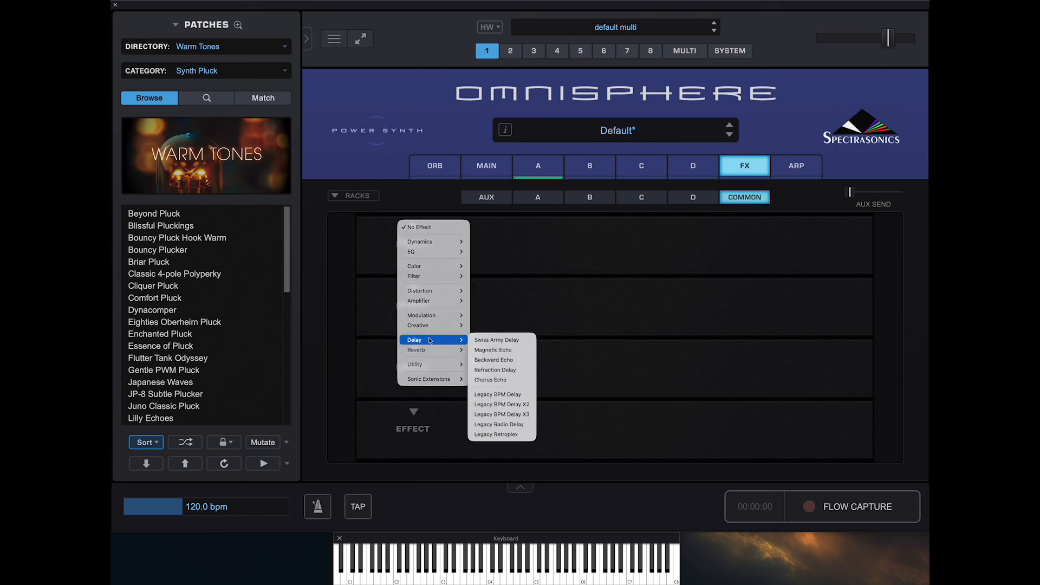
left_click(493, 341)
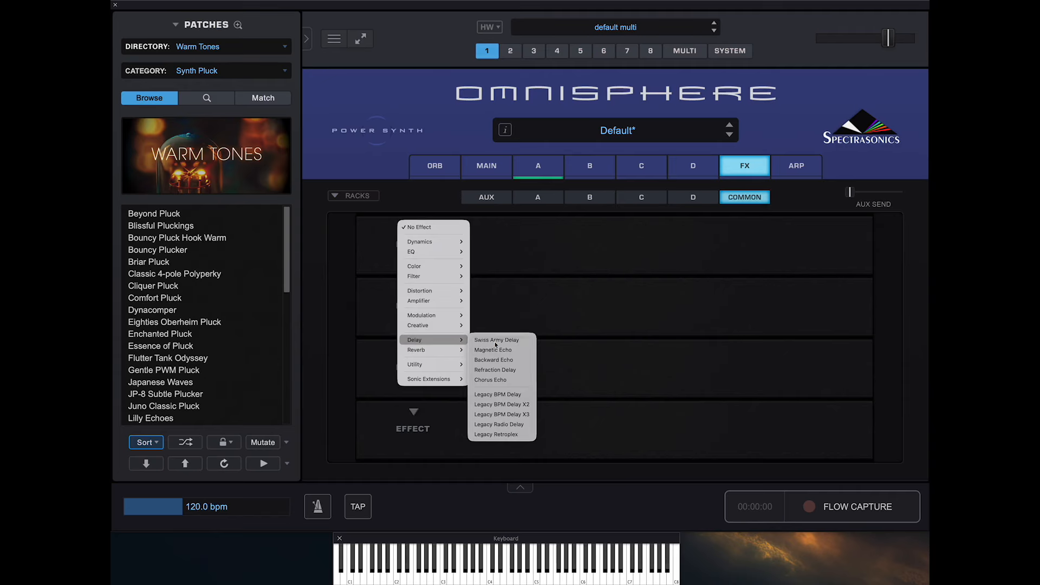
left_click_drag(429, 269, 408, 266)
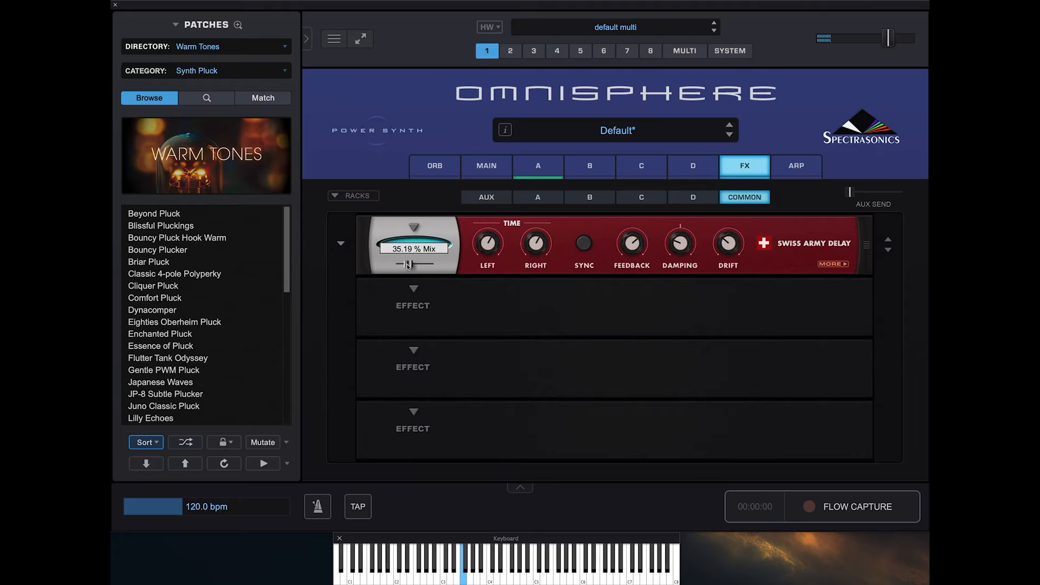
- Raise the Swiss Army Delay's times, sync them to tempo and lower its mix slightly, checking its extra tone settings
left_click_drag(489, 249, 492, 230)
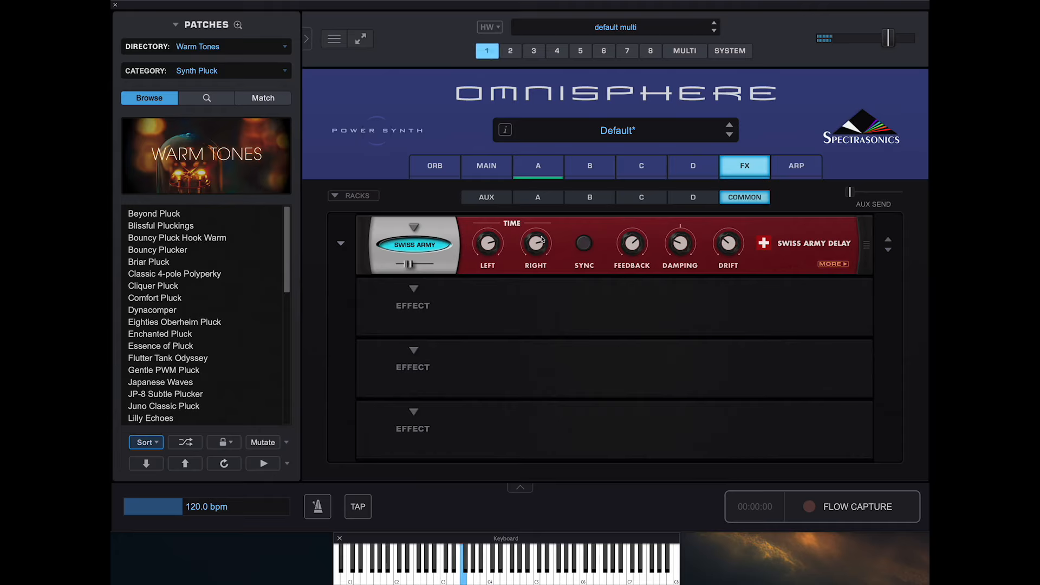
left_click(583, 243)
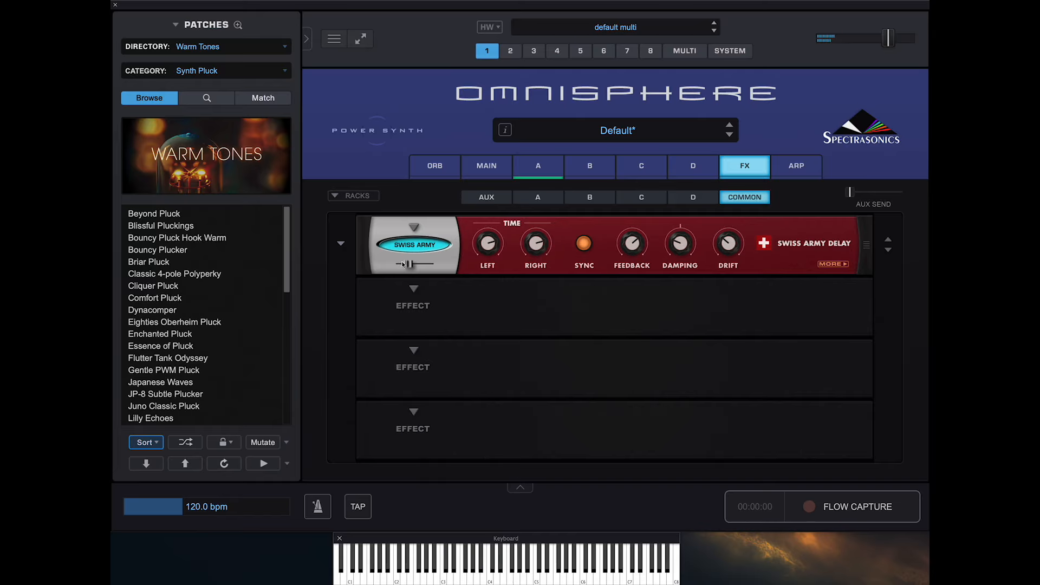
left_click_drag(401, 263, 396, 263)
left_click(845, 265)
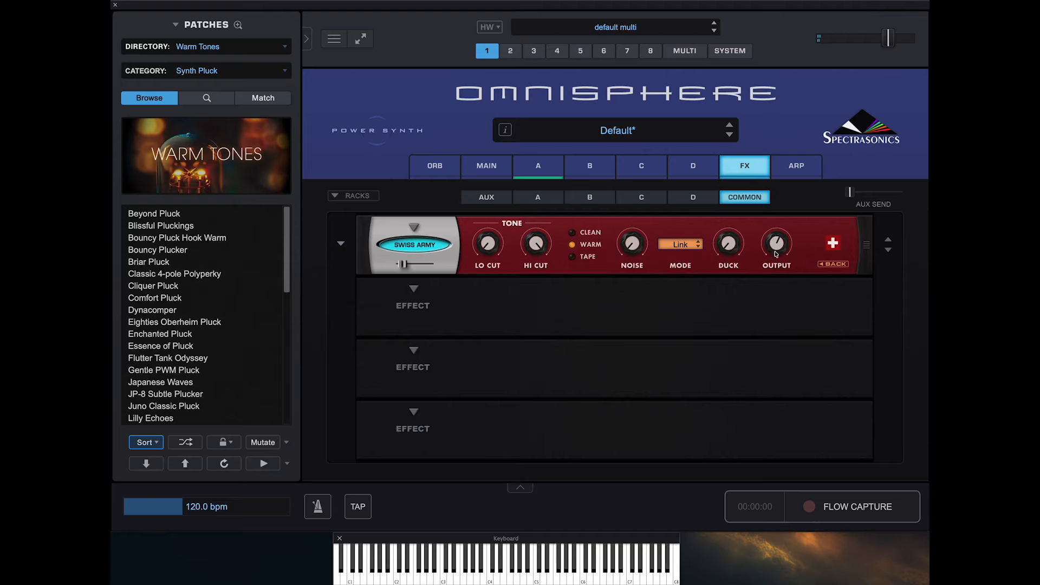
left_click(833, 264)
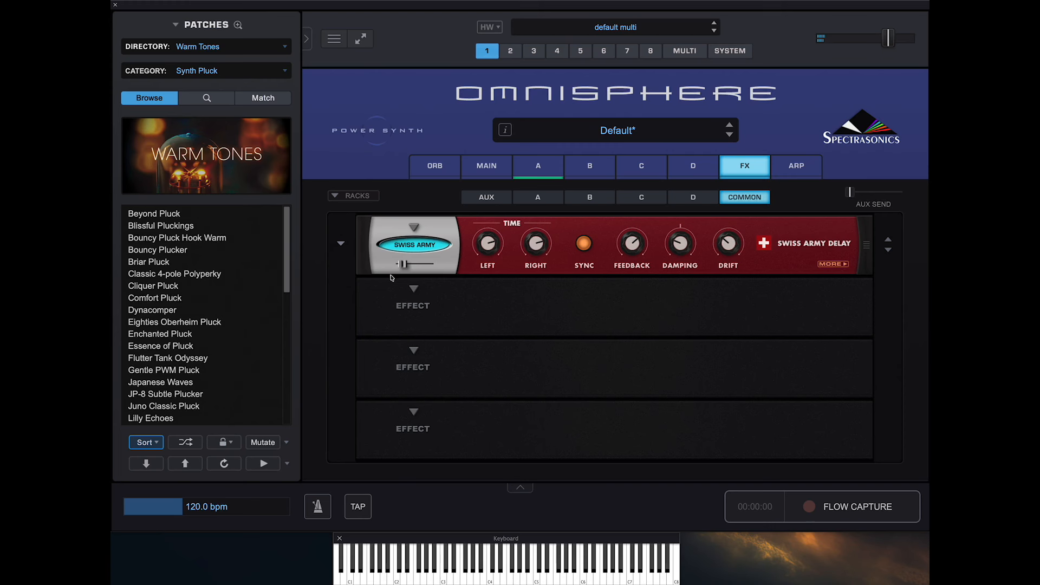
- Load a Super Verb reverb in the second slot of the common effects rack and lower its mix
left_click(413, 291)
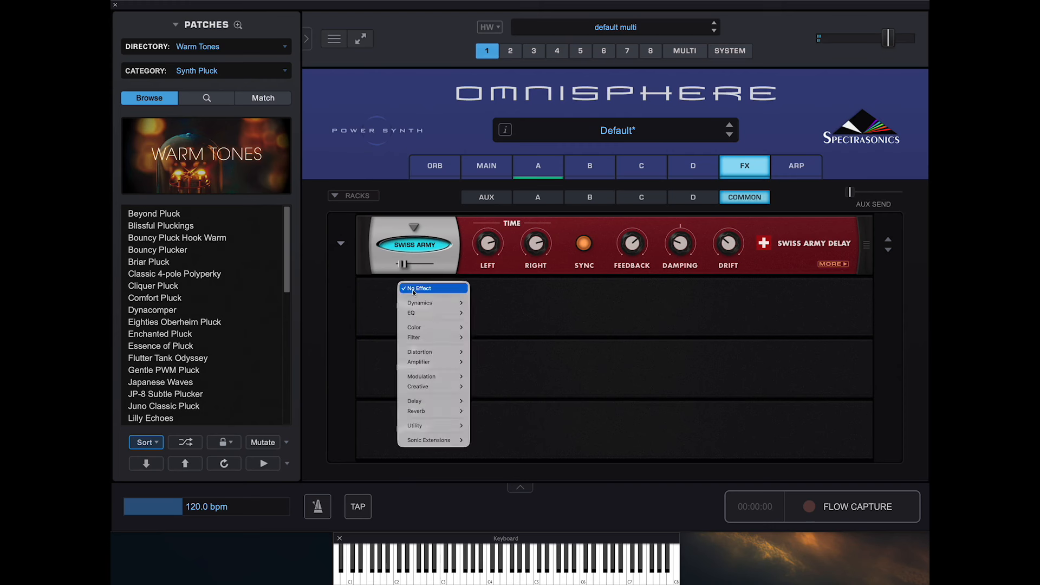
mouse_move(427, 411)
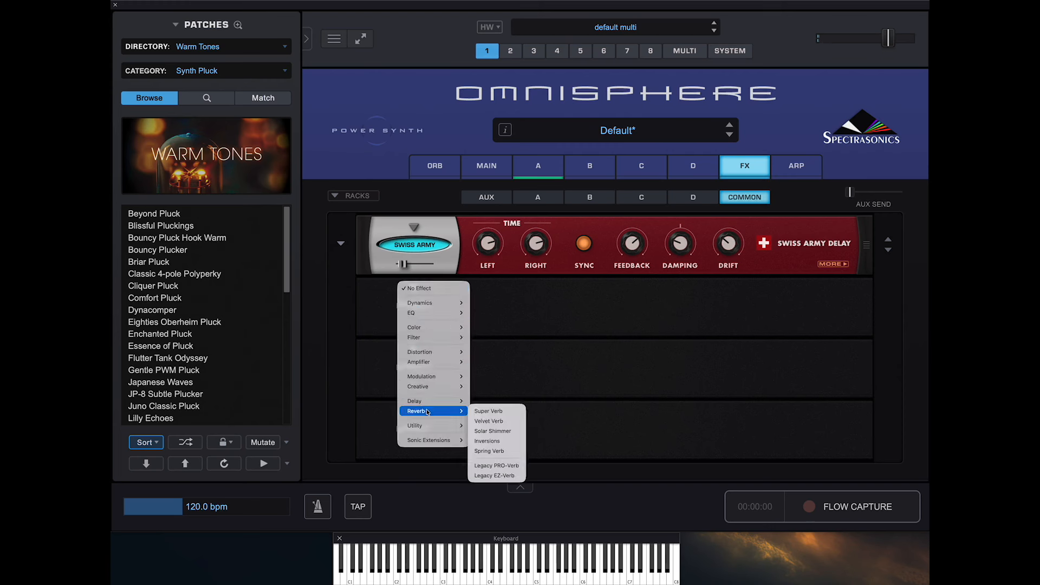
left_click(490, 411)
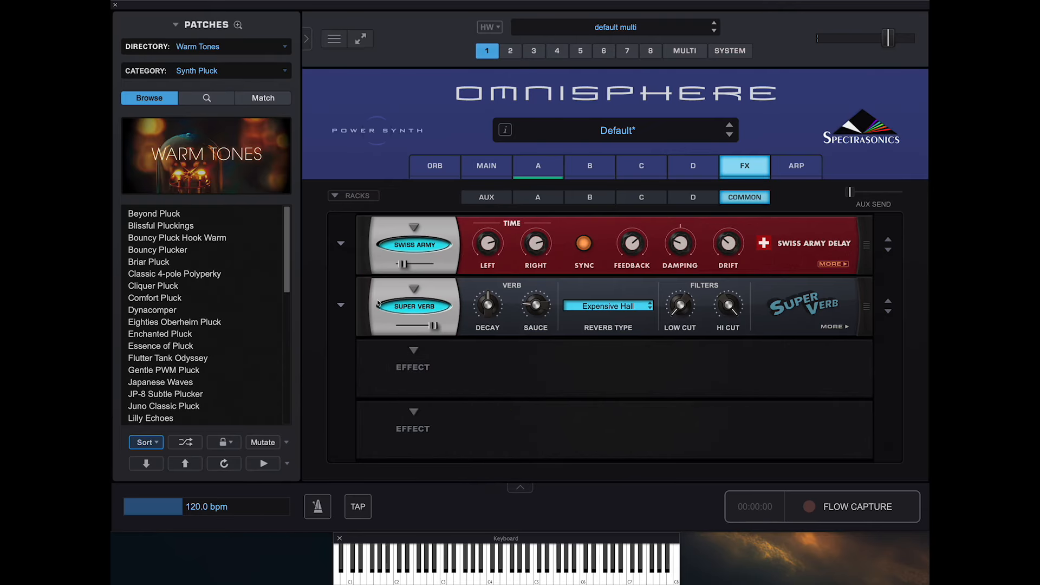
left_click_drag(433, 327, 406, 327)
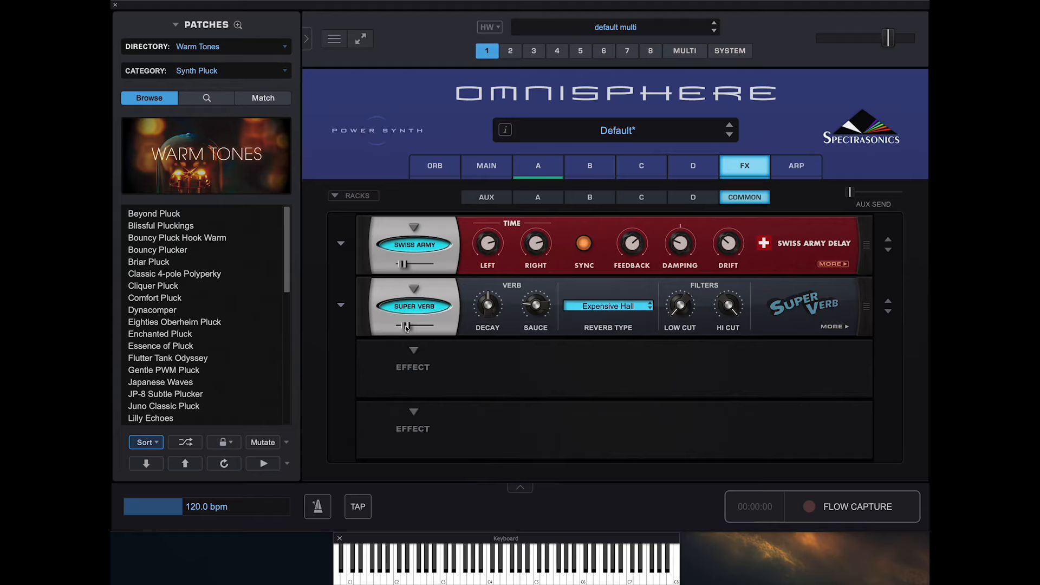
- Set the Super Verb's reverb type to Super Shimmer from the Shimmer category
left_click(597, 307)
mouse_move(586, 364)
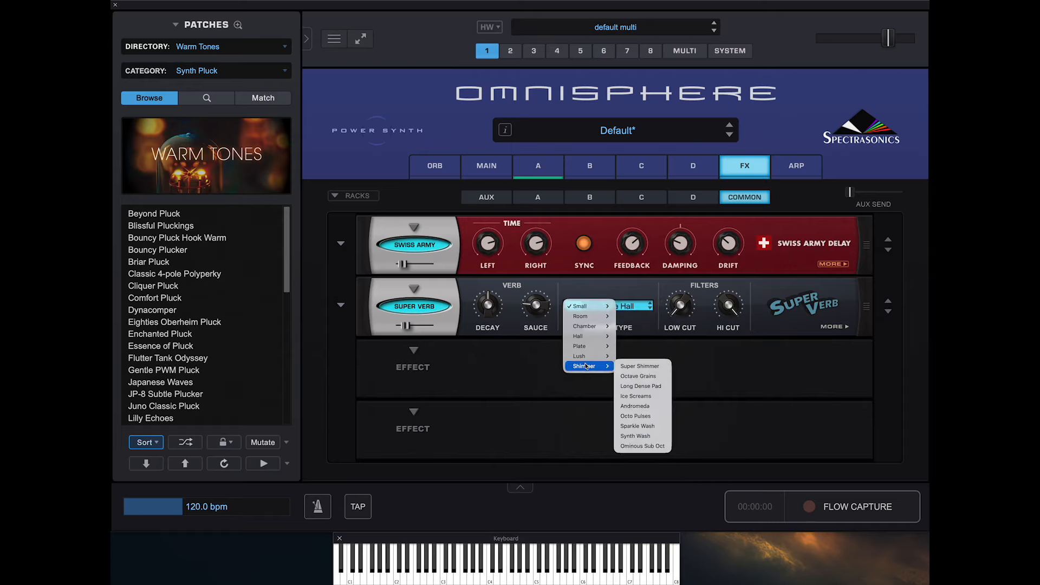
left_click(640, 367)
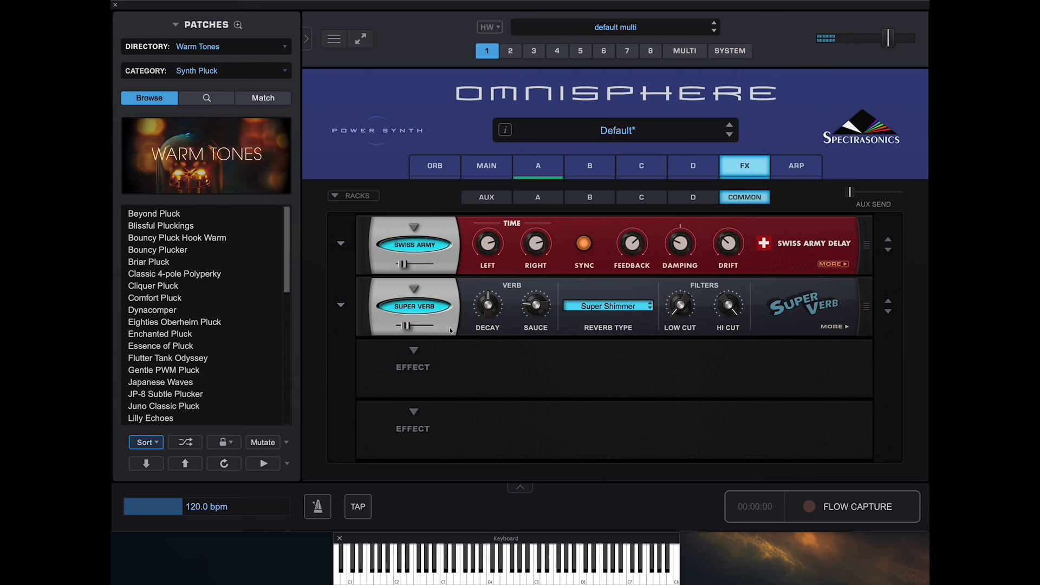
- Replace the Super Verb in the second slot of the common effects rack with a Solar Shimmer reverb and lower its mix
left_click_drag(404, 325, 403, 326)
left_click(414, 290)
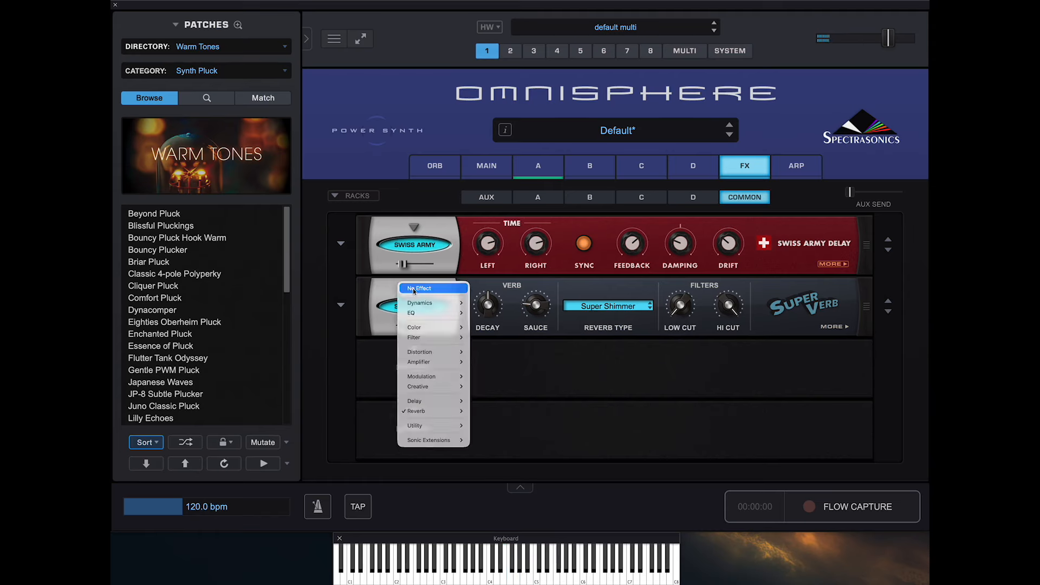
mouse_move(426, 409)
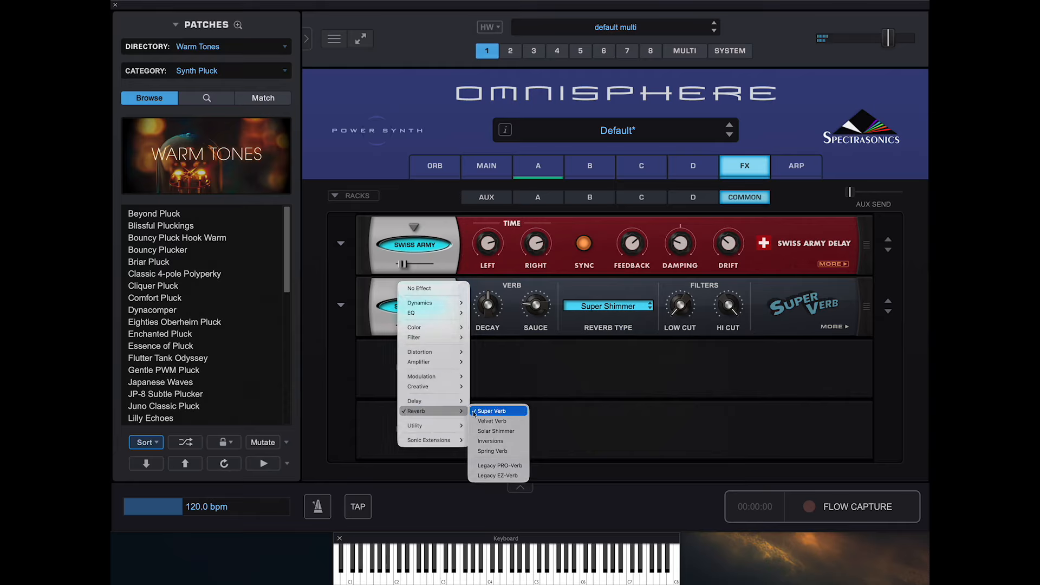
left_click(512, 431)
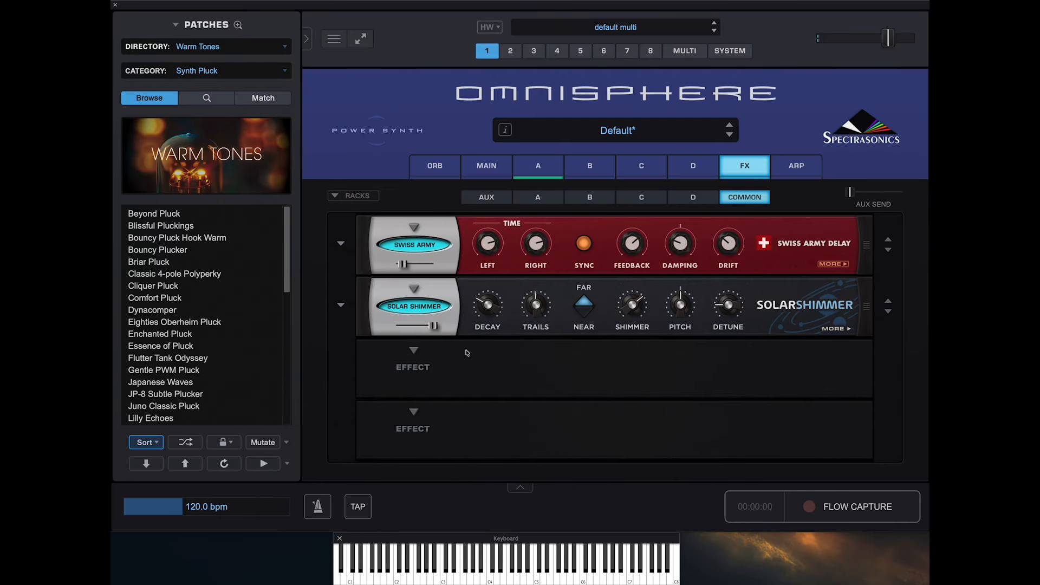
left_click_drag(435, 325, 409, 326)
- Load the Long Pad Dense preset in the Solar Shimmer and lower its mix to roughly halfway
left_click(340, 306)
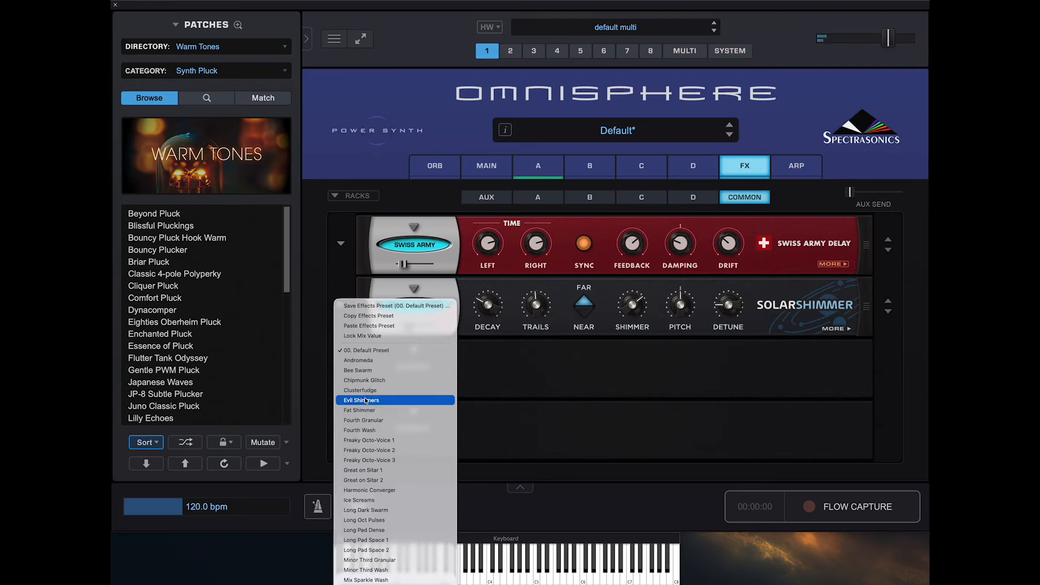
scroll(371, 422, "down", 5)
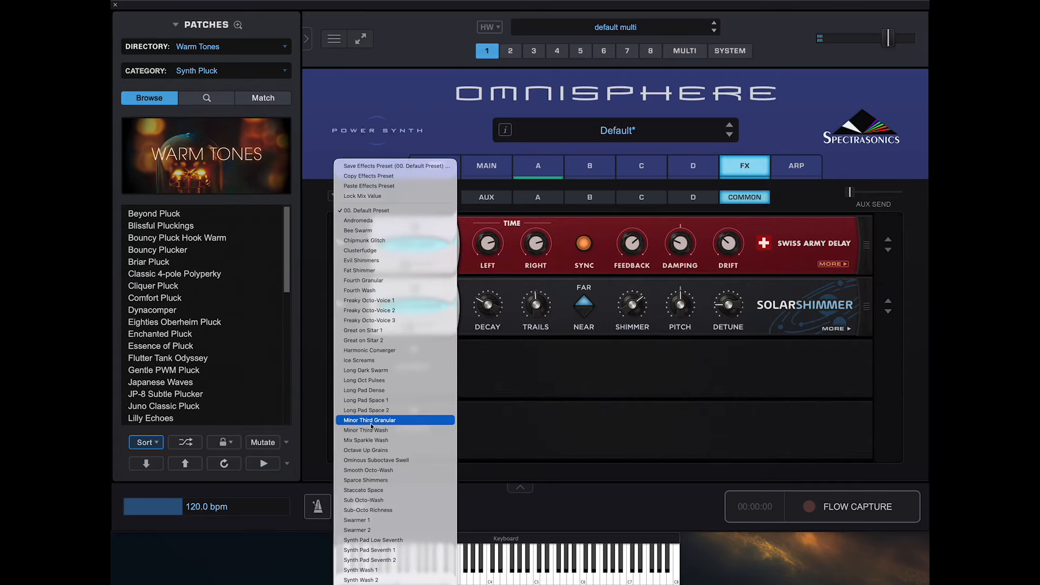
left_click(380, 394)
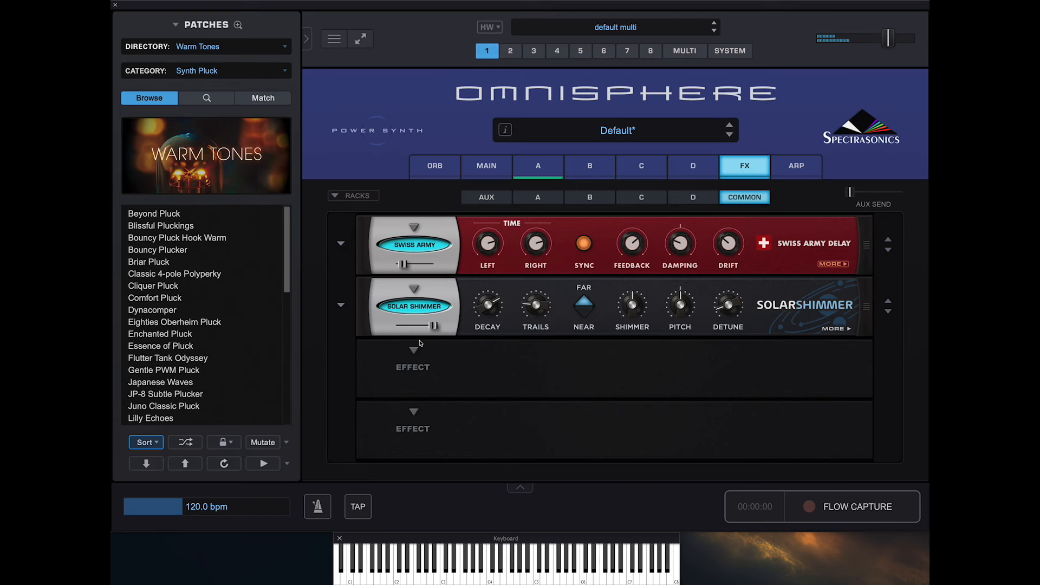
mouse_move(433, 326)
left_mouse_down()
mouse_move(381, 326)
mouse_move(424, 327)
left_mouse_up()
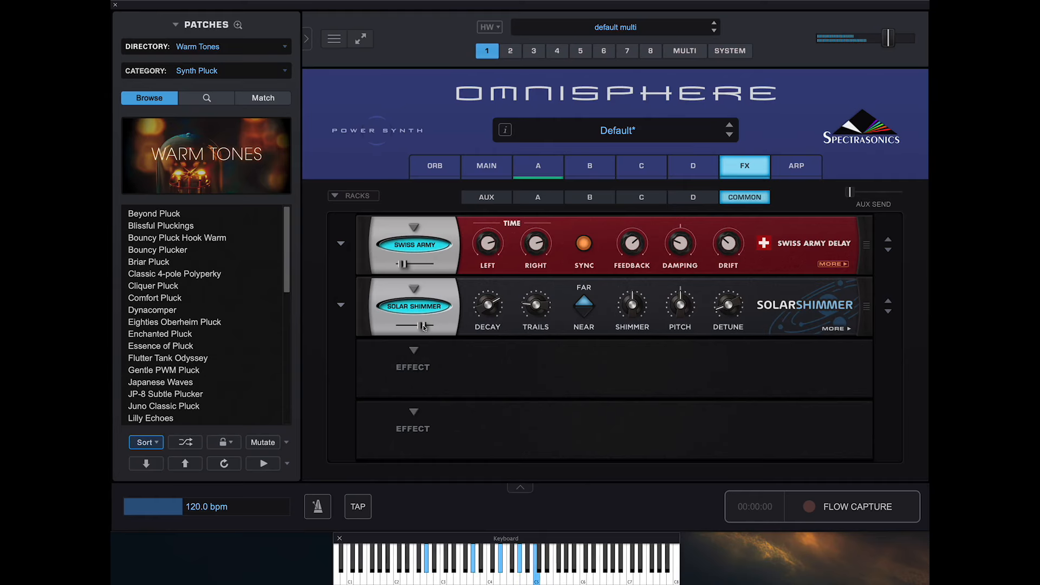
left_click_drag(424, 327, 417, 326)
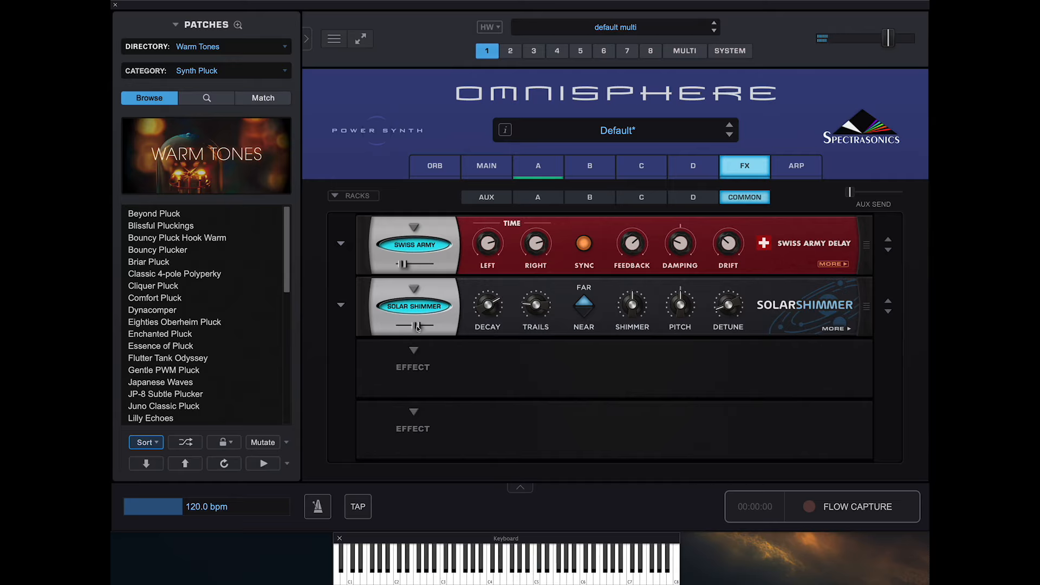
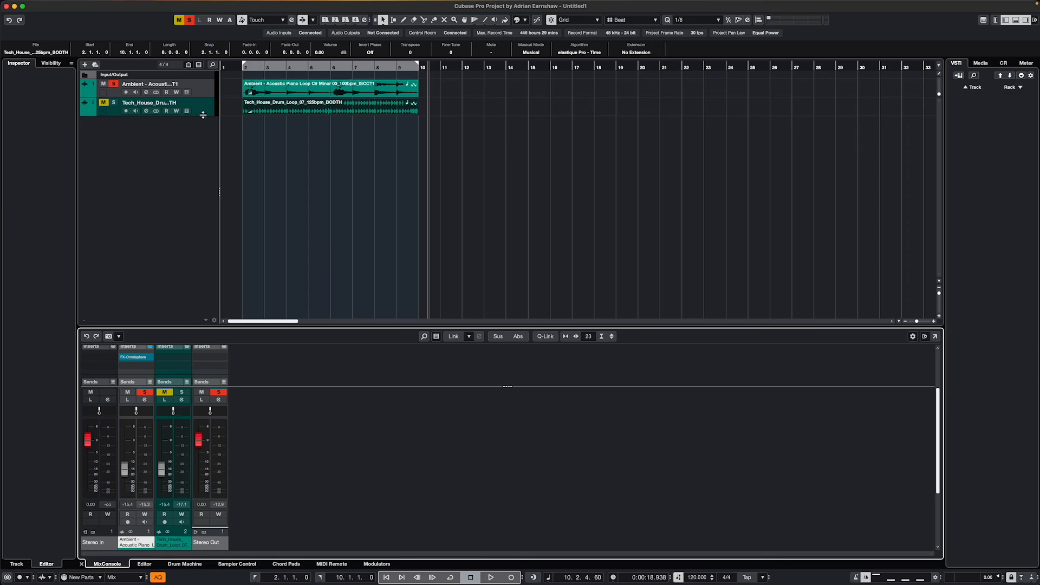
- Open the FX-Omnisphere insert on the Ambient acoustic piano loop track and place its window clear of the timeline ruler
left_click(209, 87)
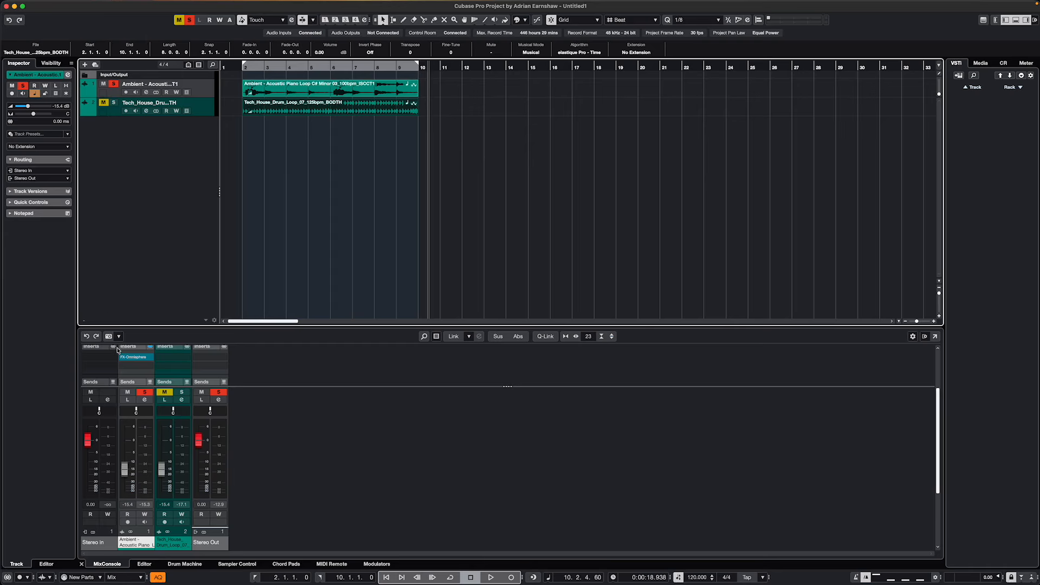
left_click(272, 92)
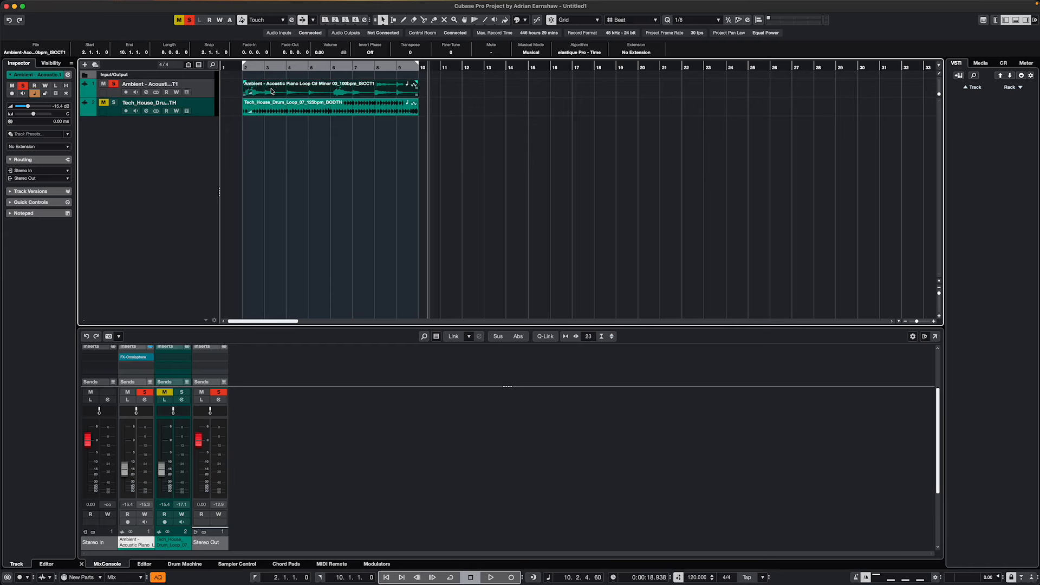
left_click(196, 109)
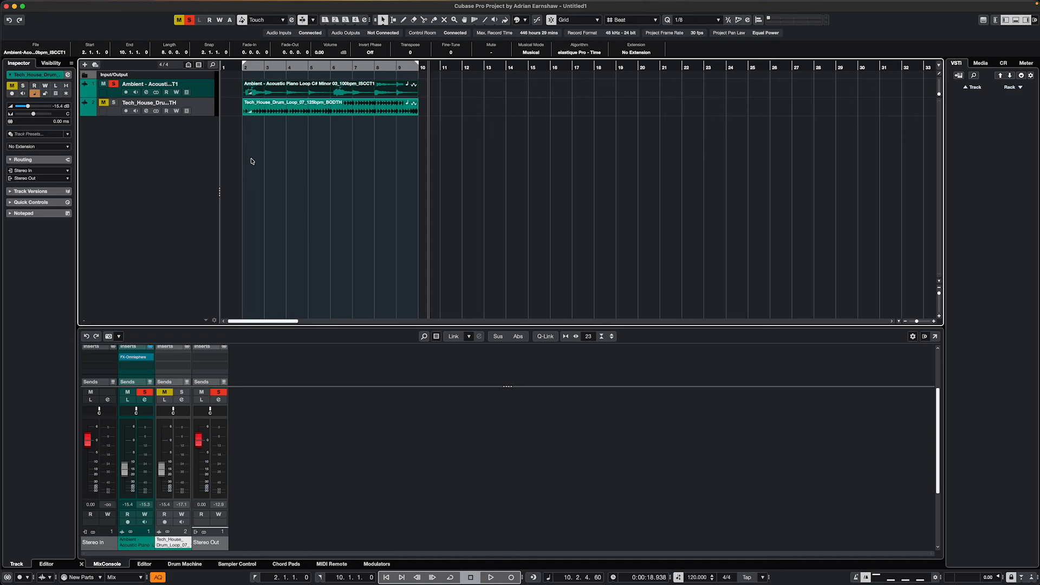
left_click(130, 359)
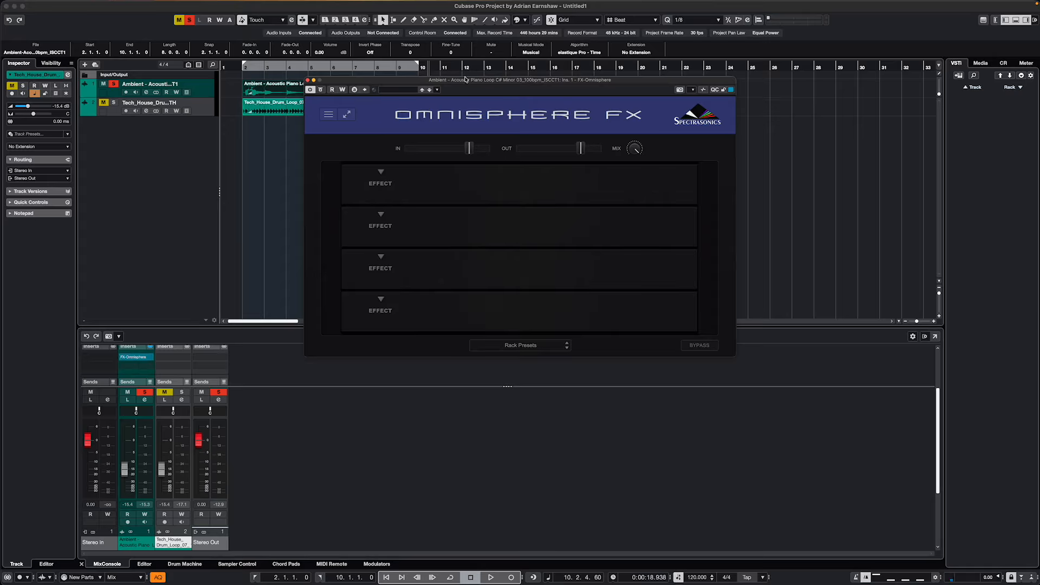
left_click_drag(542, 81, 538, 127)
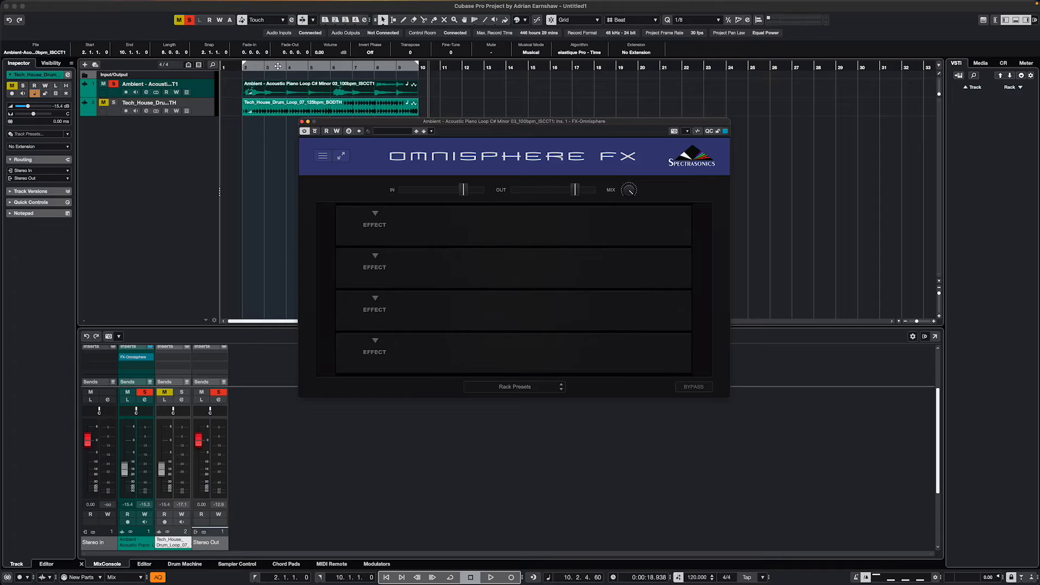
- Play the piano loop briefly from bar 2 to hear it without effects
left_click(240, 69)
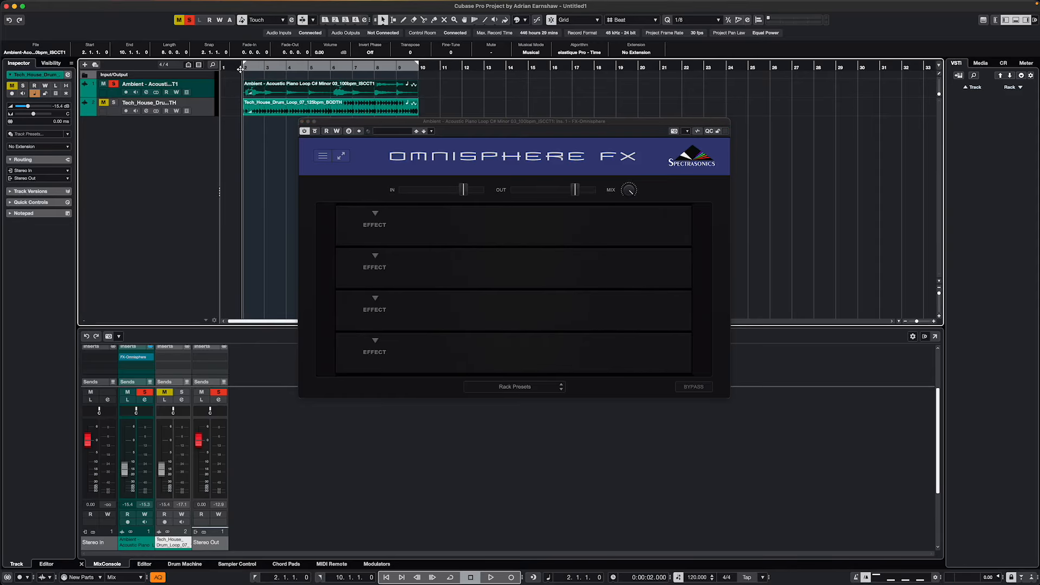
key("space")
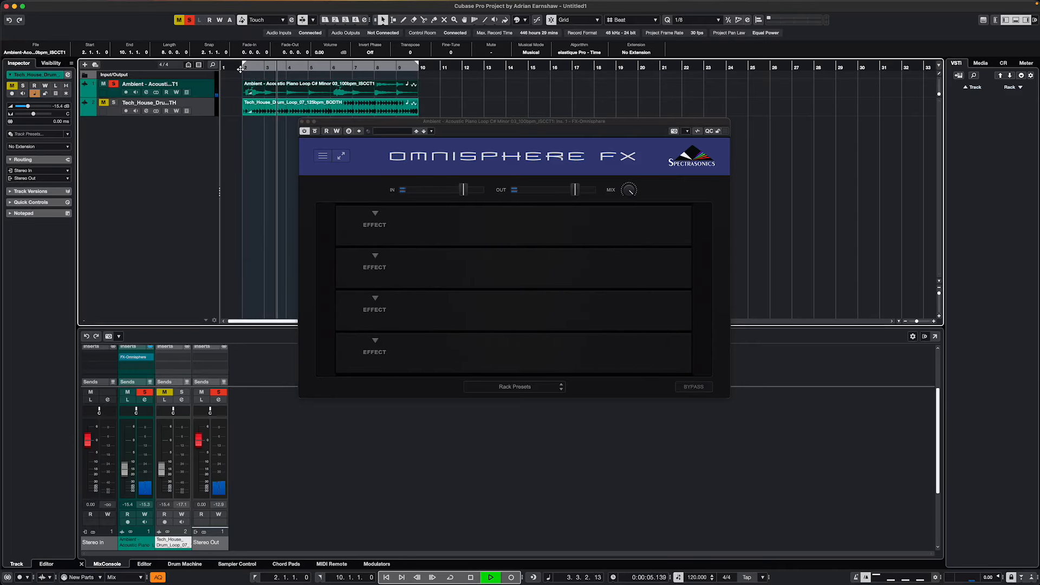
key("space")
- Turn on cycle playback for the existing locator range and start playing the piano loop
left_click(375, 214)
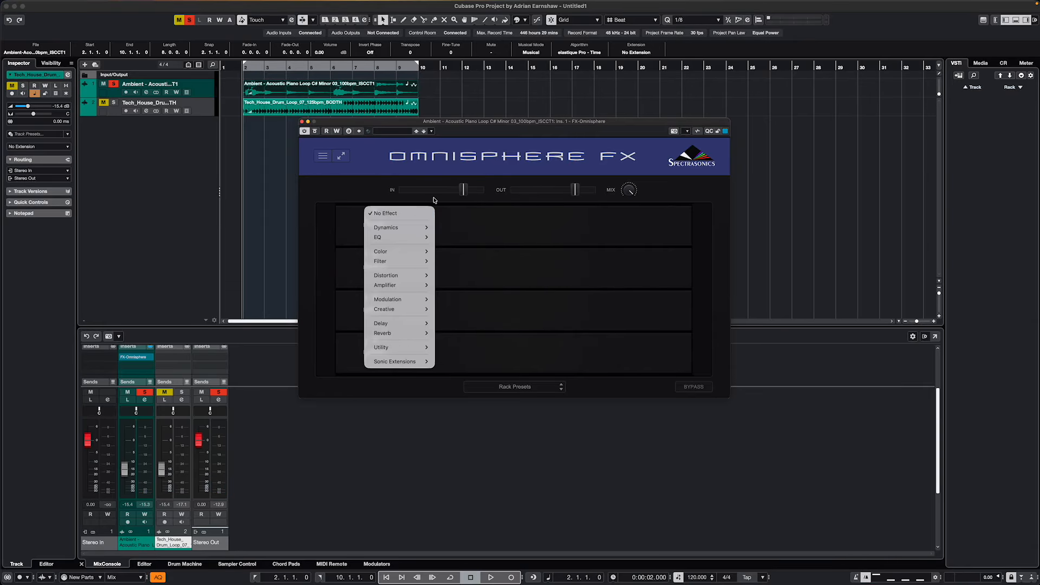
key("KP_Divide")
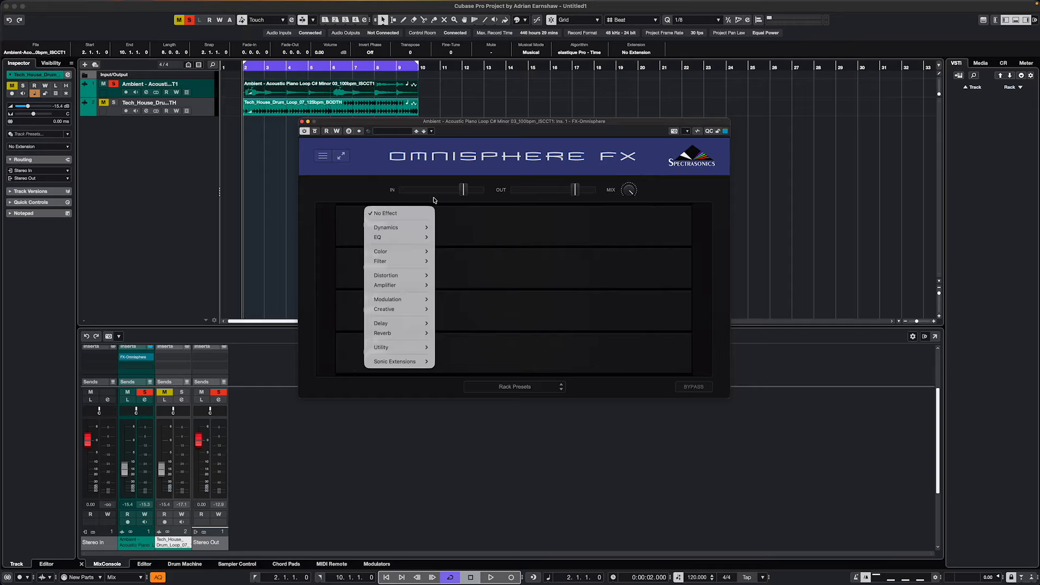
left_click(515, 230)
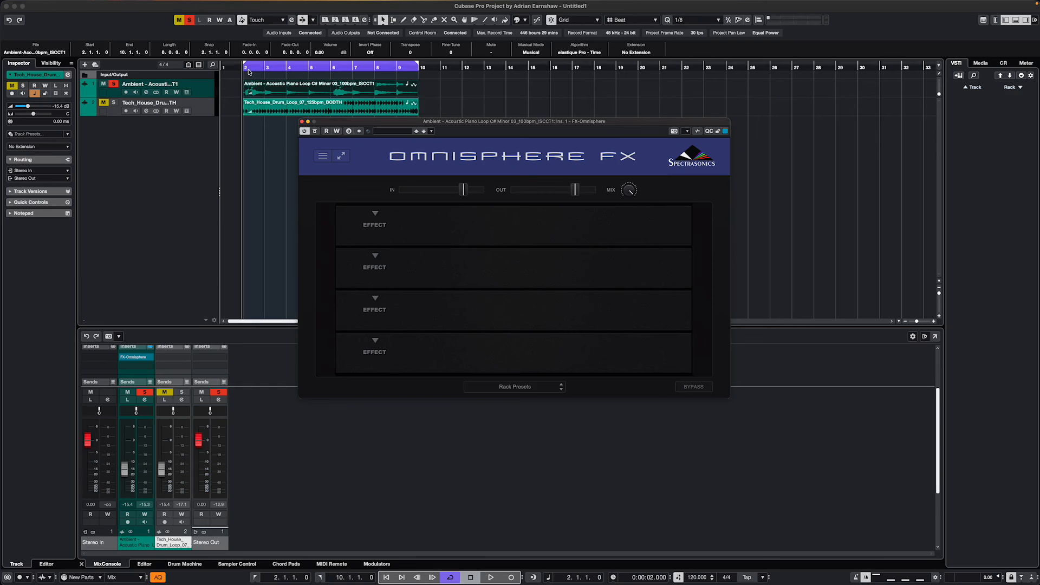
key("space")
- Load a Magnetic Echo delay in the first effect slot and lower its mix to about 46%
left_click(375, 214)
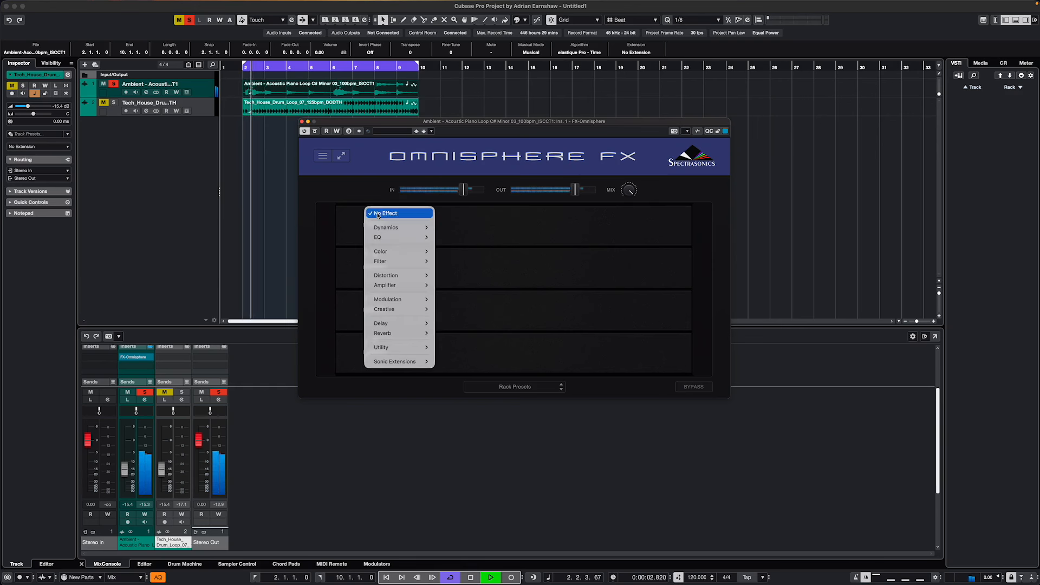
mouse_move(412, 323)
left_click(465, 333)
left_click_drag(389, 242, 375, 240)
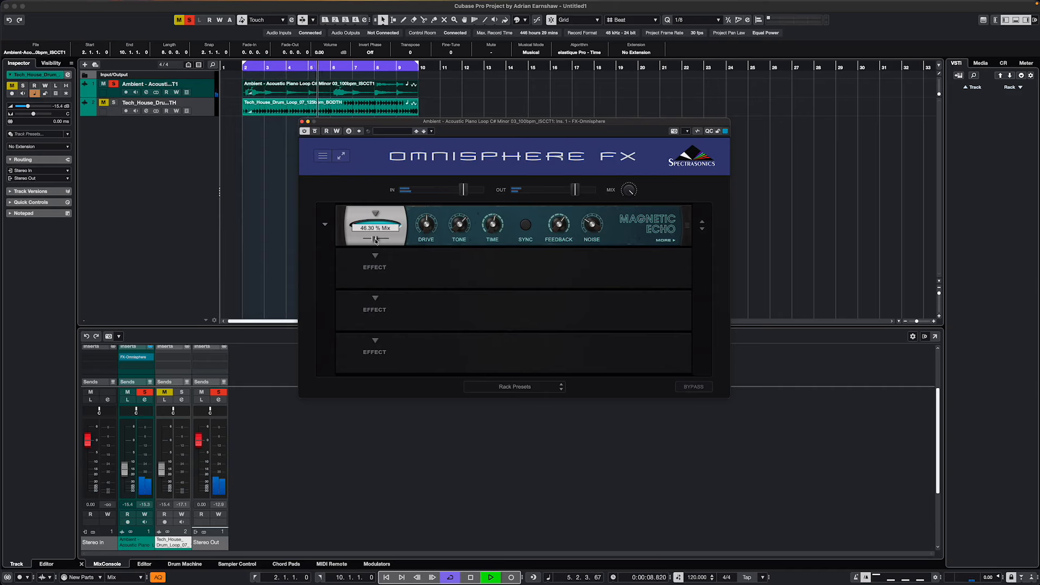
- Load a Solar Shimmer reverb in the second effect slot with a reduced mix, and raise the rack's output level
left_click(375, 257)
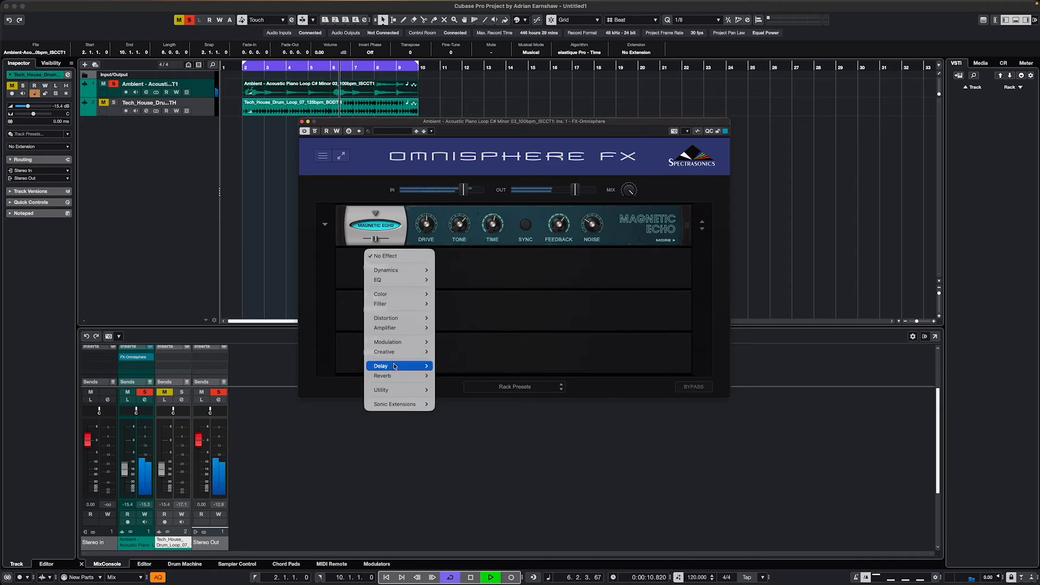
mouse_move(406, 376)
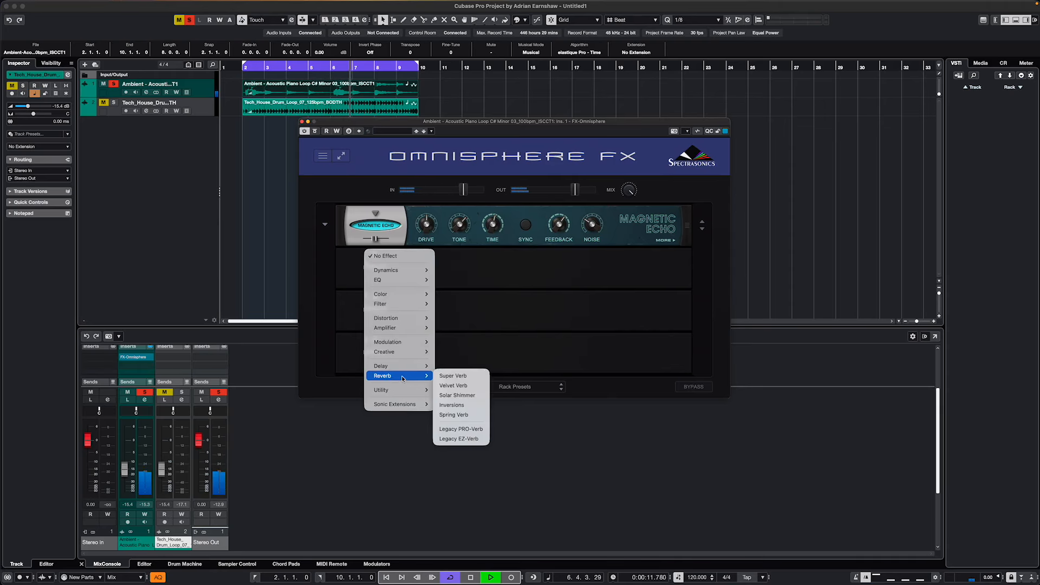
left_click(457, 395)
left_click_drag(385, 282, 366, 282)
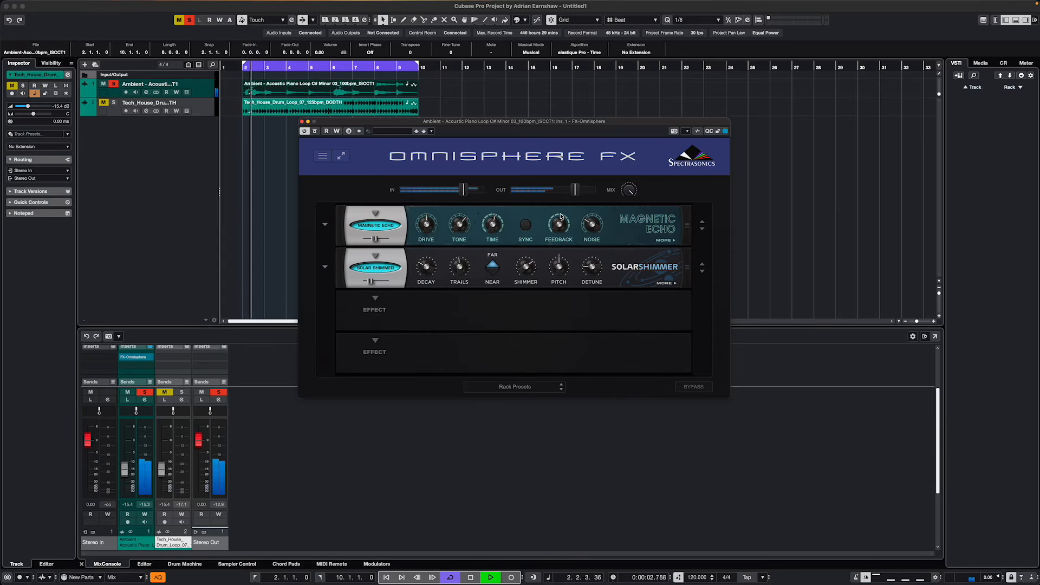
mouse_move(577, 191)
left_click_drag(576, 191, 588, 192)
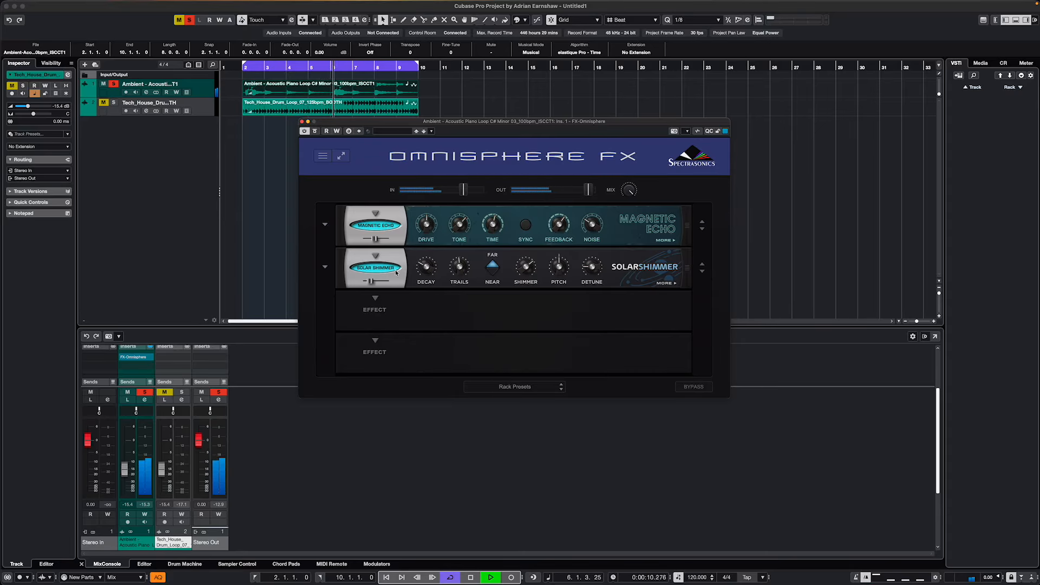
- Load the Andromeda preset in the Solar Shimmer and raise its mix
left_click(326, 267)
left_click(347, 320)
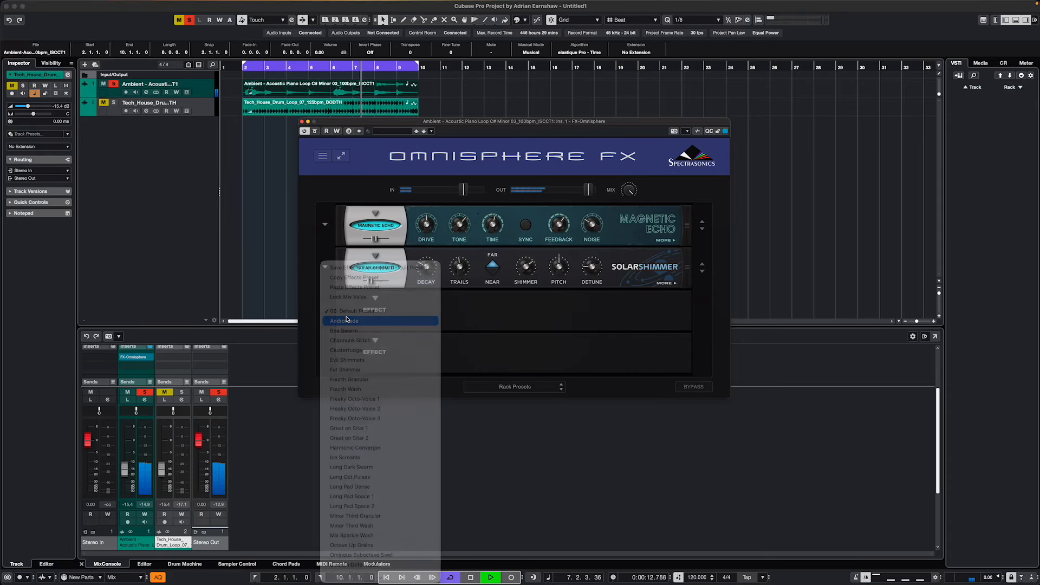
mouse_move(371, 281)
left_mouse_down()
mouse_move(389, 281)
mouse_move(380, 282)
left_mouse_up()
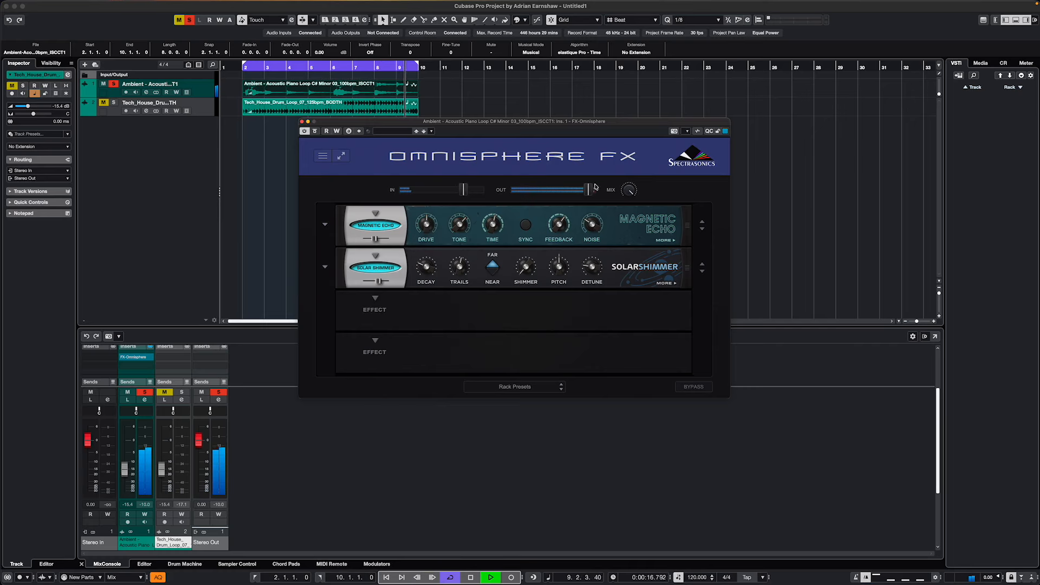
- Return the effects rack's output to about 0 dB and raise the piano channel's fader to about -11 dB
left_click_drag(595, 187, 577, 191)
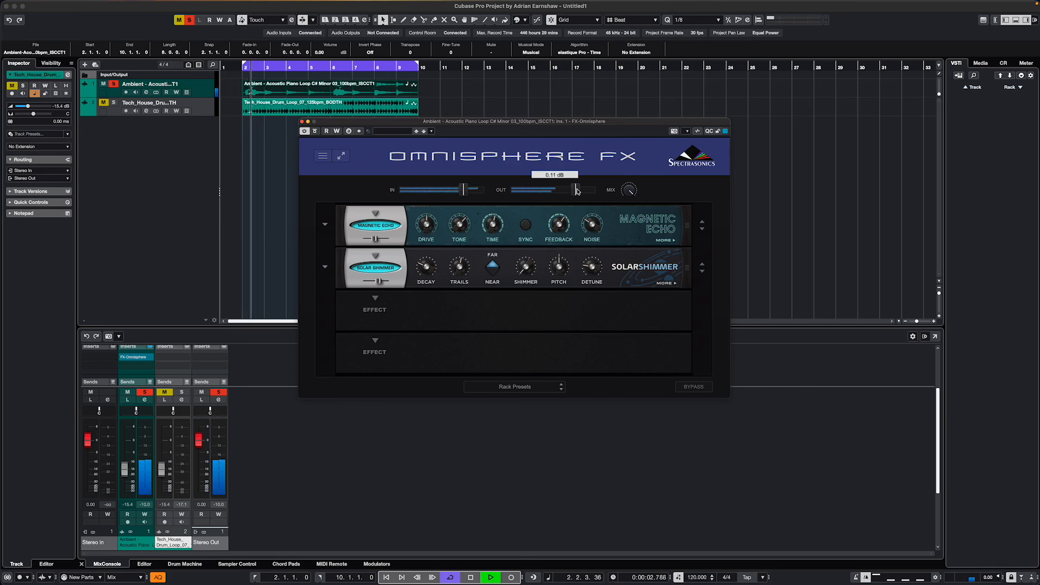
left_click_drag(127, 472, 126, 466)
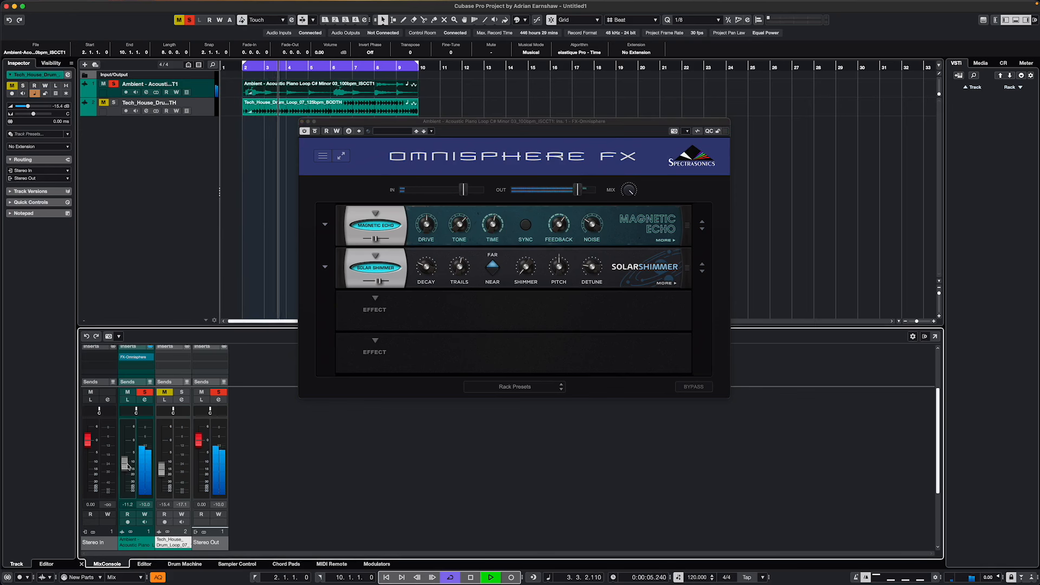
left_click(575, 193)
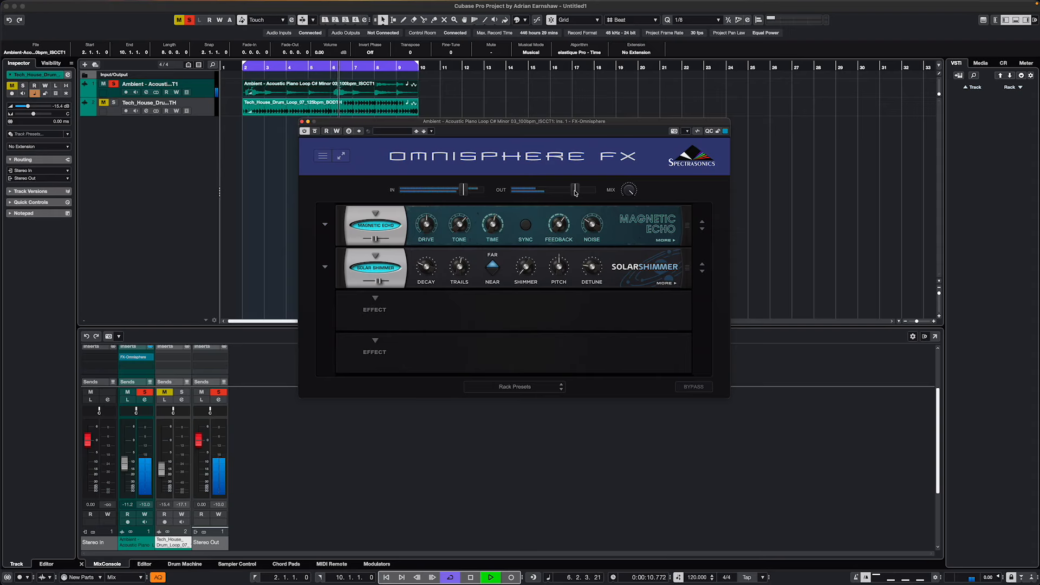
left_click_drag(126, 460, 125, 466)
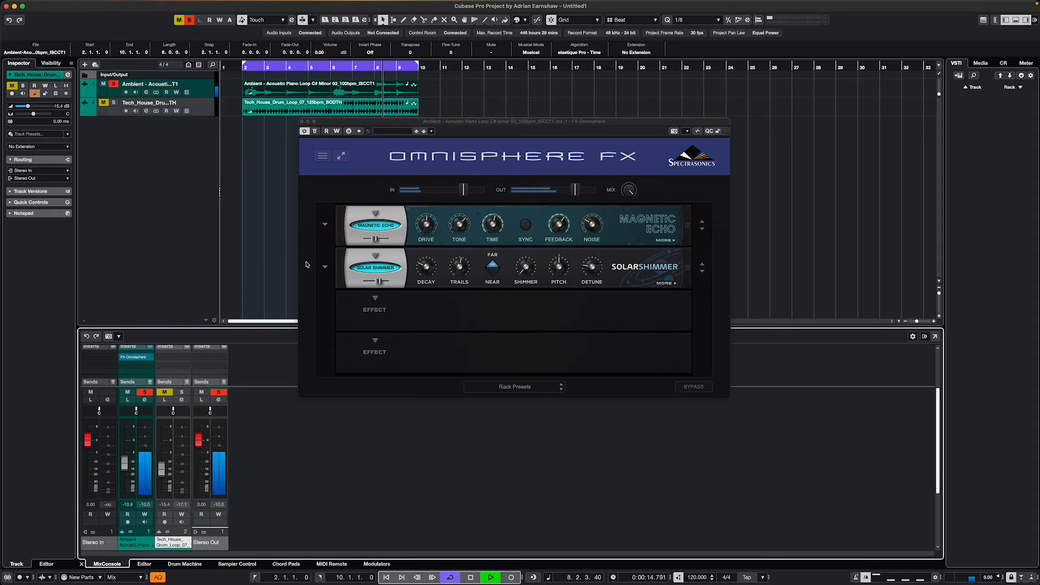
- Load the Ice Screams preset in the Solar Shimmer
left_click(324, 267)
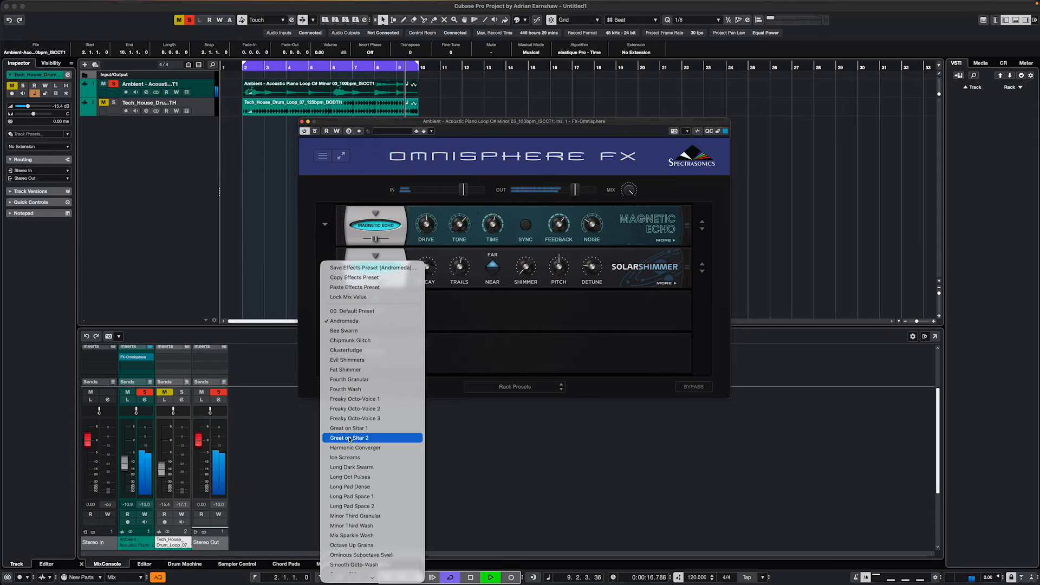
left_click(353, 457)
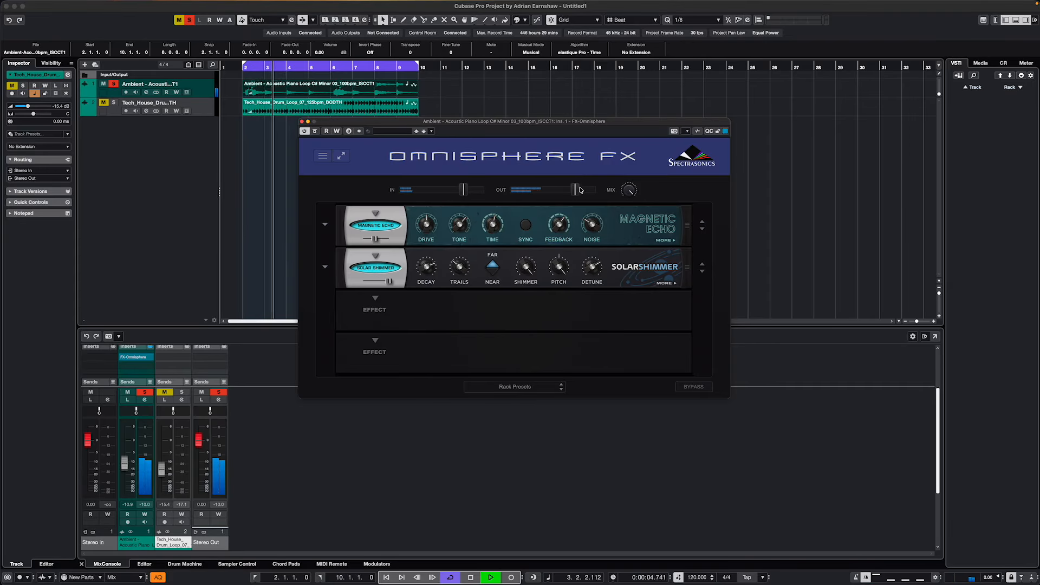
- Replace the Solar Shimmer in the second slot with a Tube Overdrive distortion and lower its mix below halfway
left_click(349, 265)
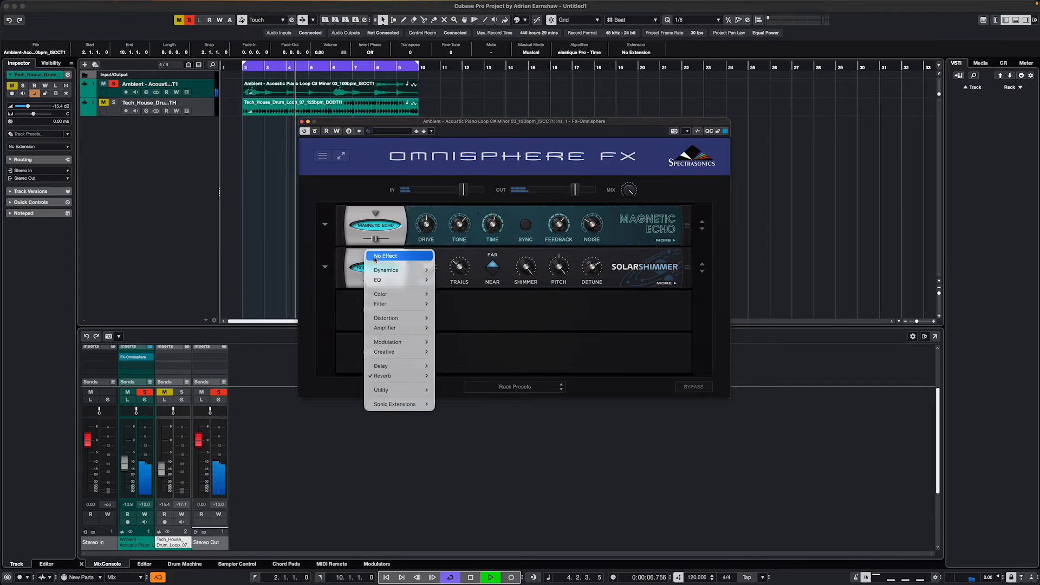
mouse_move(401, 294)
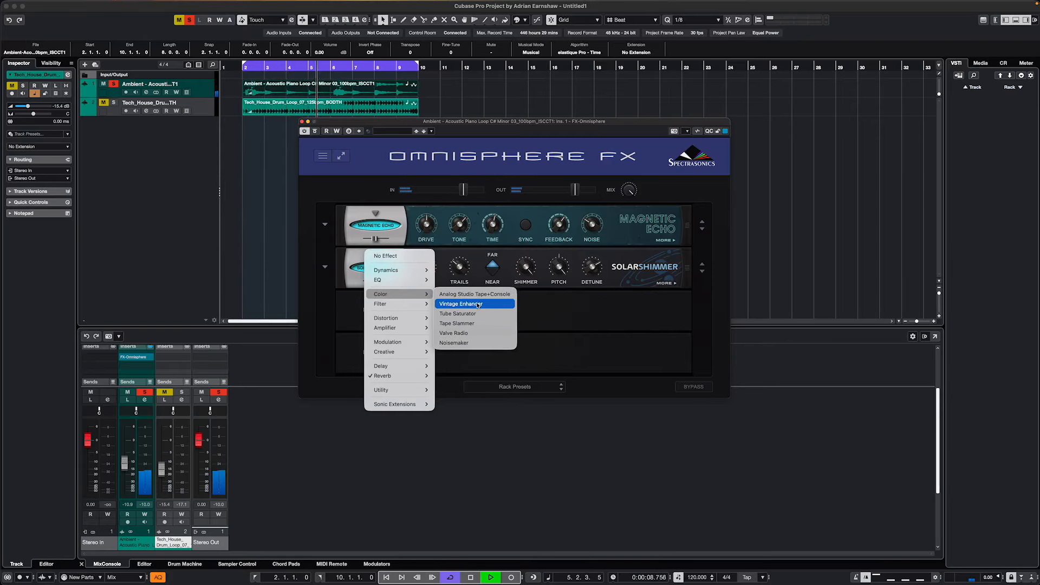
mouse_move(398, 320)
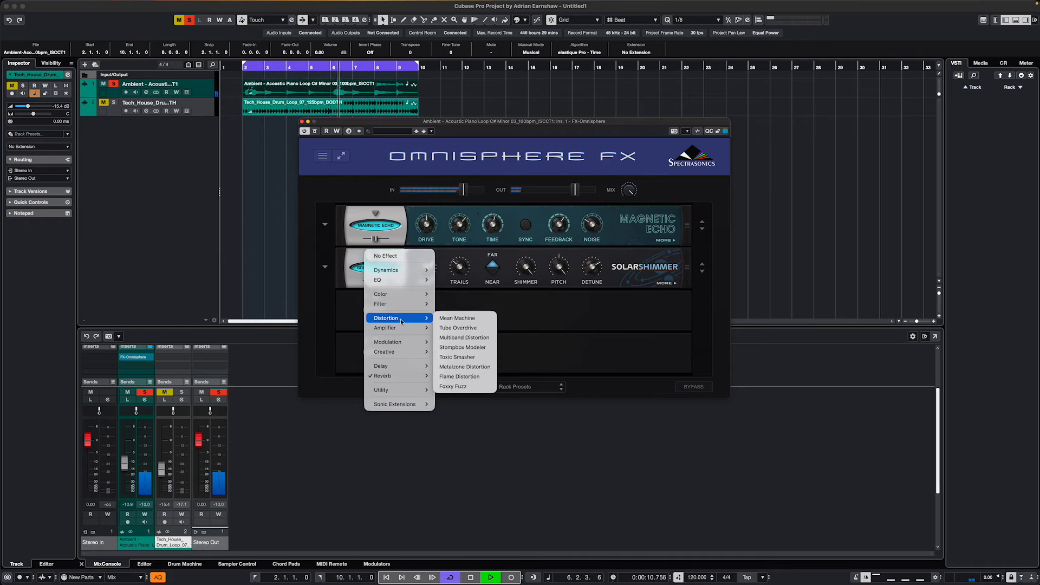
left_click(460, 327)
left_click_drag(388, 281, 377, 281)
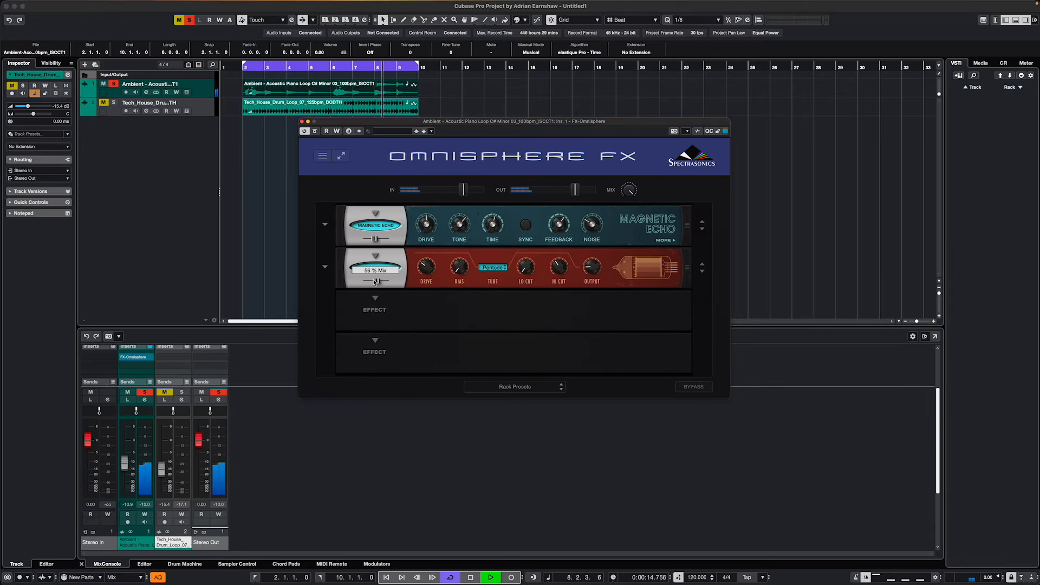
left_click_drag(373, 281, 367, 281)
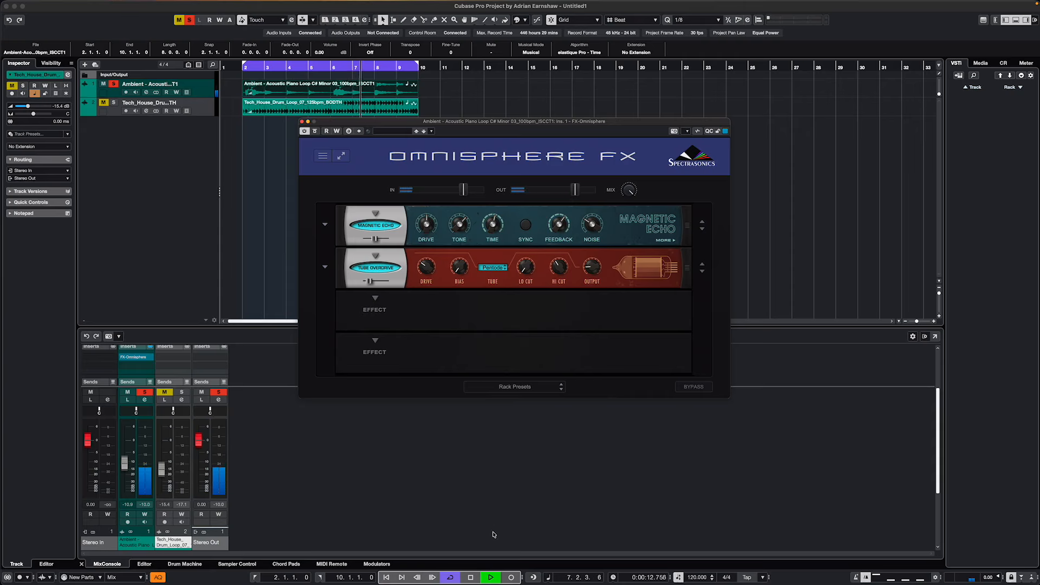
- Stop playback and solo the Tech House drum loop track in place of the piano track
left_click(470, 577)
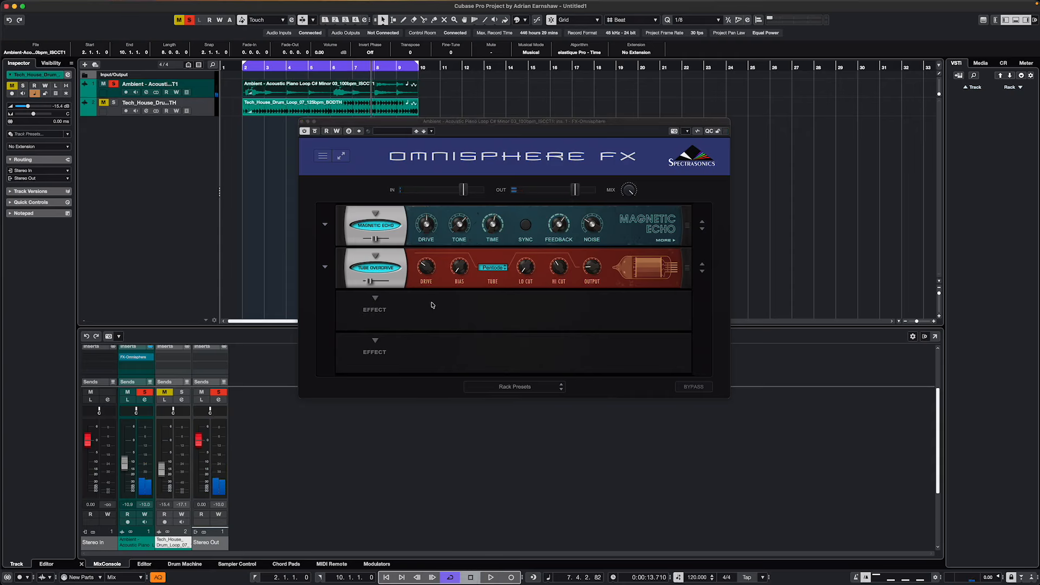
left_click(114, 84)
left_click(114, 103)
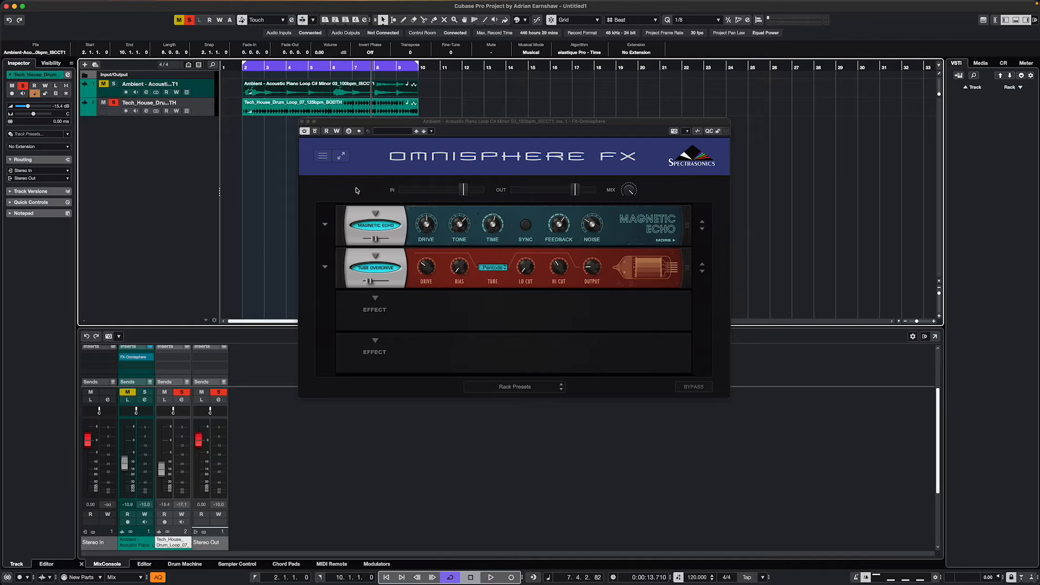
- Undo the last mix change in the Omnisphere FX rack
left_click(330, 154)
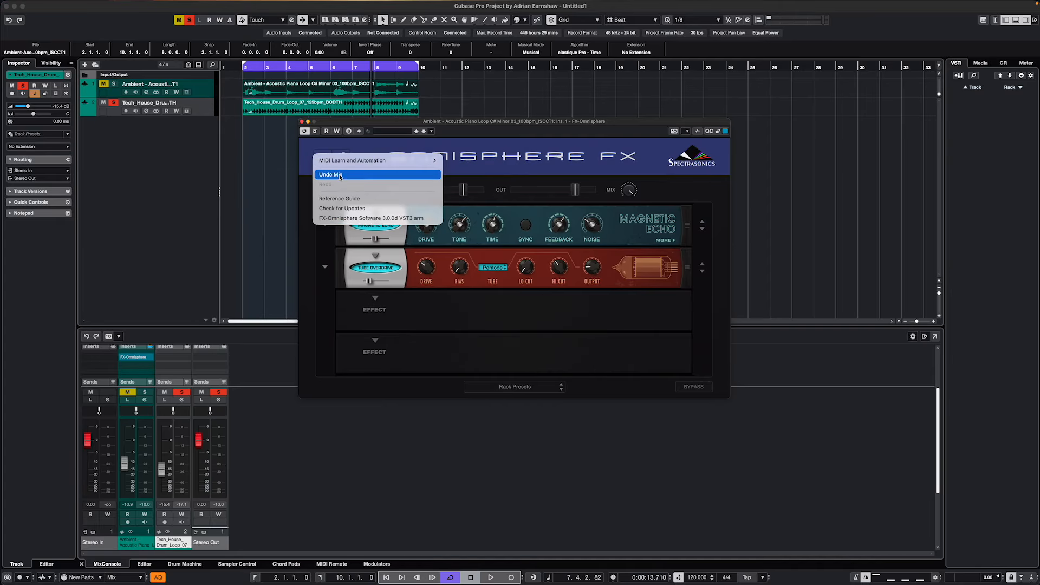
left_click(340, 175)
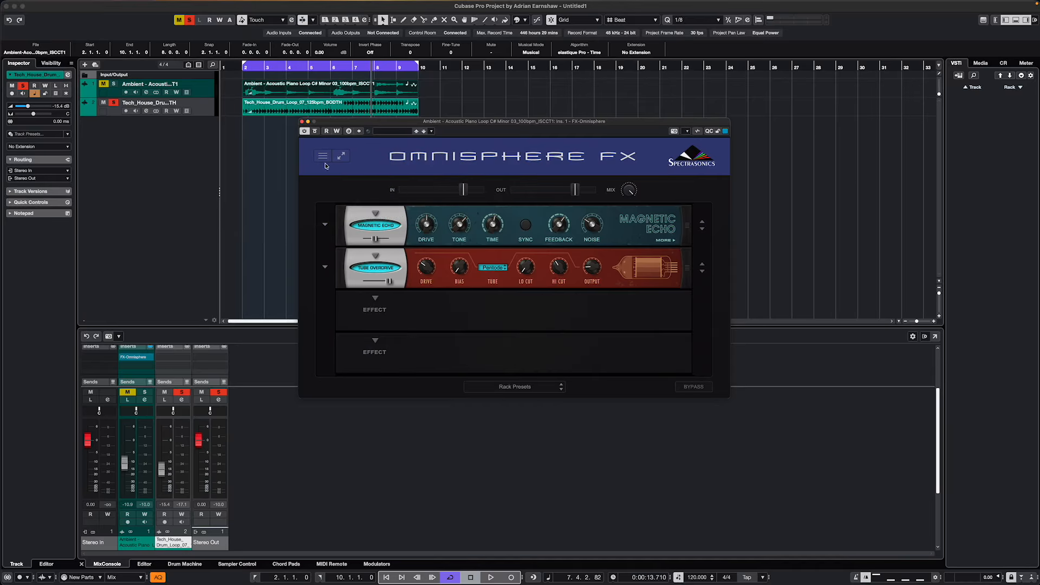
left_click(325, 157)
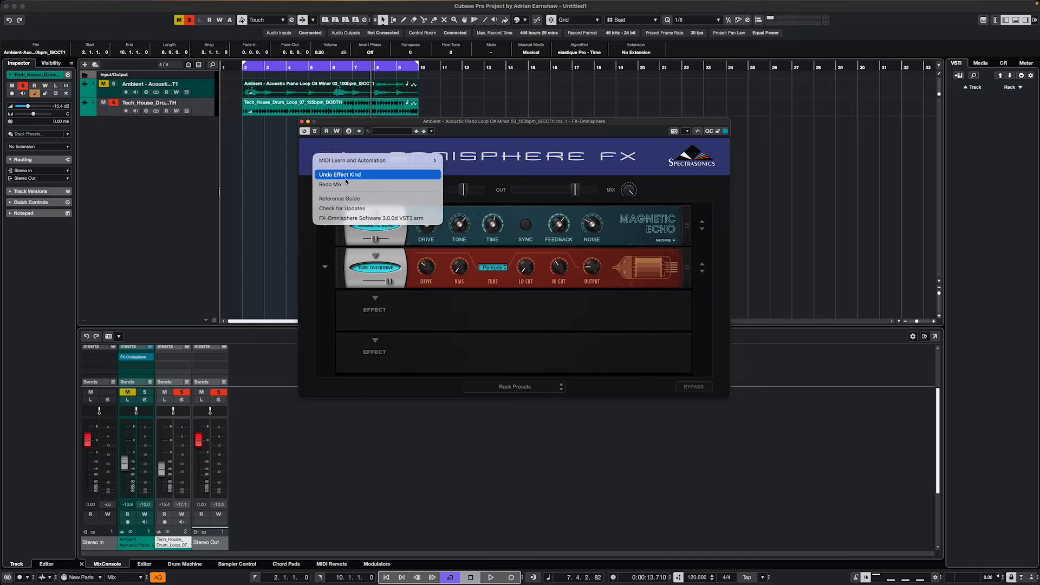
left_click(546, 176)
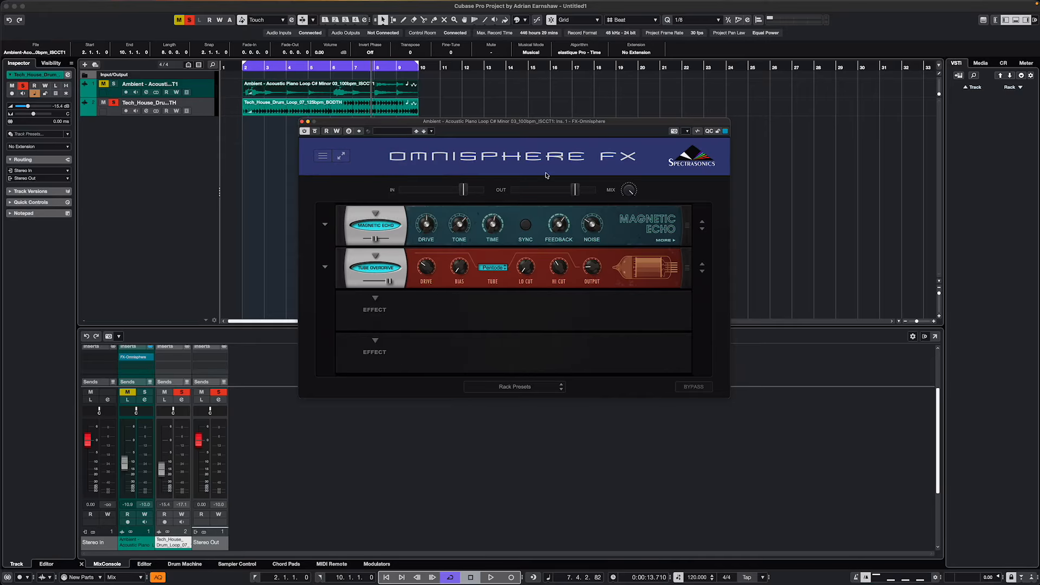
- Clear all effects from the Omnisphere FX rack by loading the 00. Empty Rack preset
left_click(323, 226)
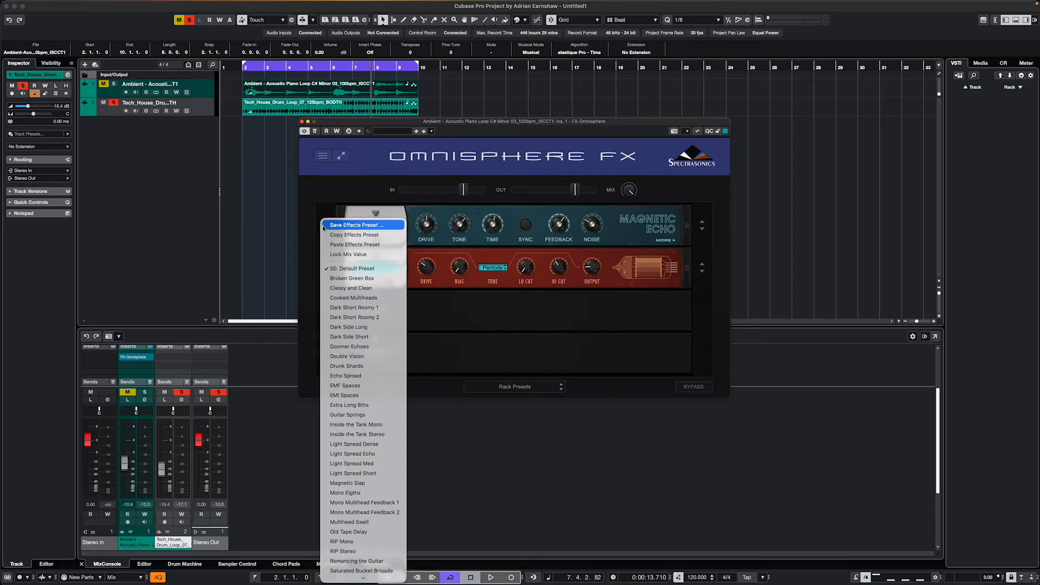
left_click(487, 312)
left_click(539, 387)
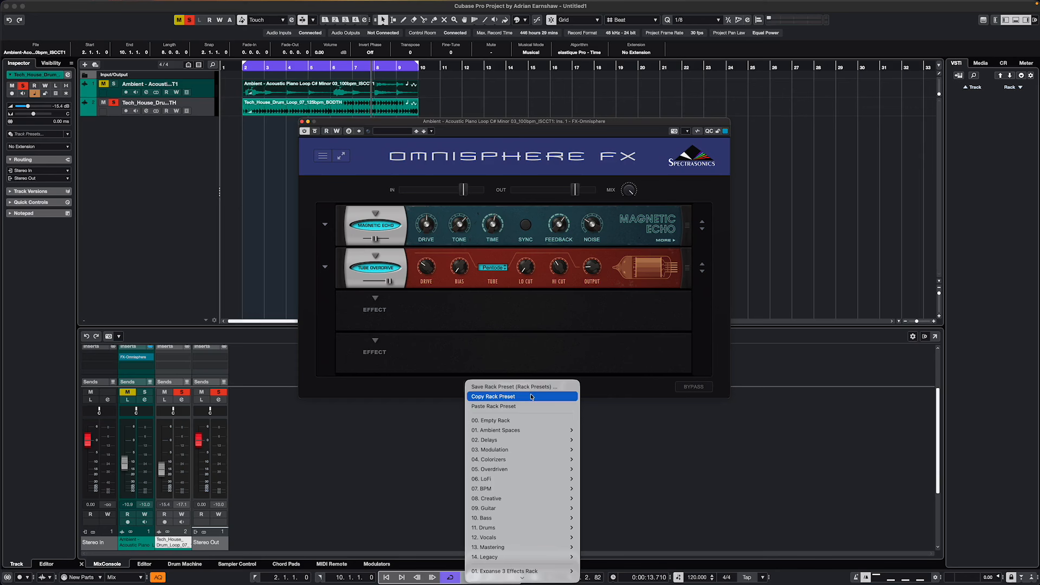
left_click(518, 419)
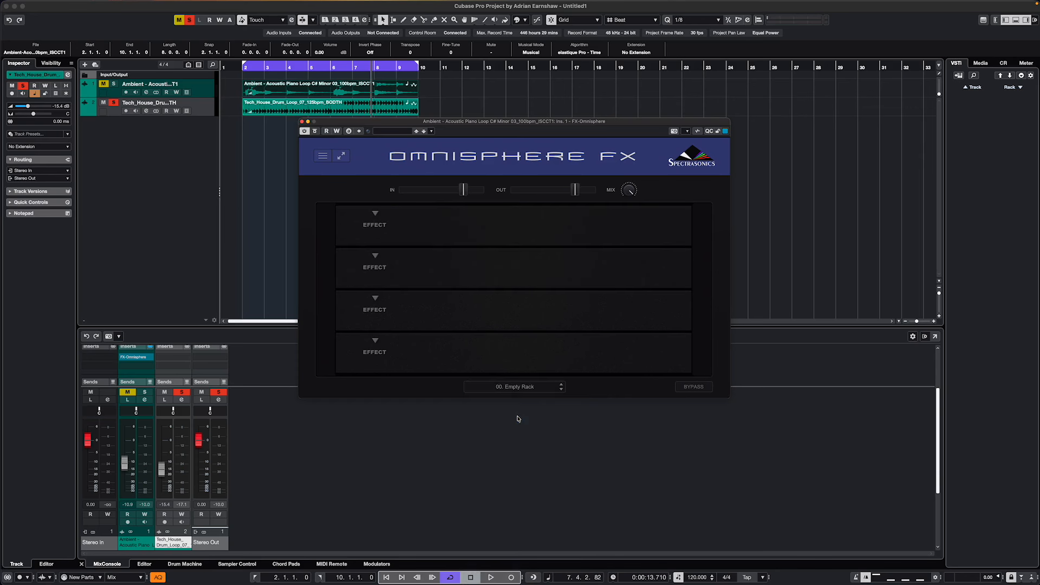
- Play the drum loop from bar 2 and raise its channel fader to about -7.87 dB
left_click(242, 70)
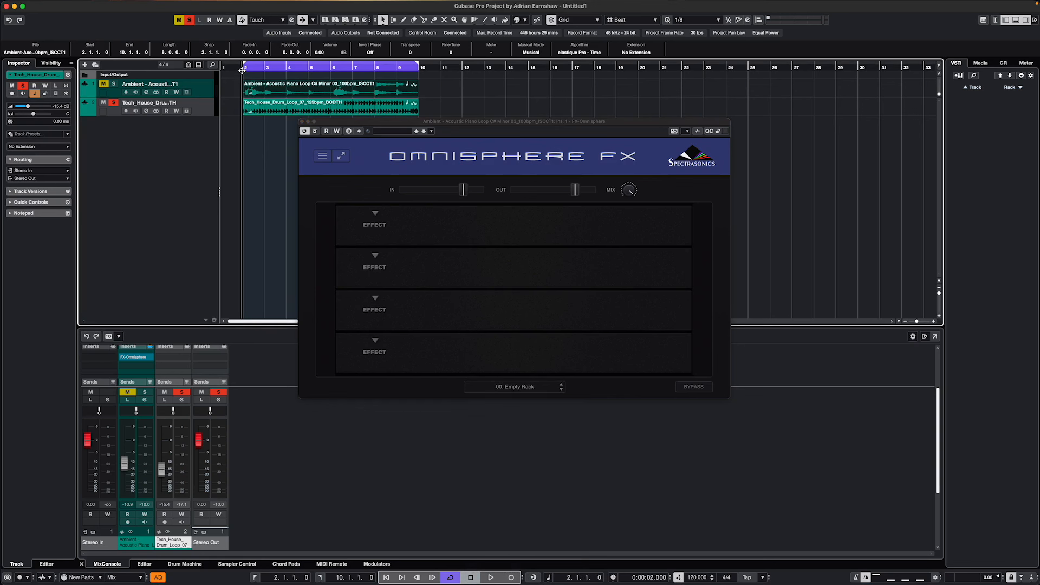
key("space")
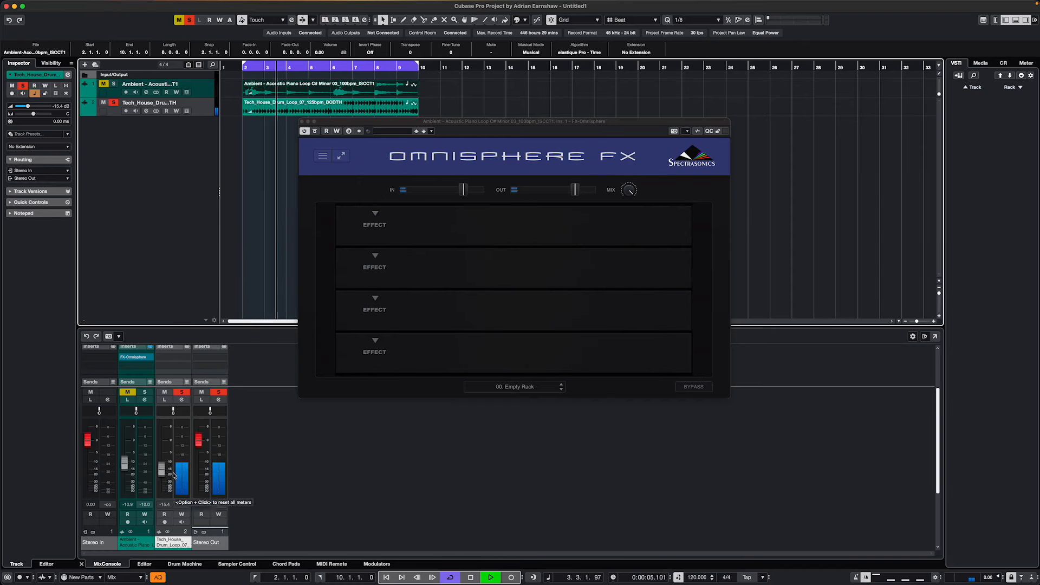
left_click_drag(166, 475, 169, 463)
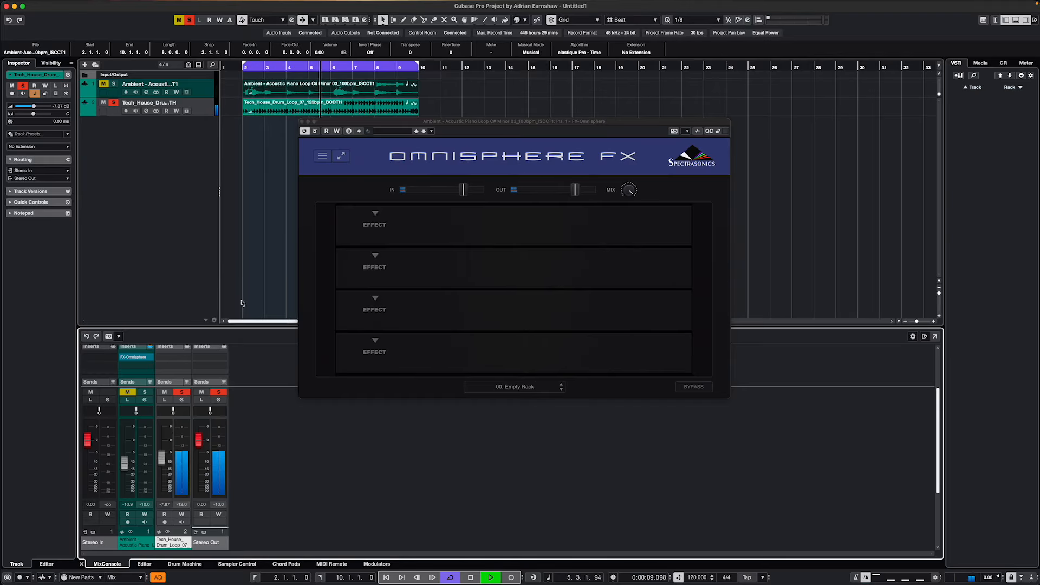
key("space")
- Restart playback from bar 2 and load the Shimmers of Bliss rack preset from the Ambient Spaces Shimmer category
left_click(246, 72)
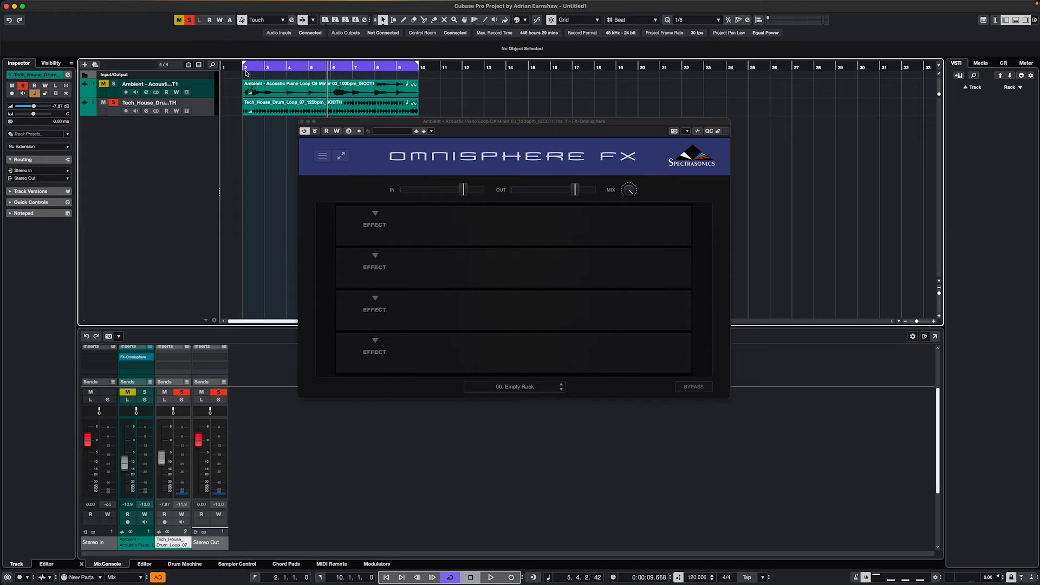
left_click(242, 70)
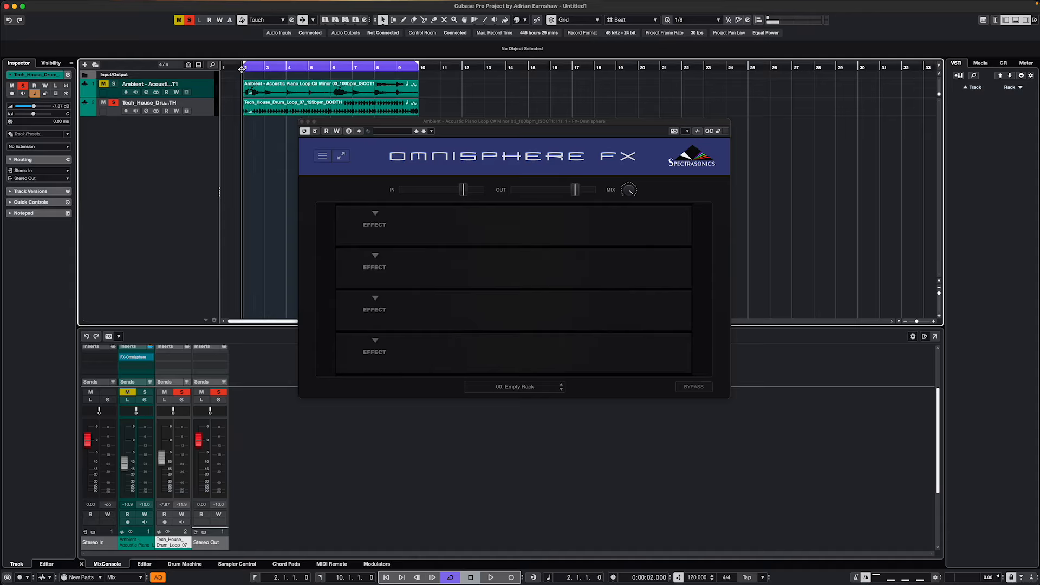
key("space")
left_click(375, 215)
mouse_move(398, 254)
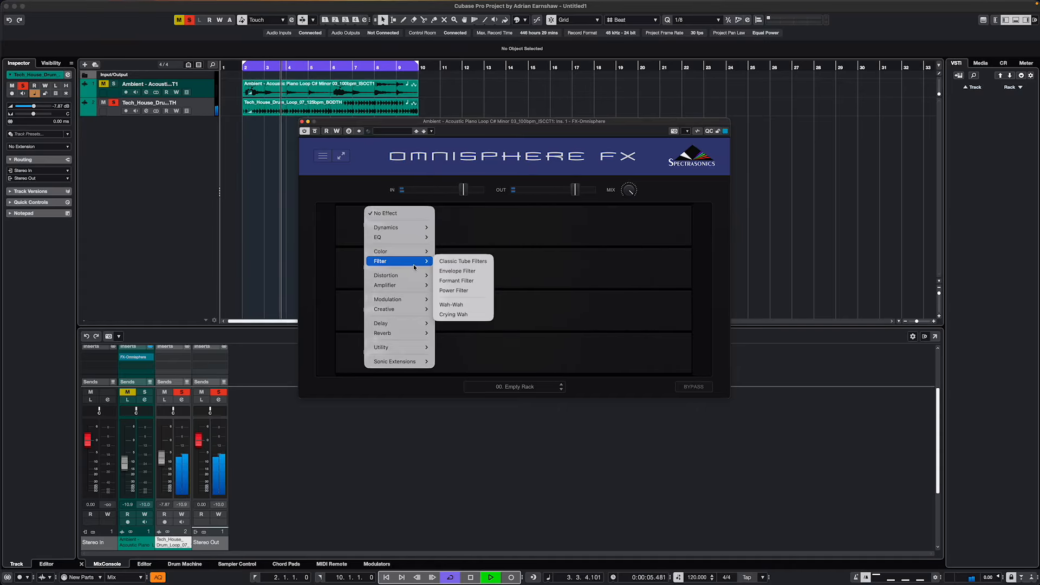
left_click(344, 191)
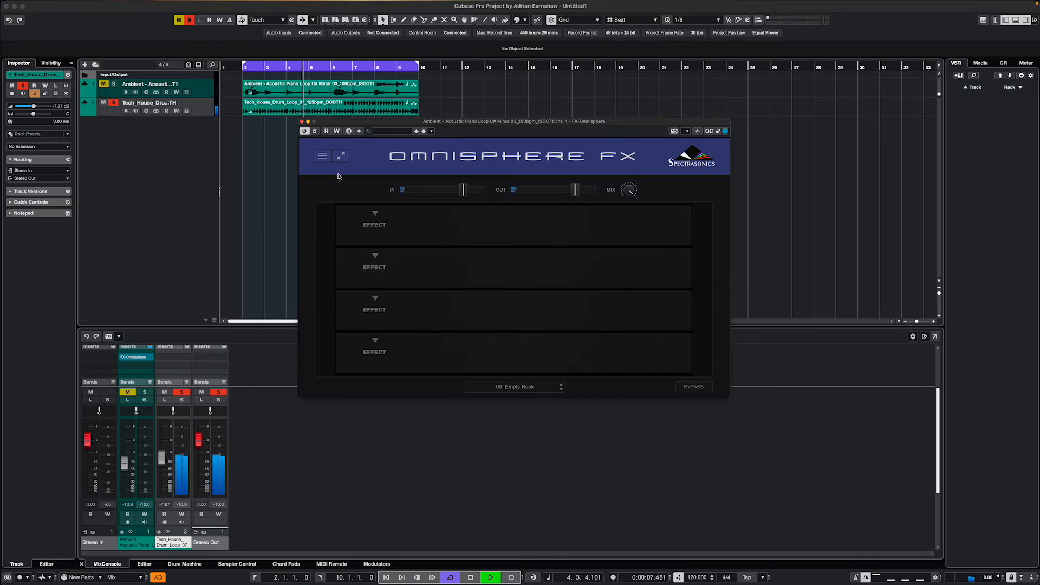
left_click(528, 386)
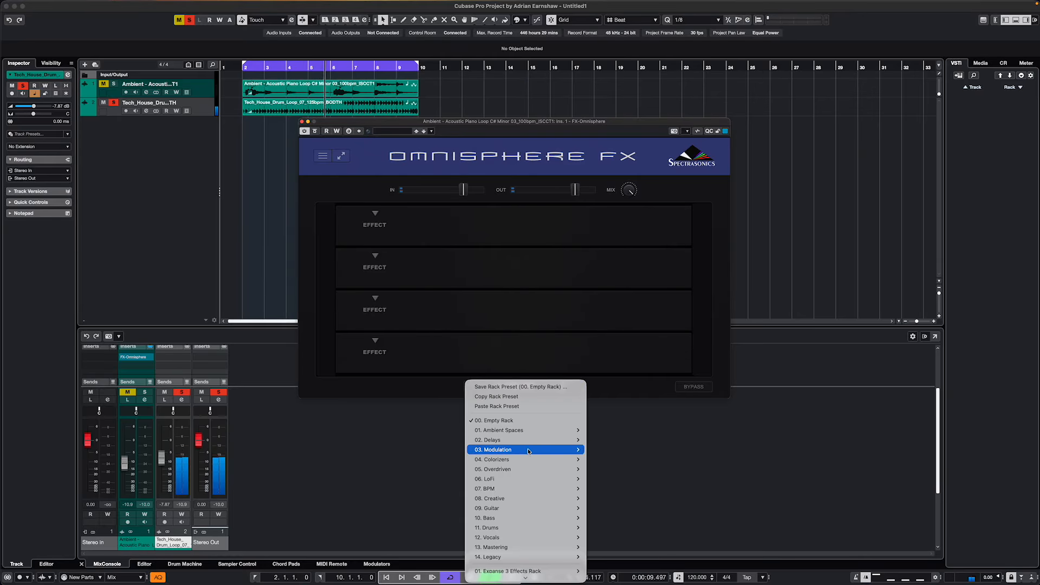
mouse_move(534, 432)
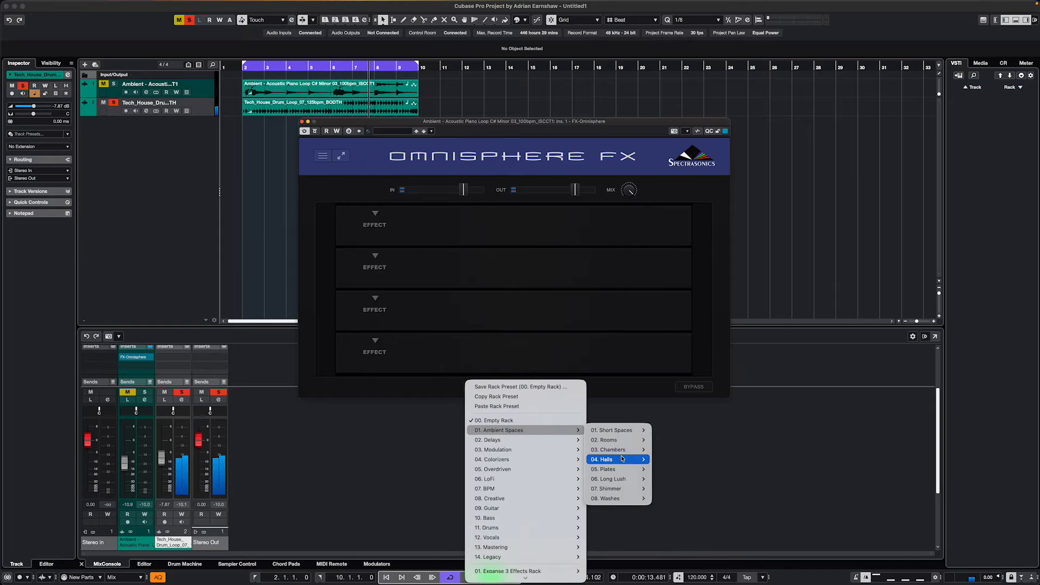
mouse_move(617, 488)
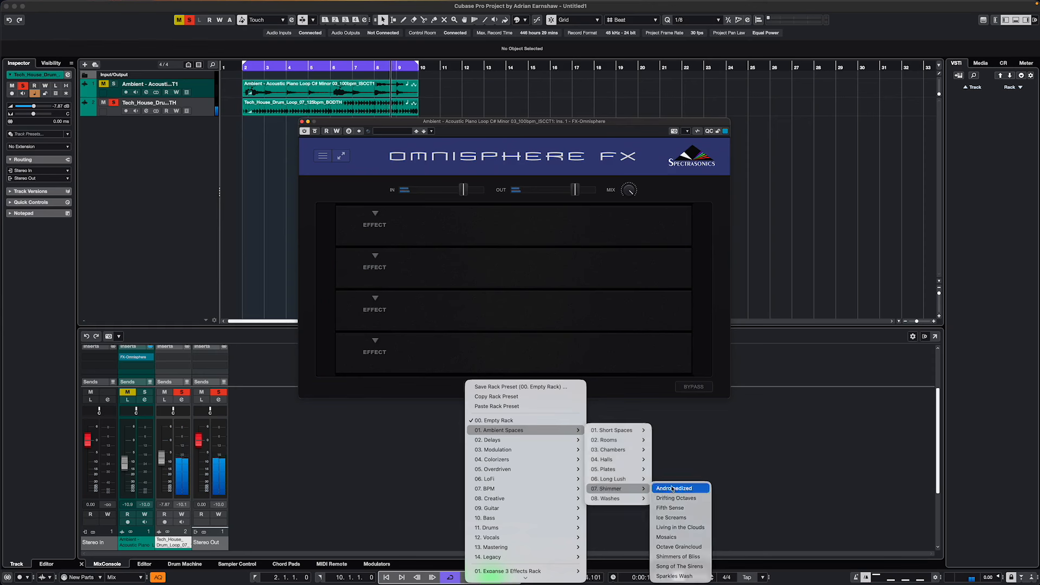
left_click(680, 558)
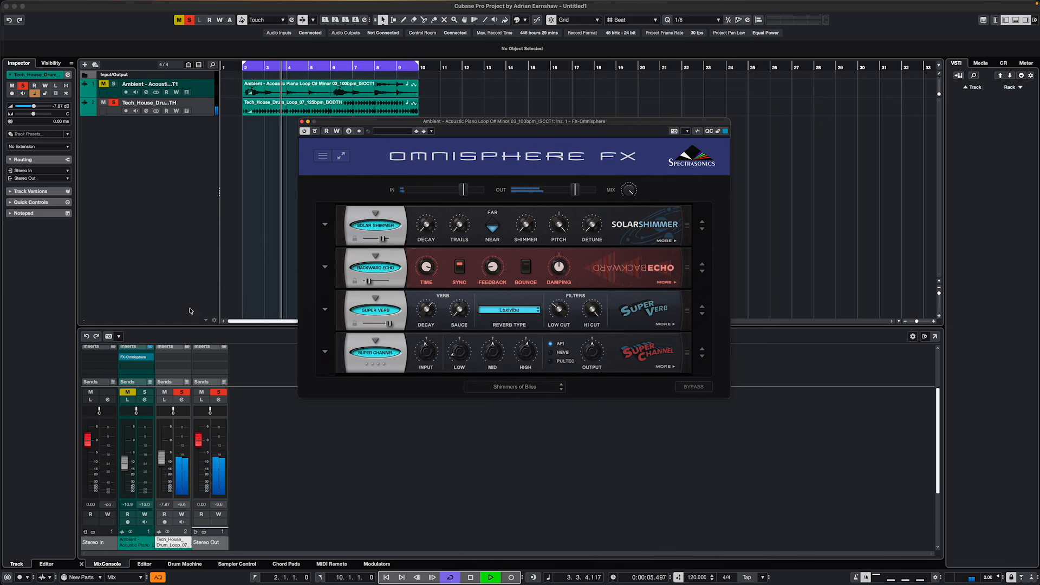
- Move the Omnisphere FX insert from the piano channel to the drum loop channel and lower its overall mix to about 19% wet
left_click_drag(139, 357, 182, 359)
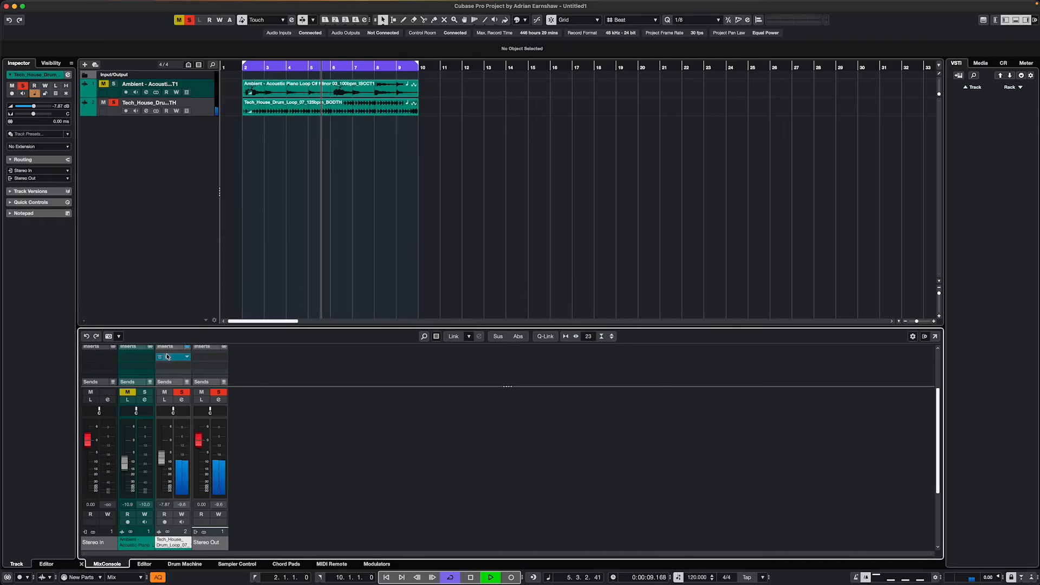
left_click(169, 357)
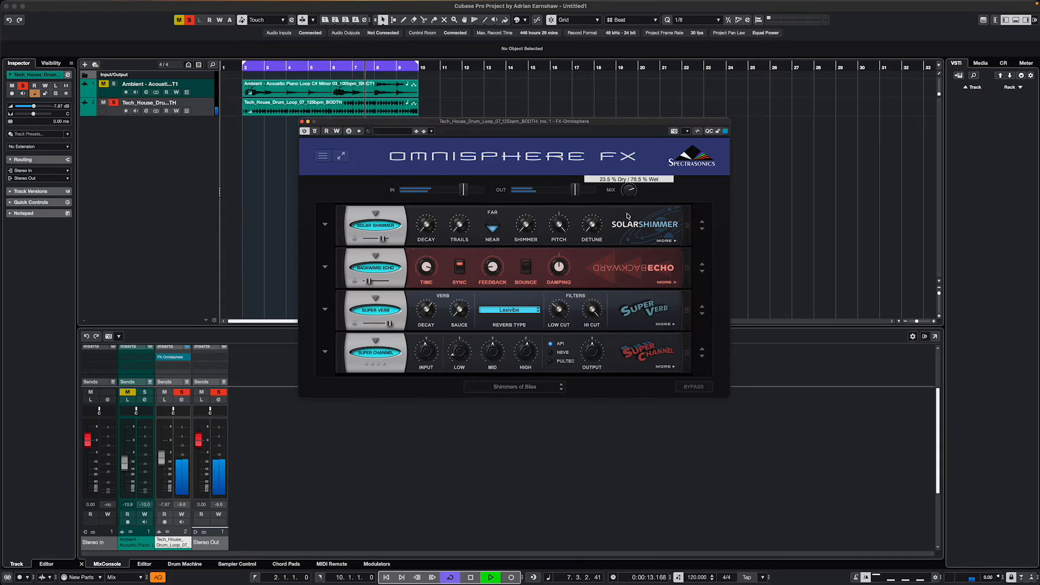
left_click_drag(627, 247, 628, 261)
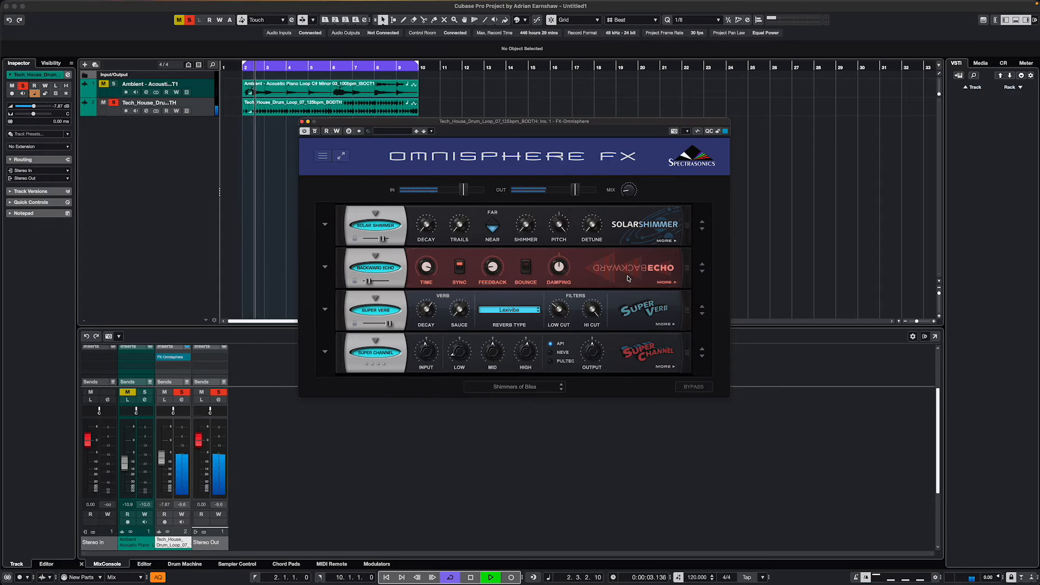
- Load the Smudged Drifter rack preset from the LoFi category and raise the overall mix
left_click(540, 387)
mouse_move(533, 479)
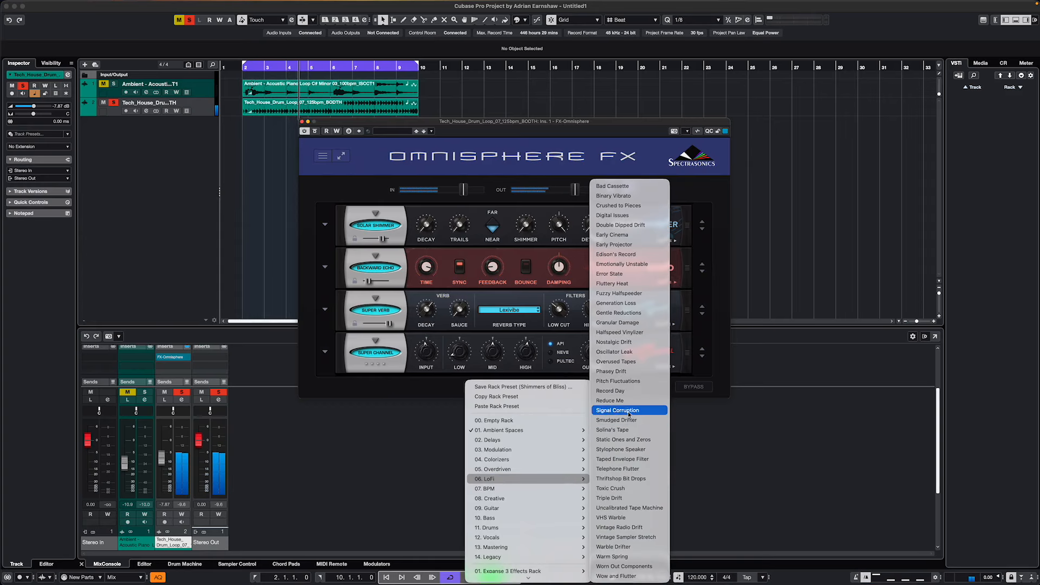
left_click(629, 421)
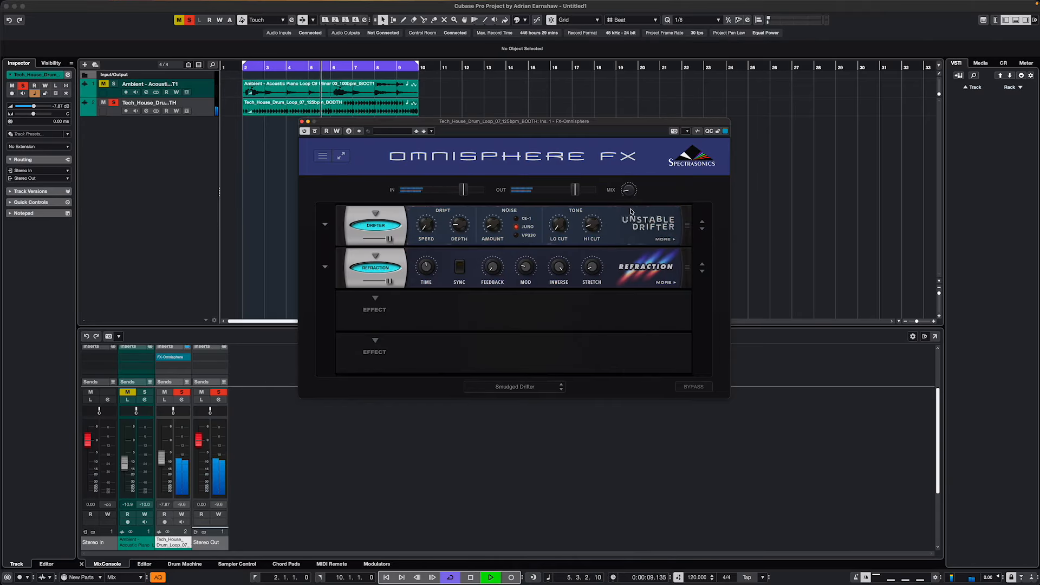
mouse_move(628, 193)
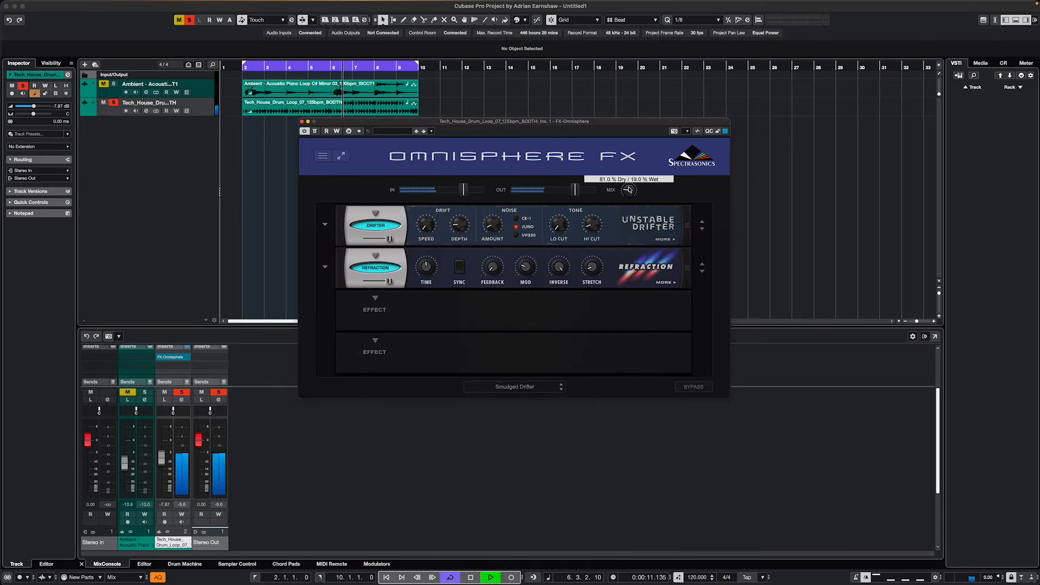
left_click_drag(628, 184, 630, 177)
left_click_drag(627, 179, 628, 174)
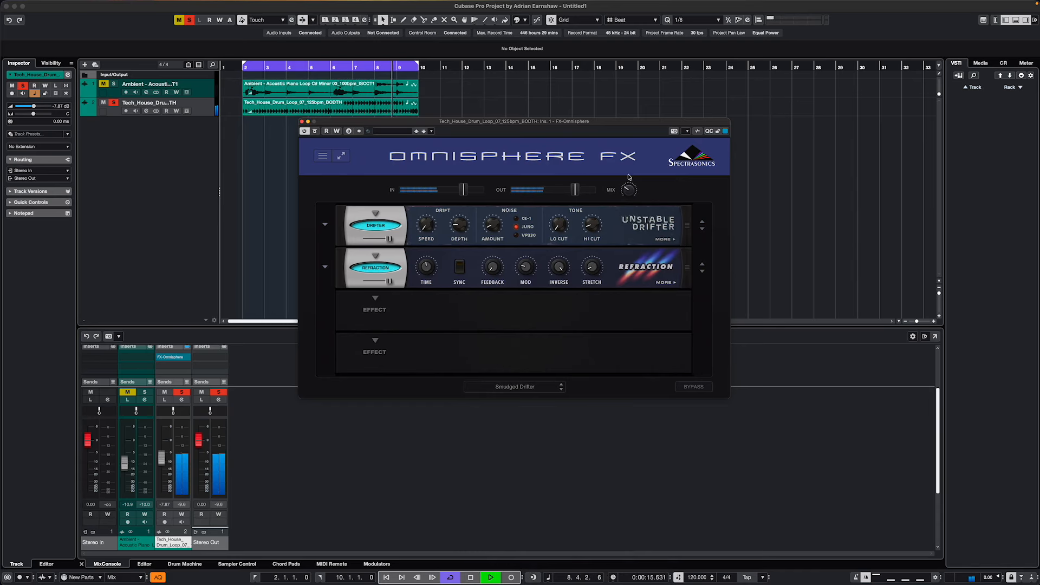
- Compare the drum loop with the Omnisphere FX insert bypassed and active, and raise the overall mix further
left_click(160, 357)
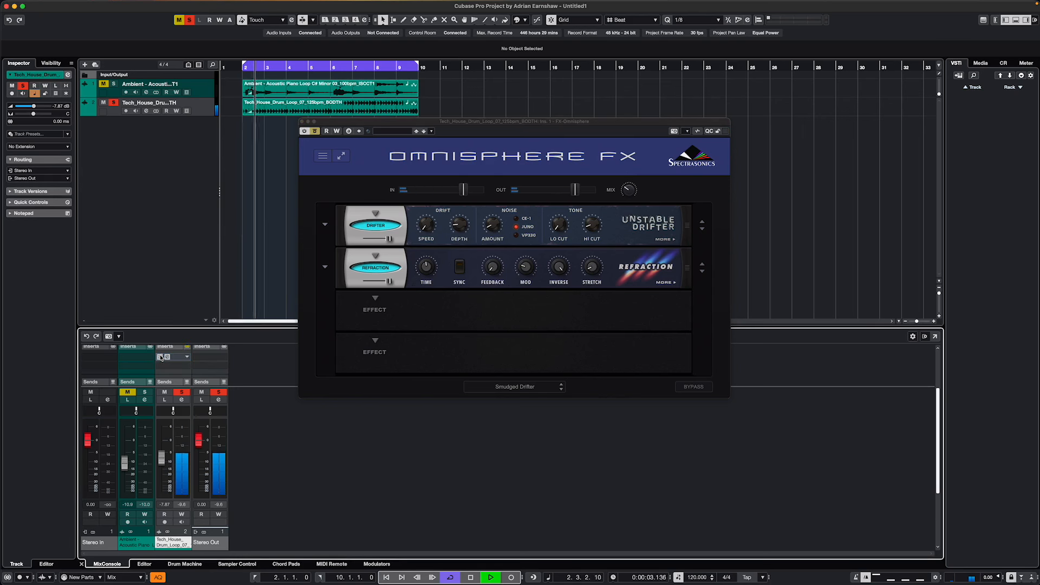
left_click(160, 357)
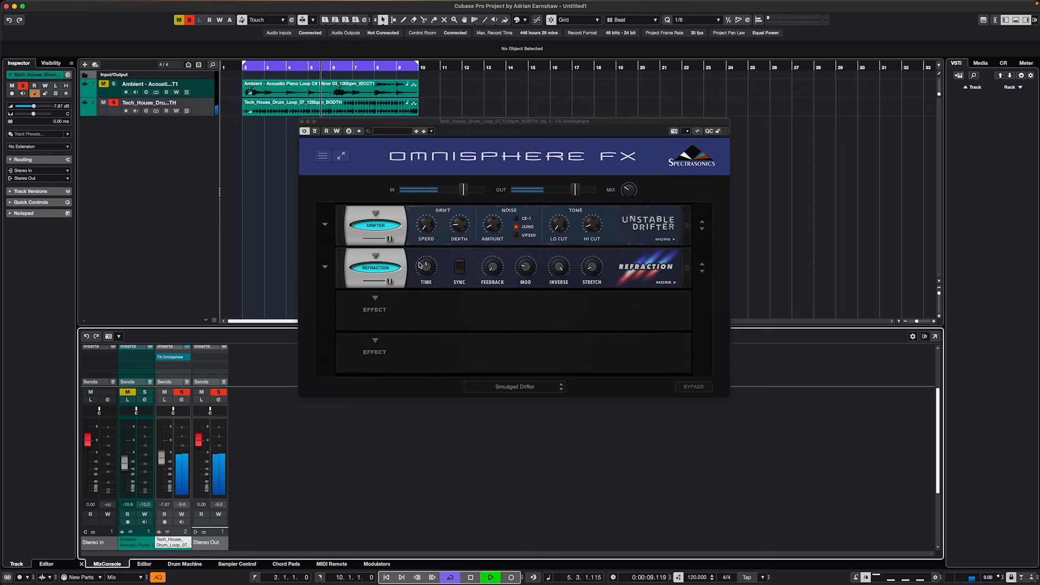
left_click(633, 194)
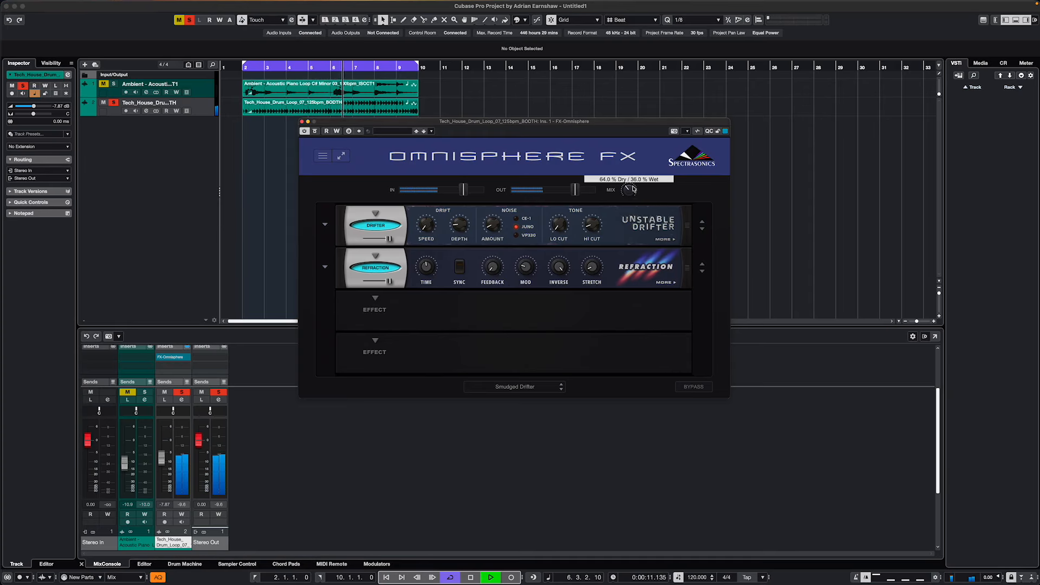
- Load the Early Cinema rack preset from the LoFi category and stop playback after auditioning it
left_click(529, 387)
mouse_move(541, 478)
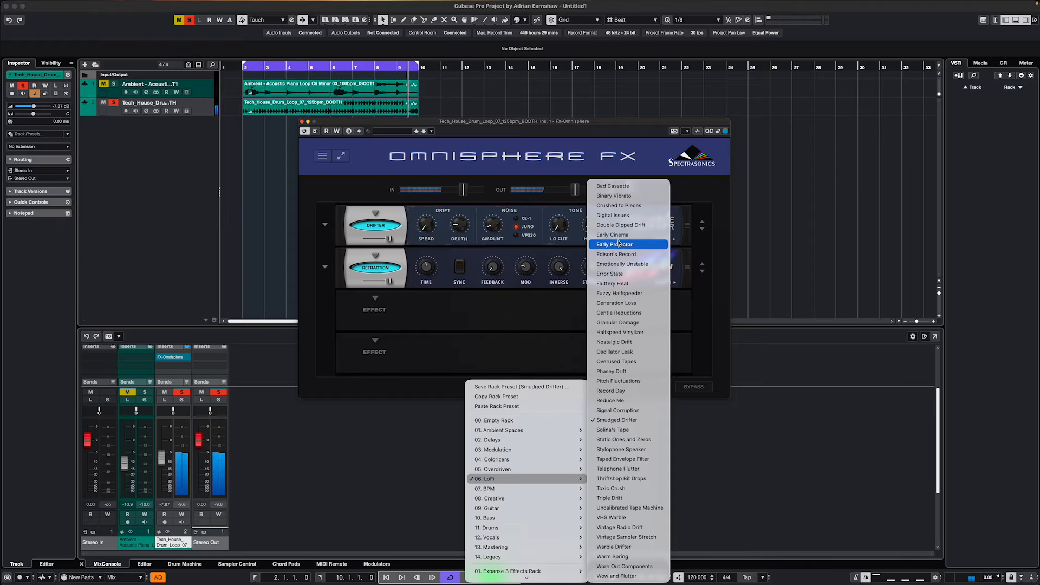
left_click(618, 235)
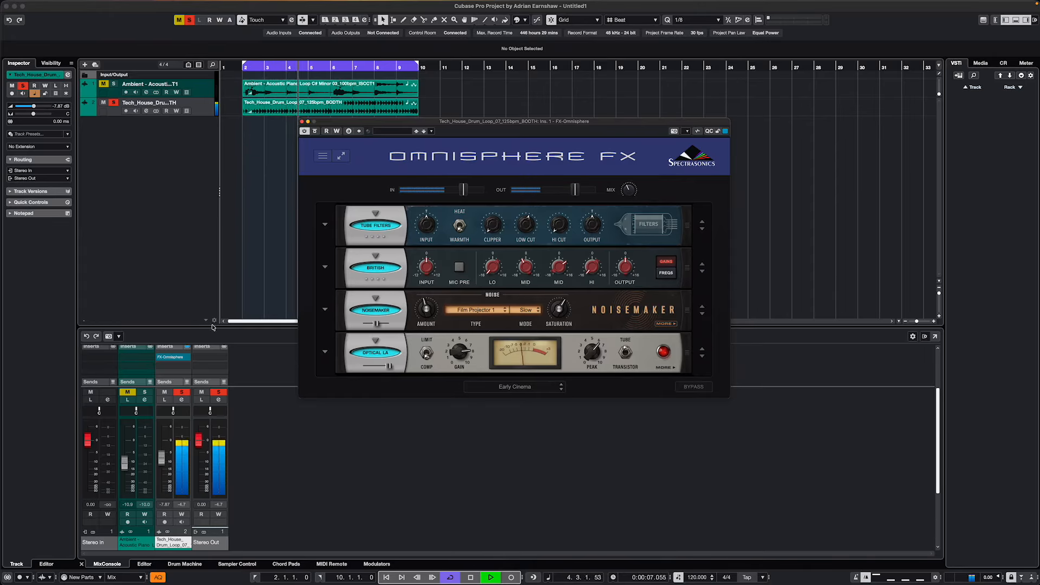
left_click(470, 577)
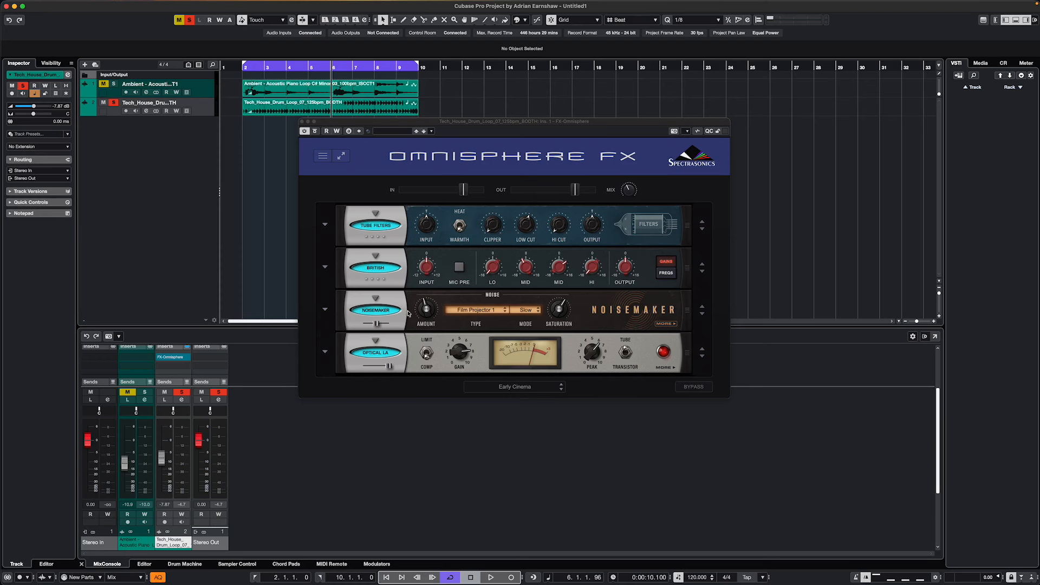
- Examine the Tube Filters presets and the effect categories available for the first rack slot, including the reverbs
left_click(325, 225)
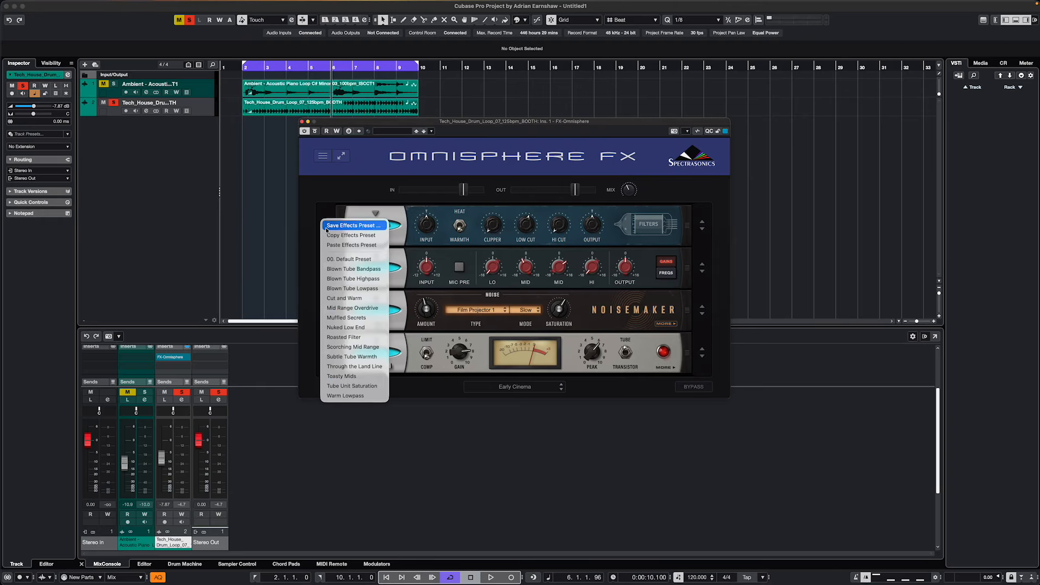
left_click(366, 200)
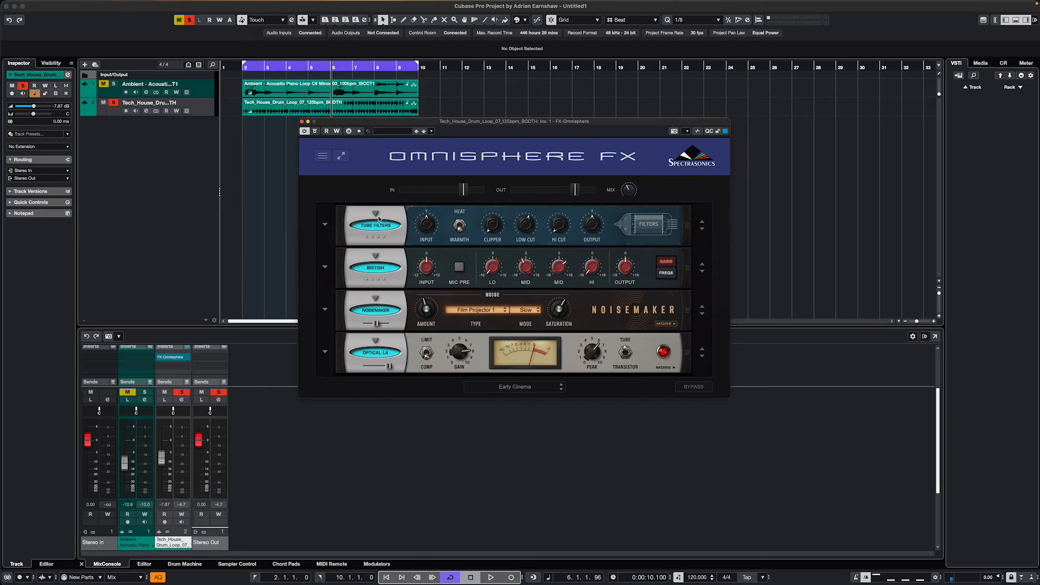
left_click(378, 218)
mouse_move(390, 227)
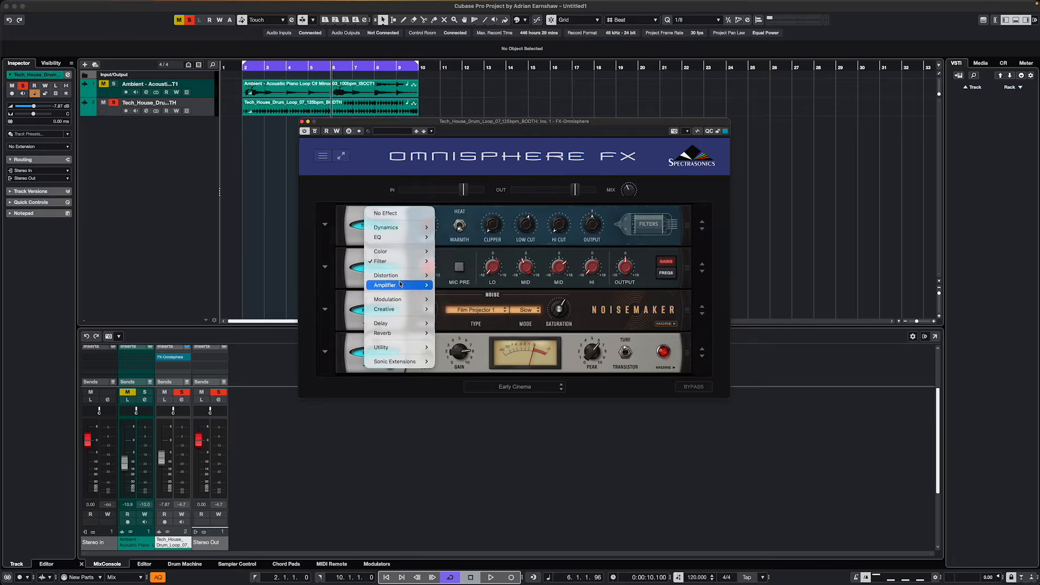
mouse_move(394, 331)
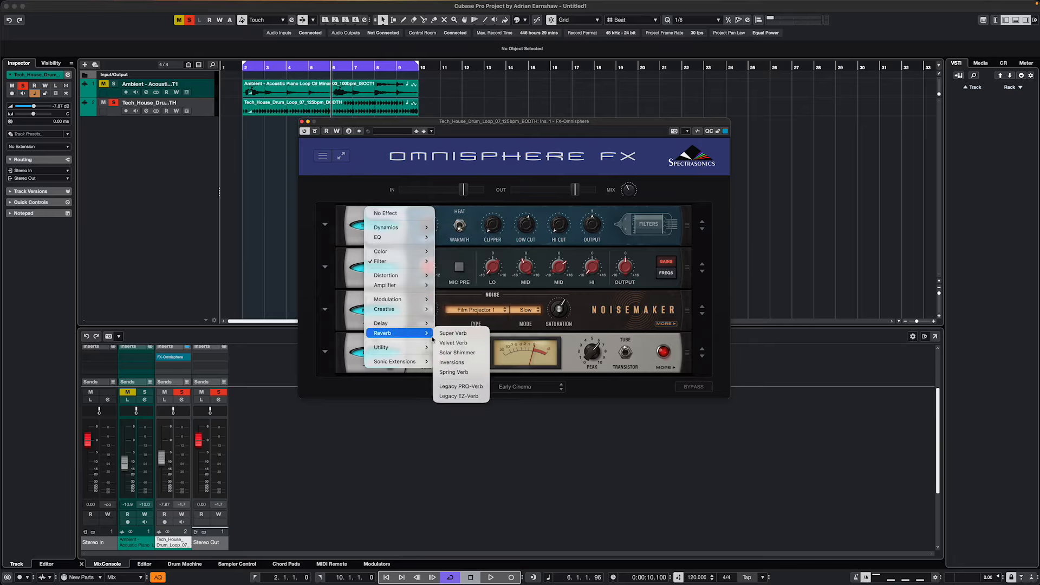
left_click(456, 387)
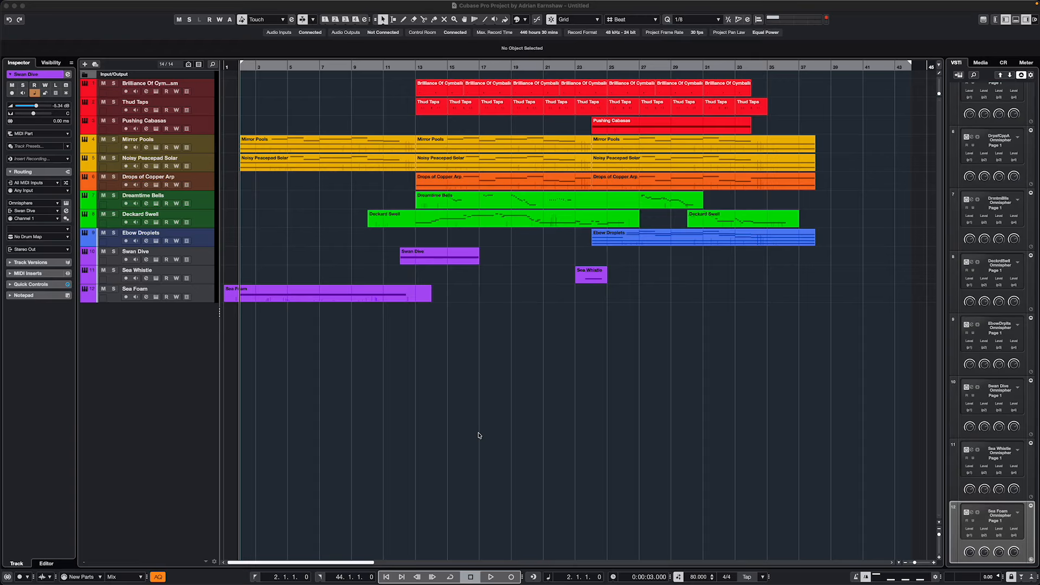
- Play the multitrack Omnisphere arrangement from bar 2
left_click(491, 578)
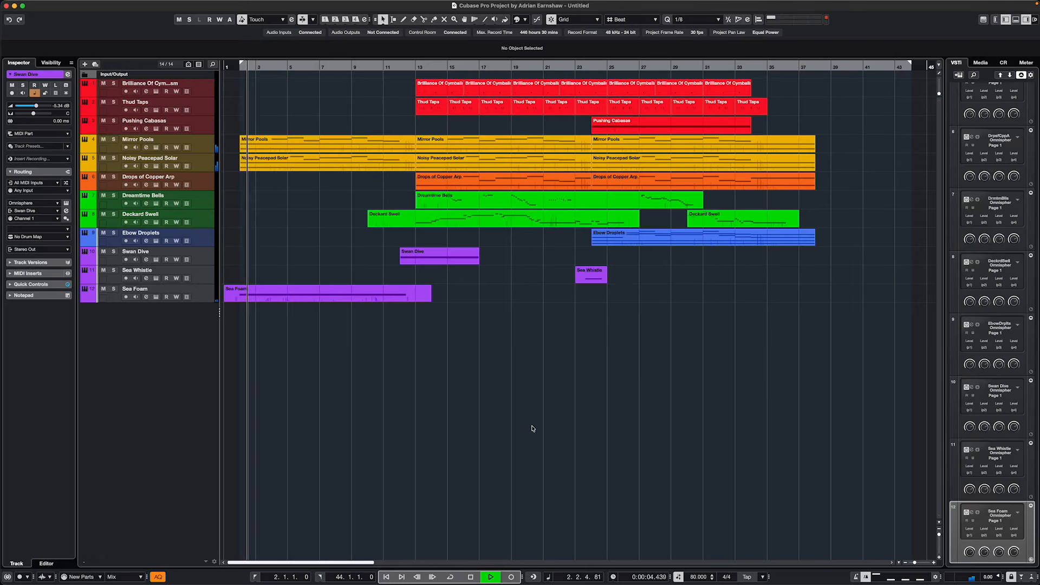